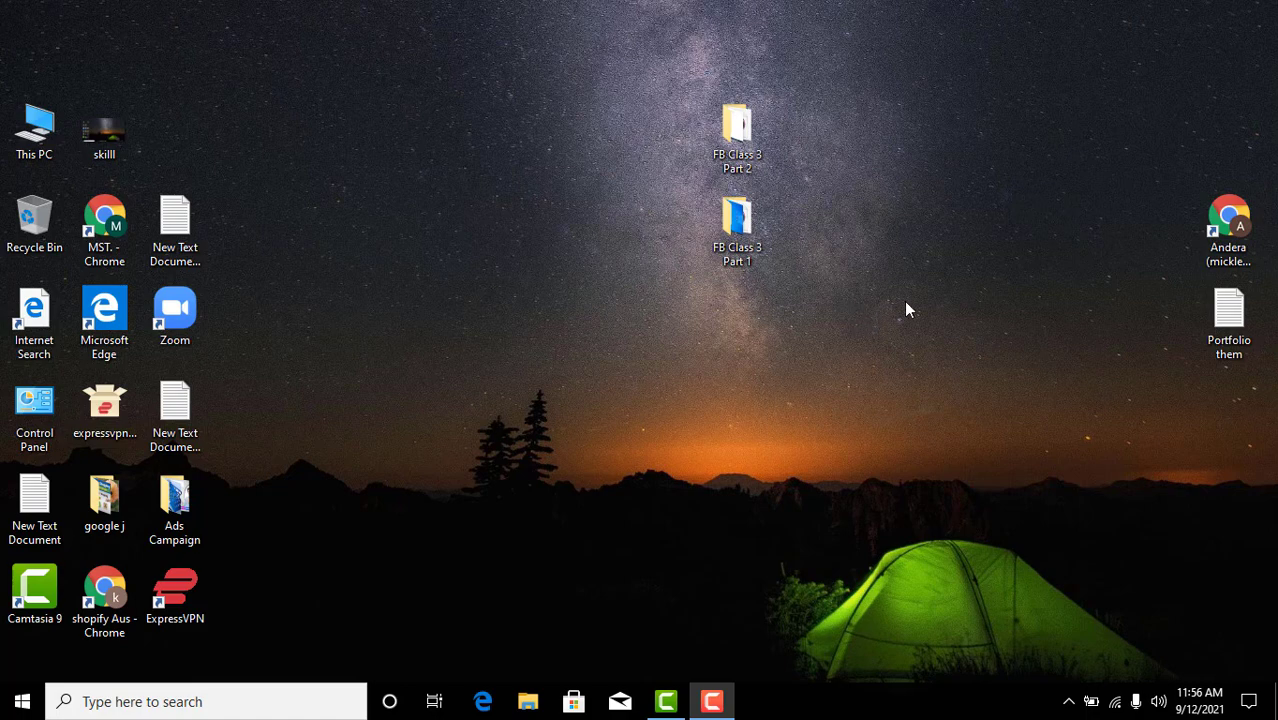
Launch Chrome and run a Google search for 'infinitee free'.
click(1238, 228)
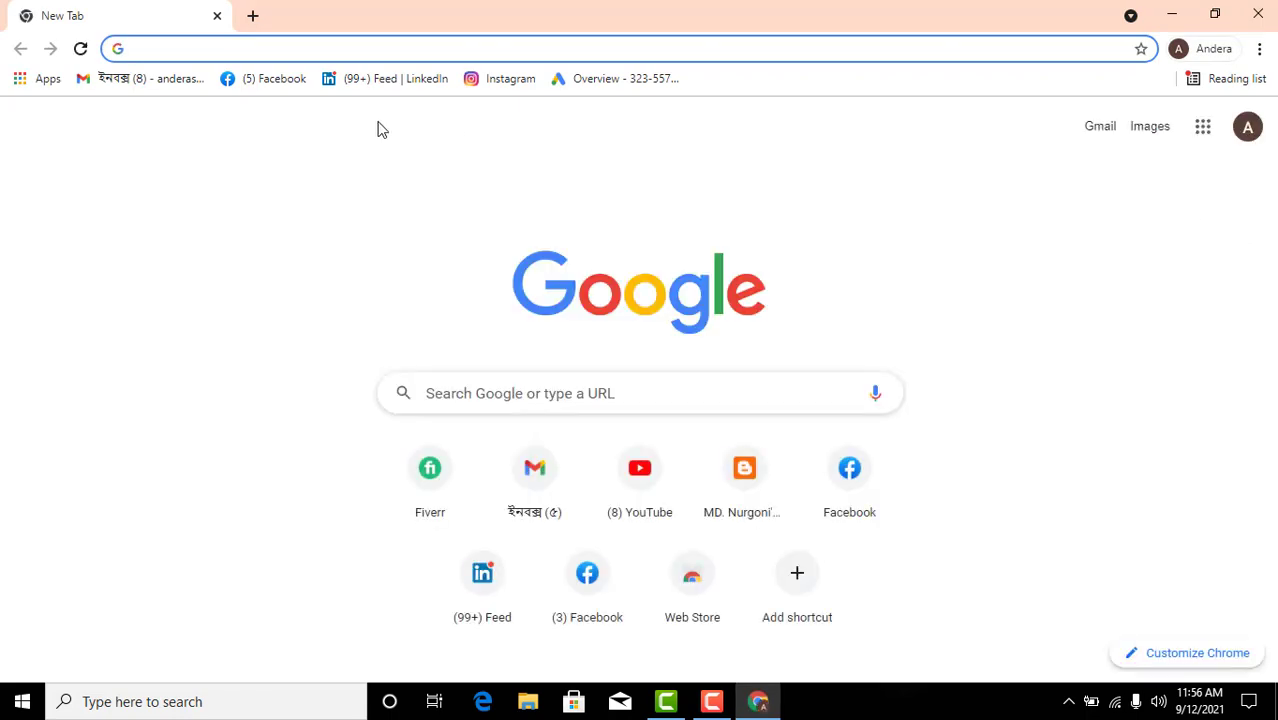
text(i)
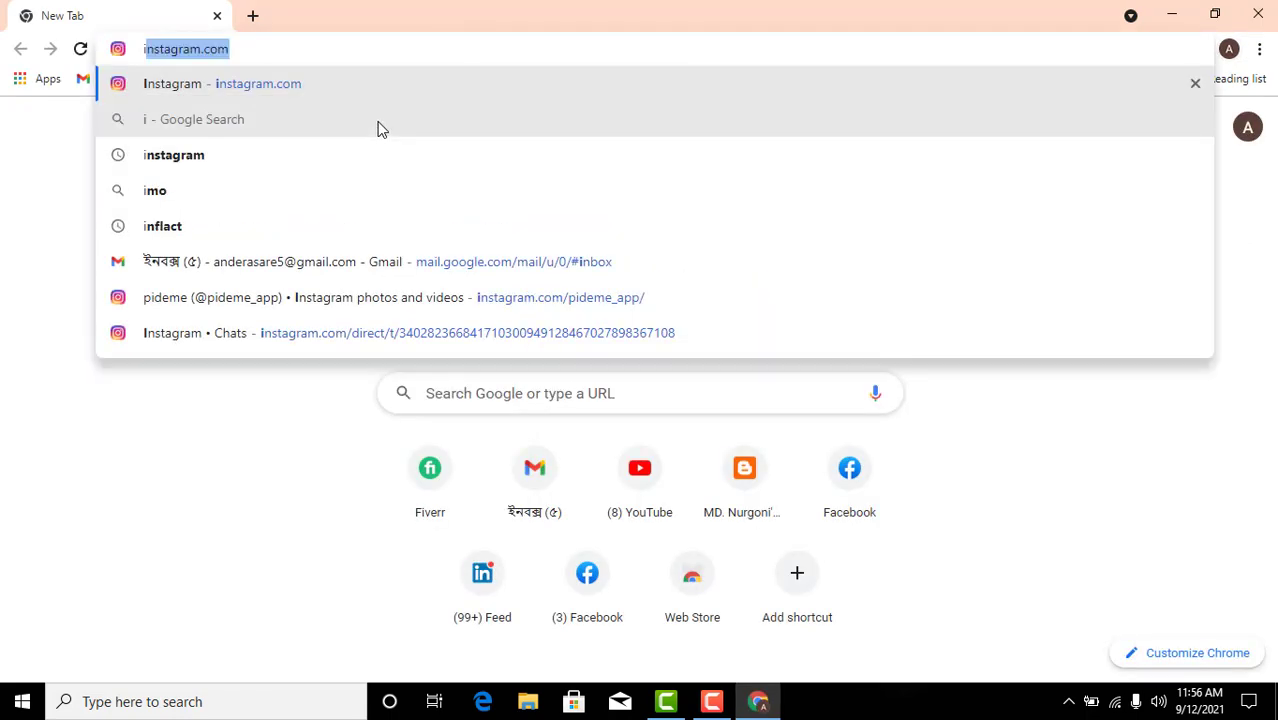
text(nfi)
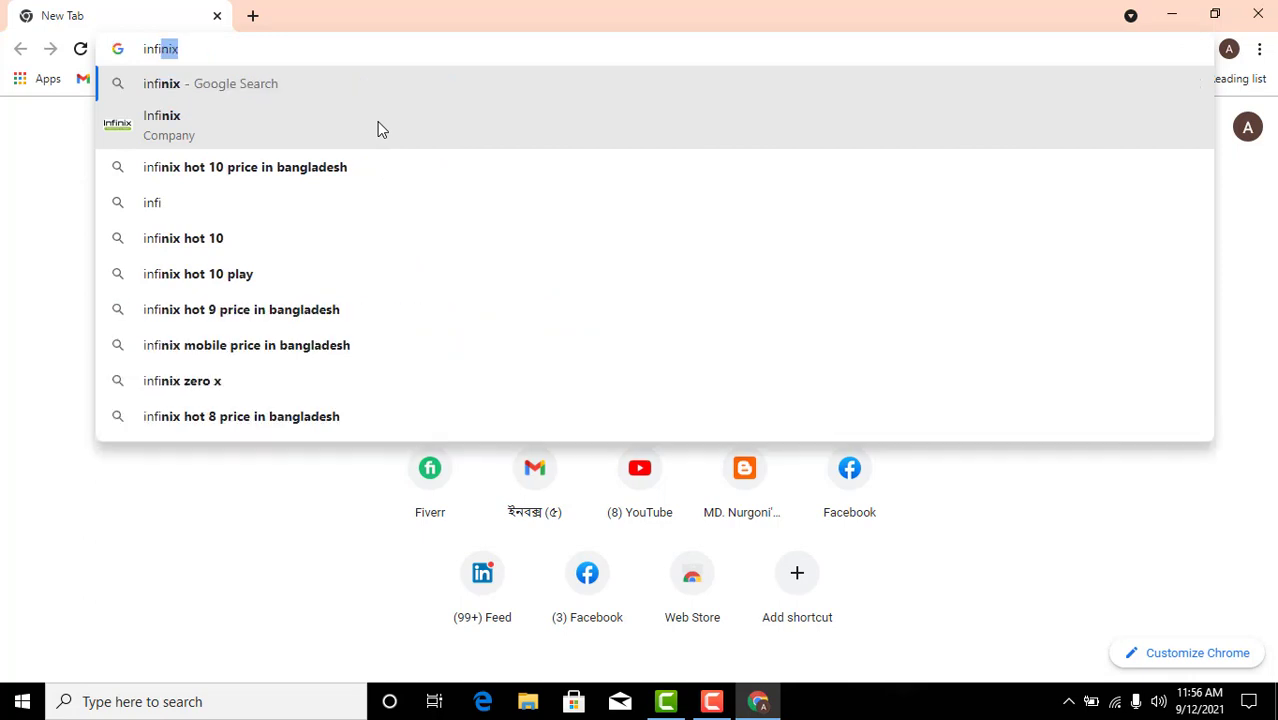
text(ni)
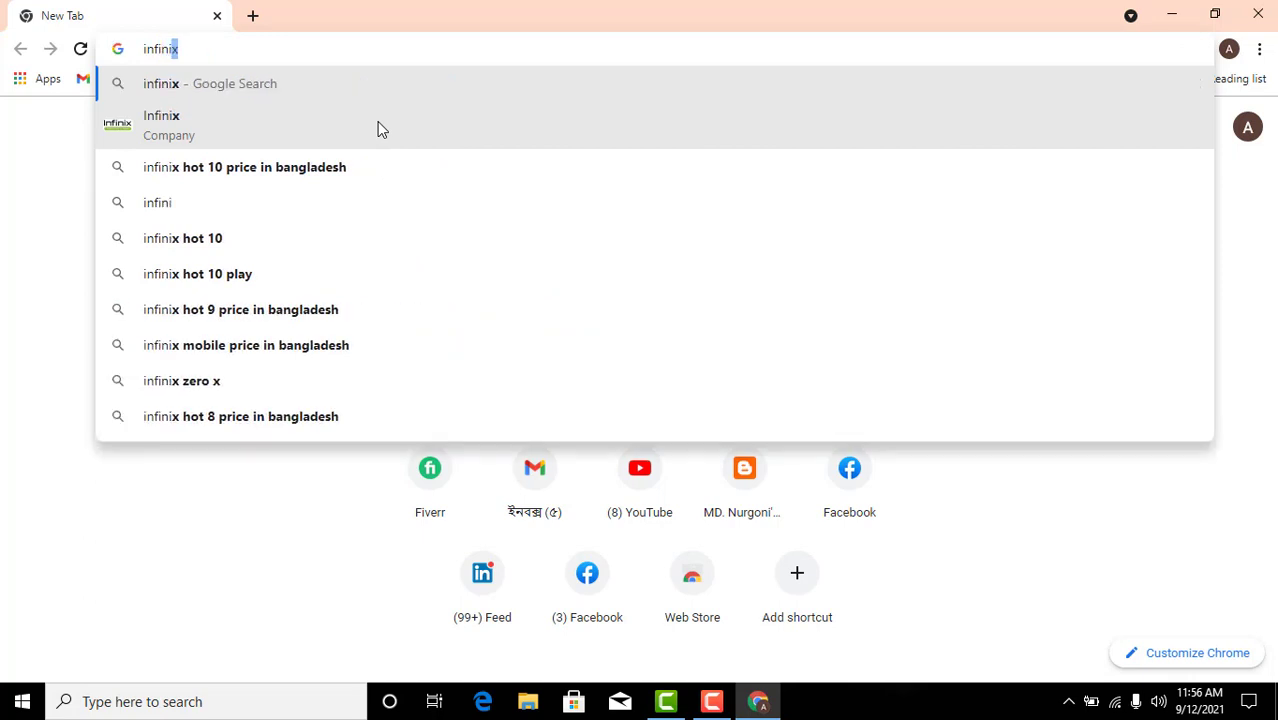
text(tee)
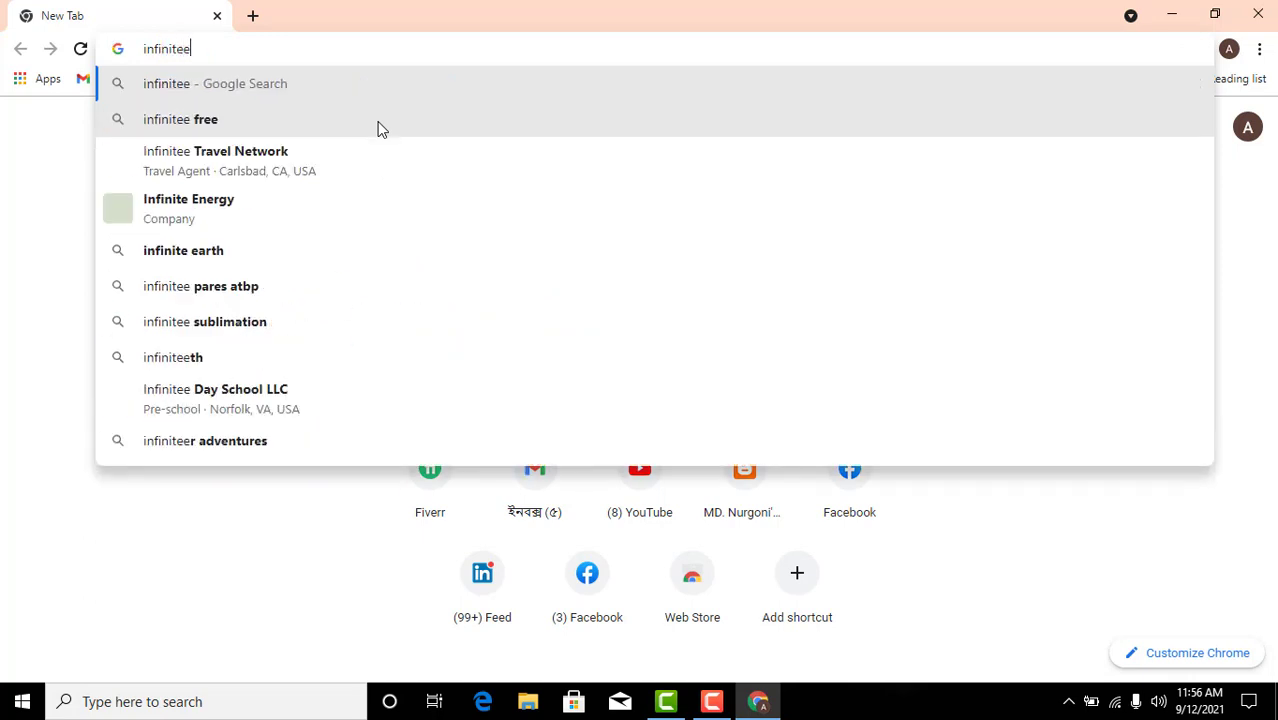
click(218, 130)
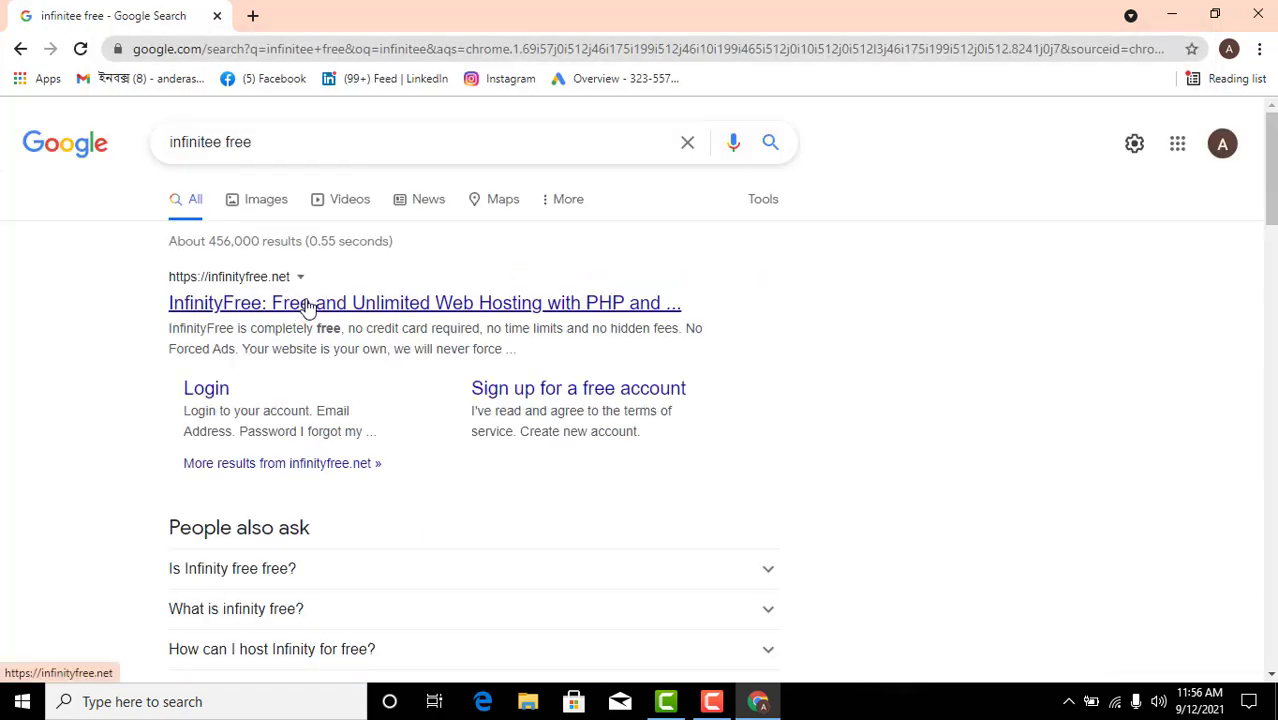
Open the InfinityFree result in a new tab, accept its privacy notice, and load the sign-up page.
right_click(303, 308)
click(364, 319)
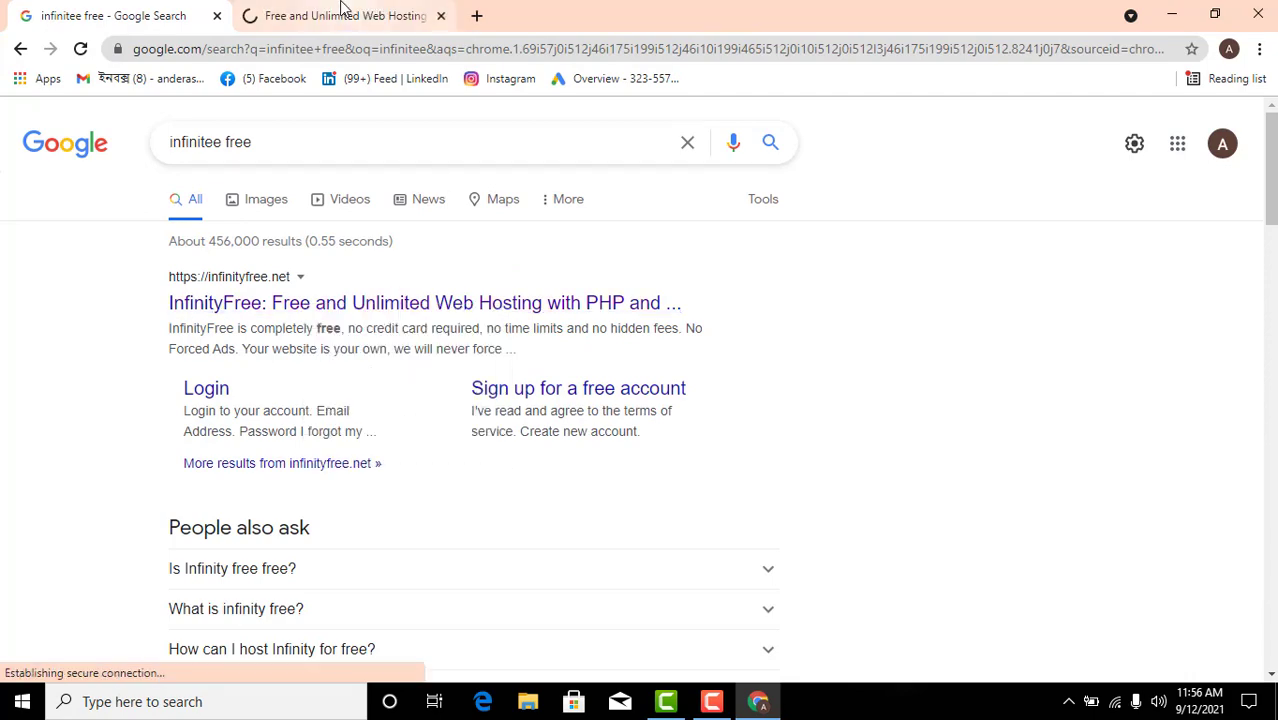
click(340, 16)
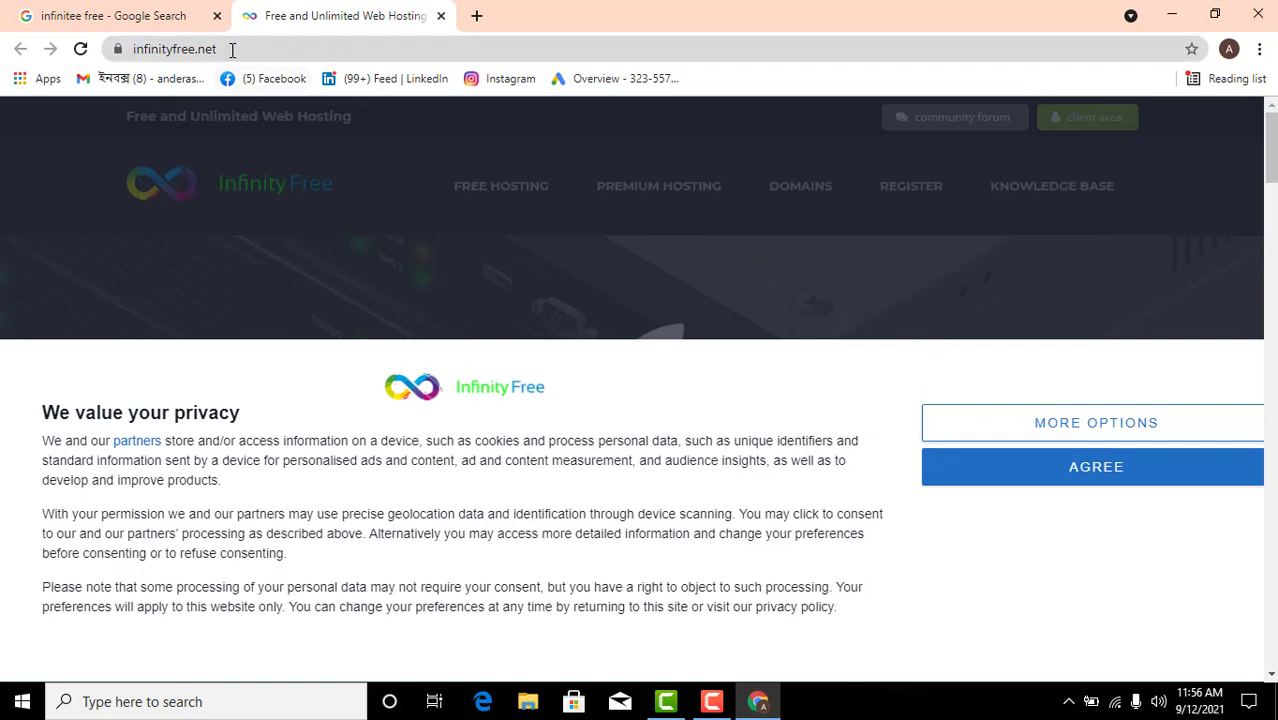
drag(231, 49, 147, 42)
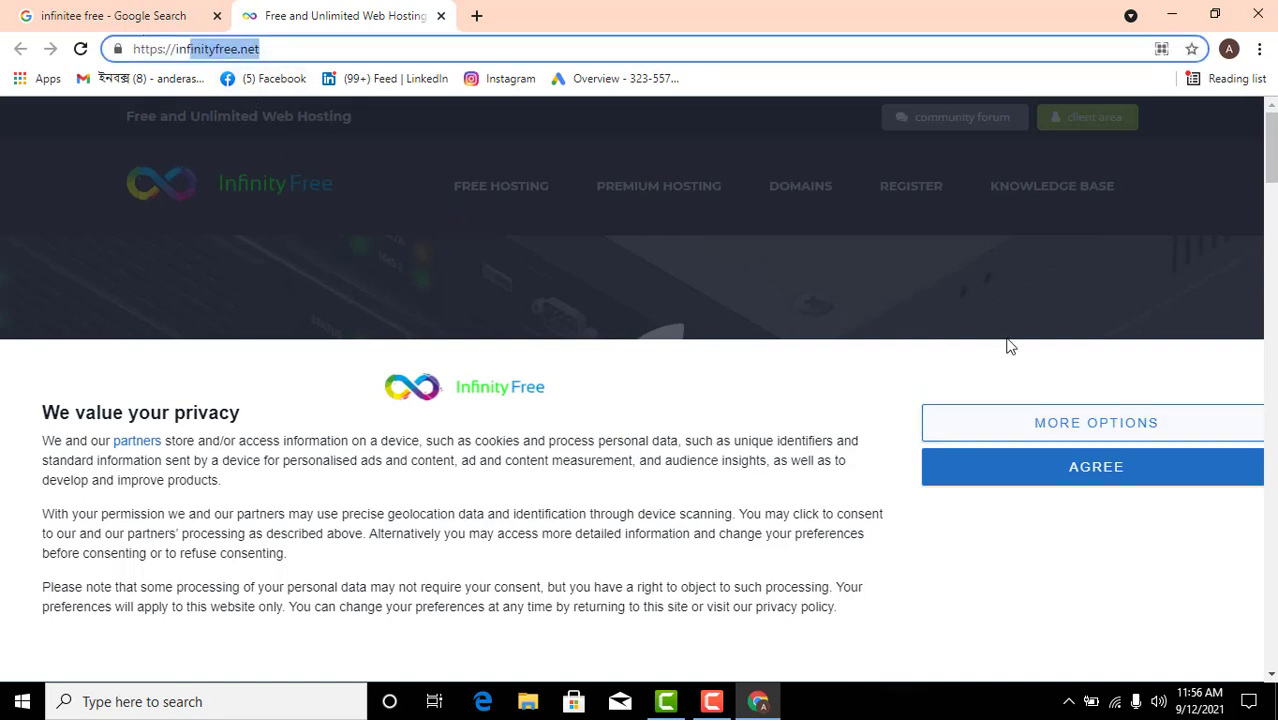
click(1152, 464)
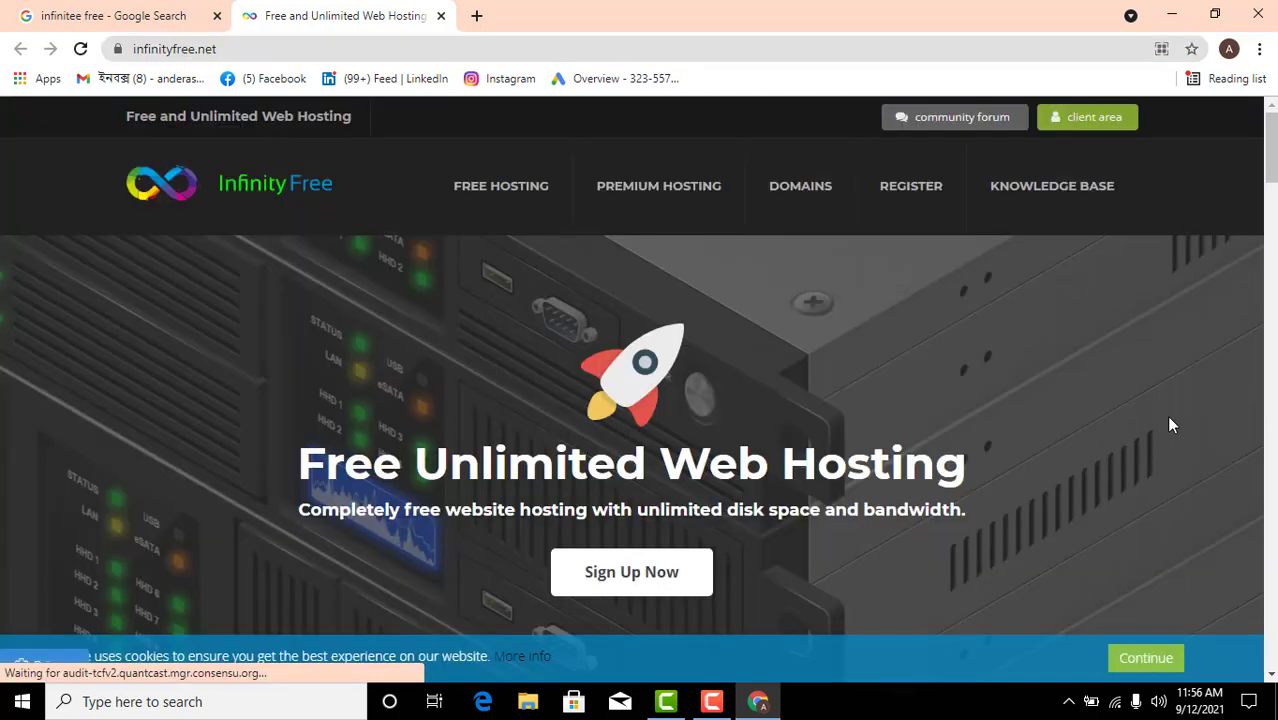
click(627, 580)
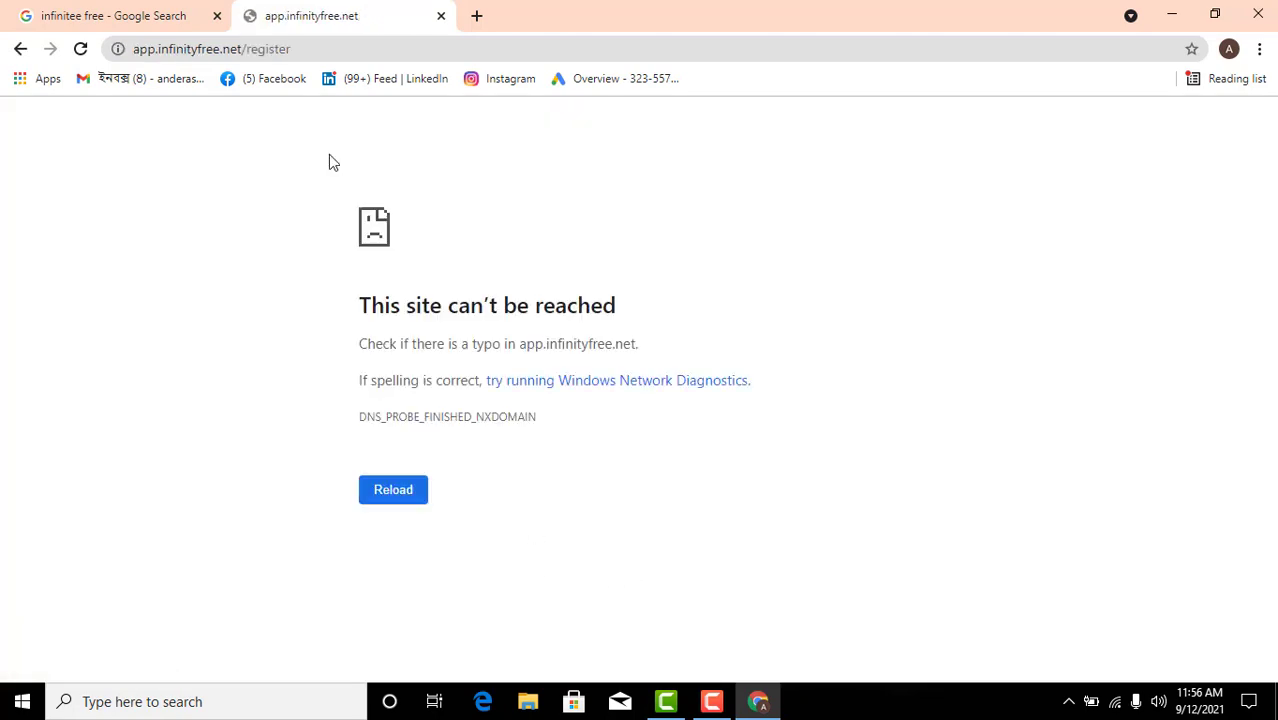
click(79, 48)
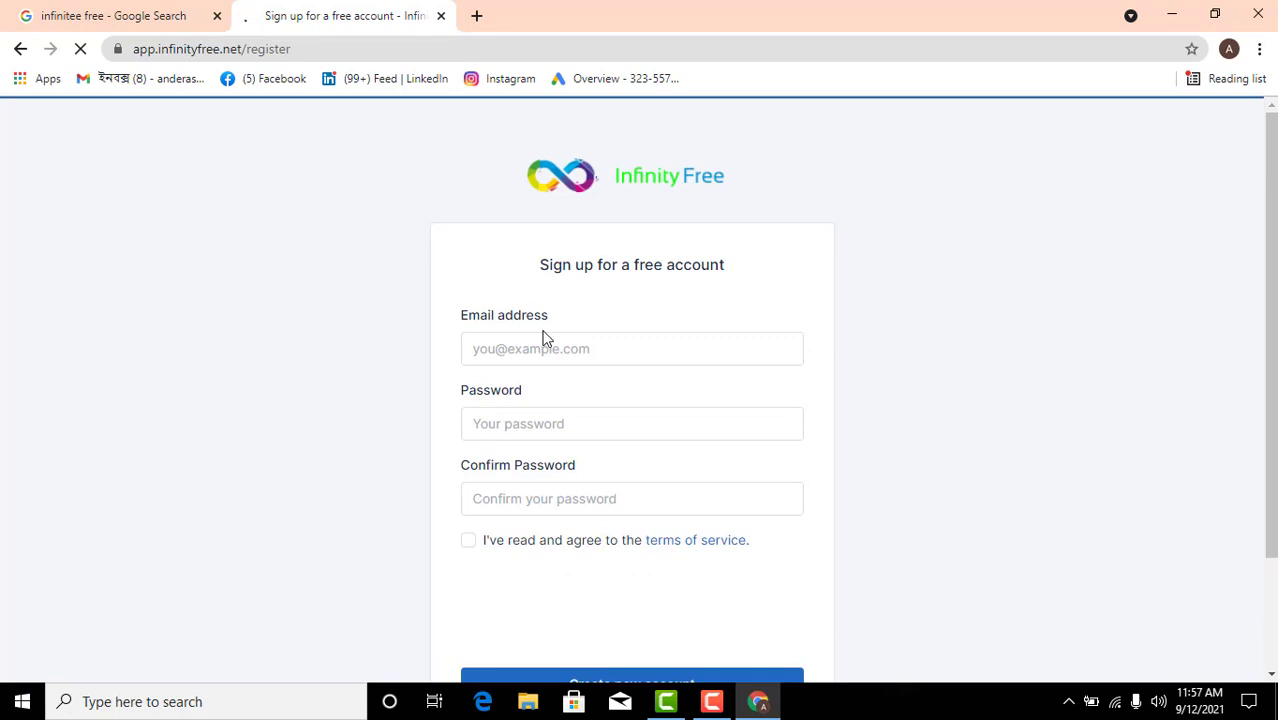
Copy the Google account e-mail address and paste it into the Email address field.
scroll(613, 382, down, 1)
scroll(615, 382, up, 1)
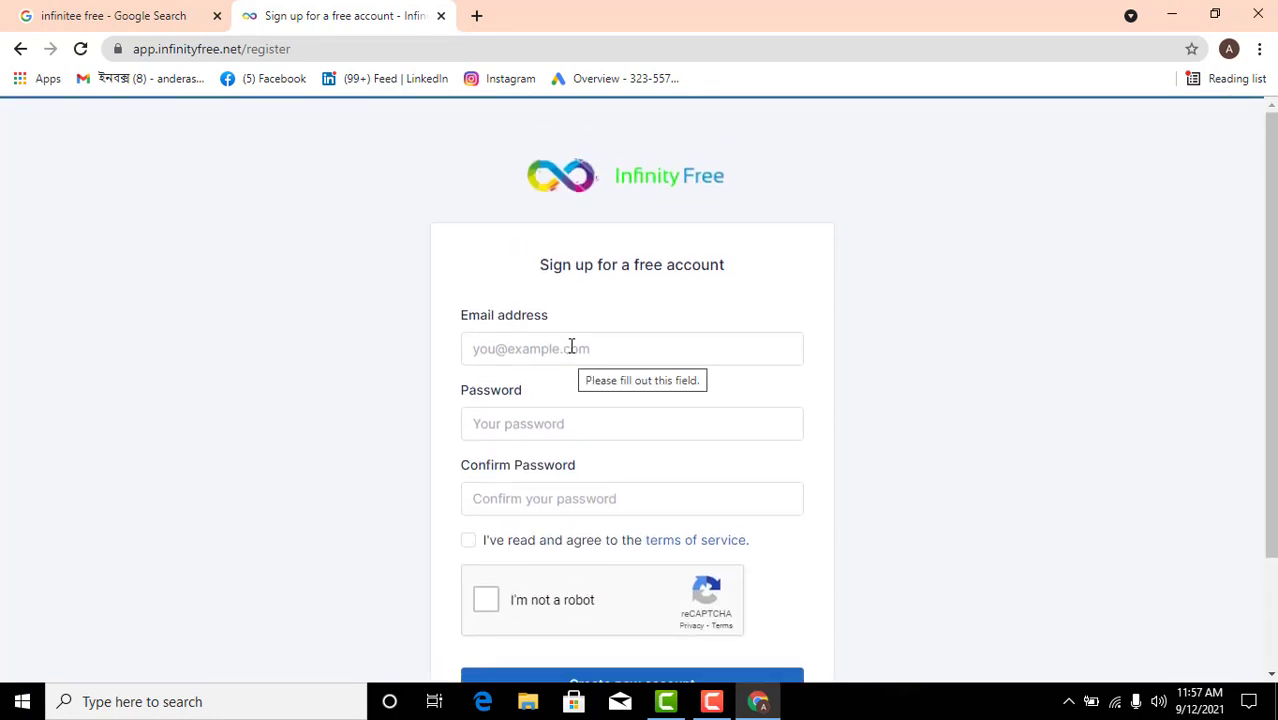
click(476, 15)
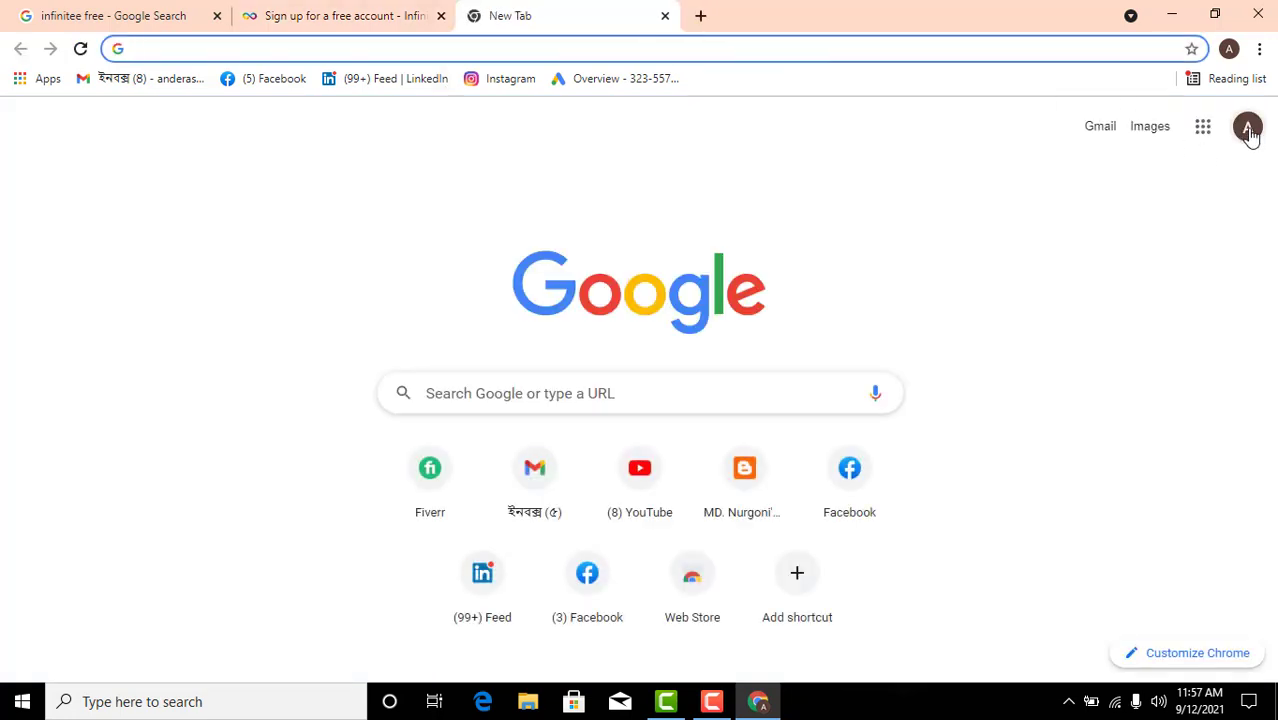
click(1248, 128)
triple_click(1108, 296)
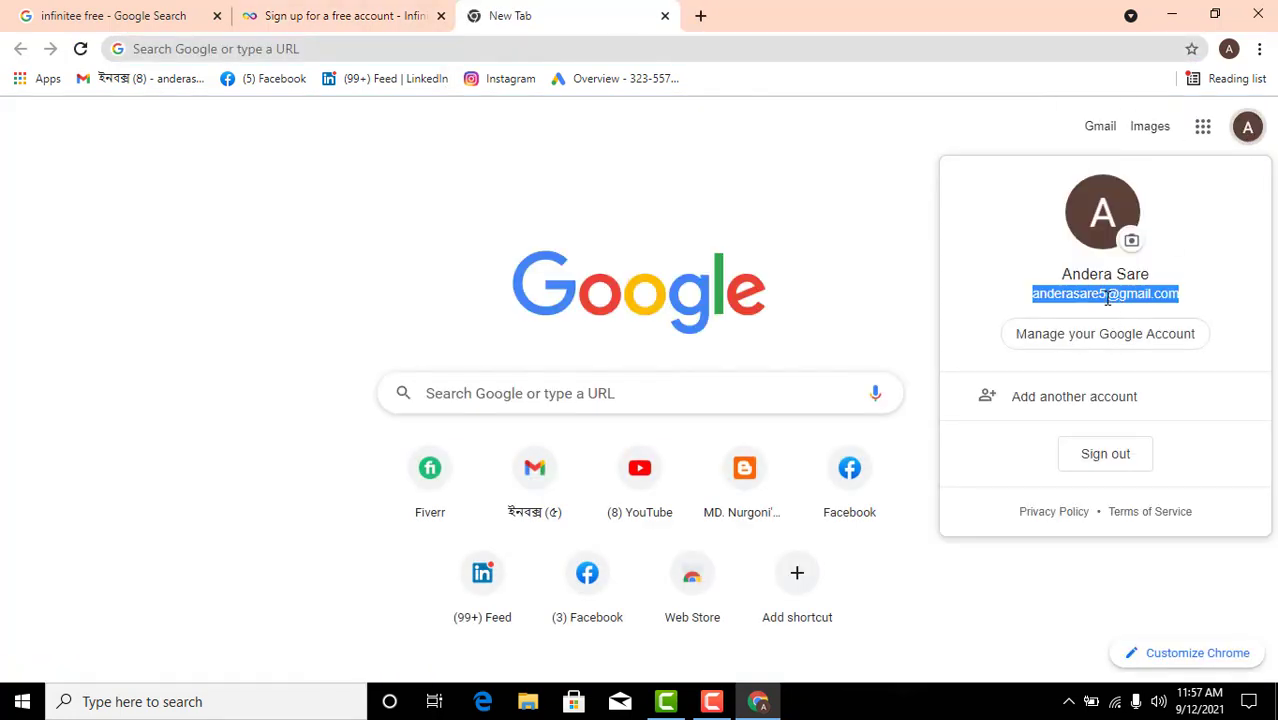
right_click(1108, 296)
click(1110, 314)
click(393, 20)
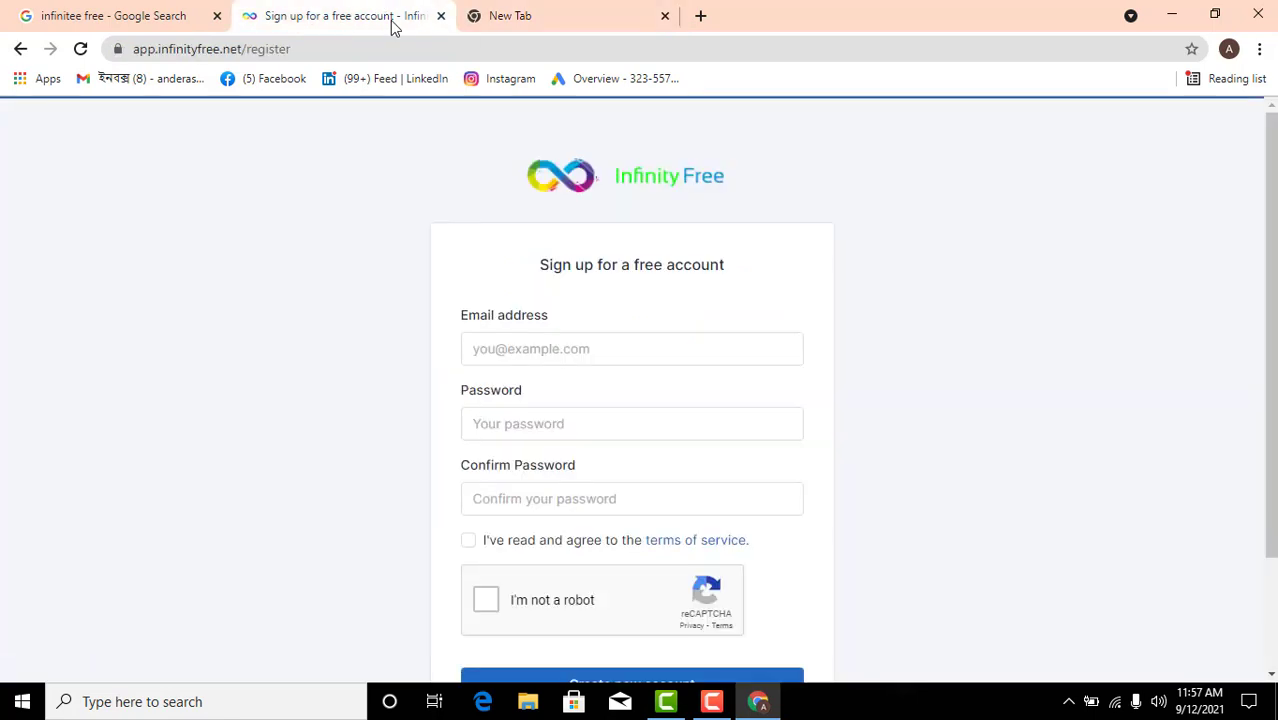
click(548, 353)
key(ctrl+v)
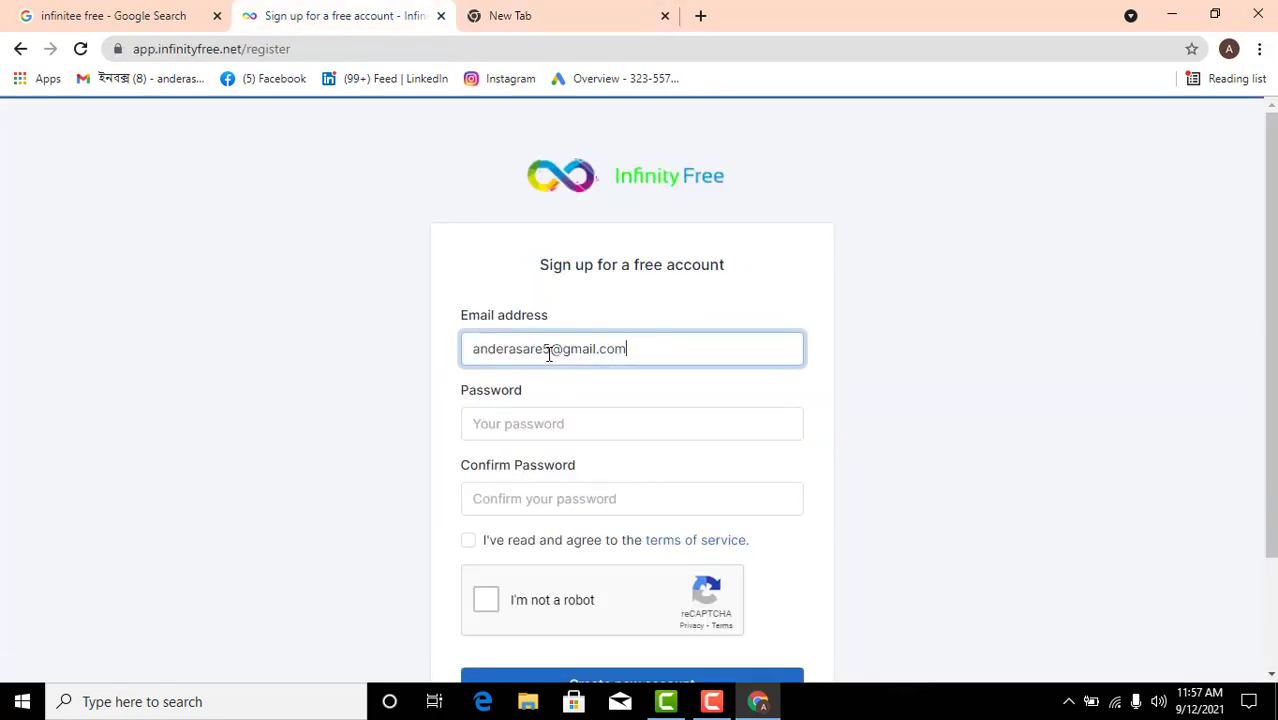
Enter the account password and its confirmation, then accept the terms of service.
click(500, 418)
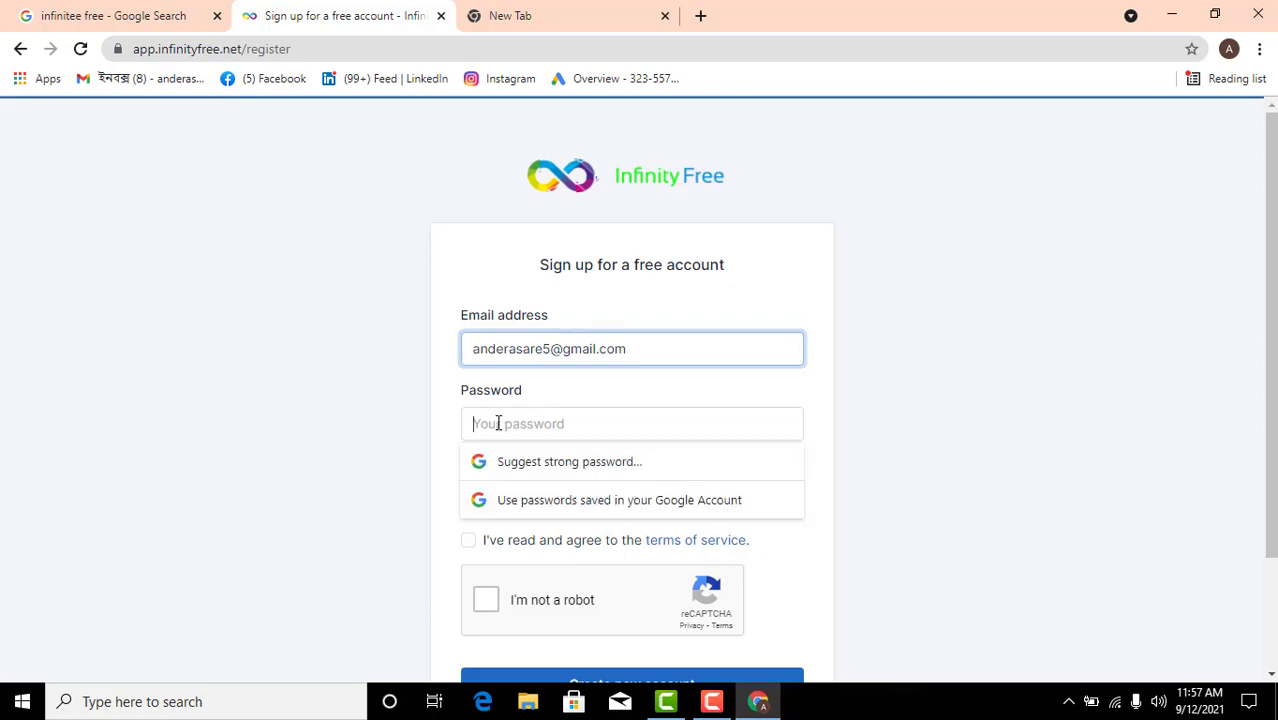
text(••)
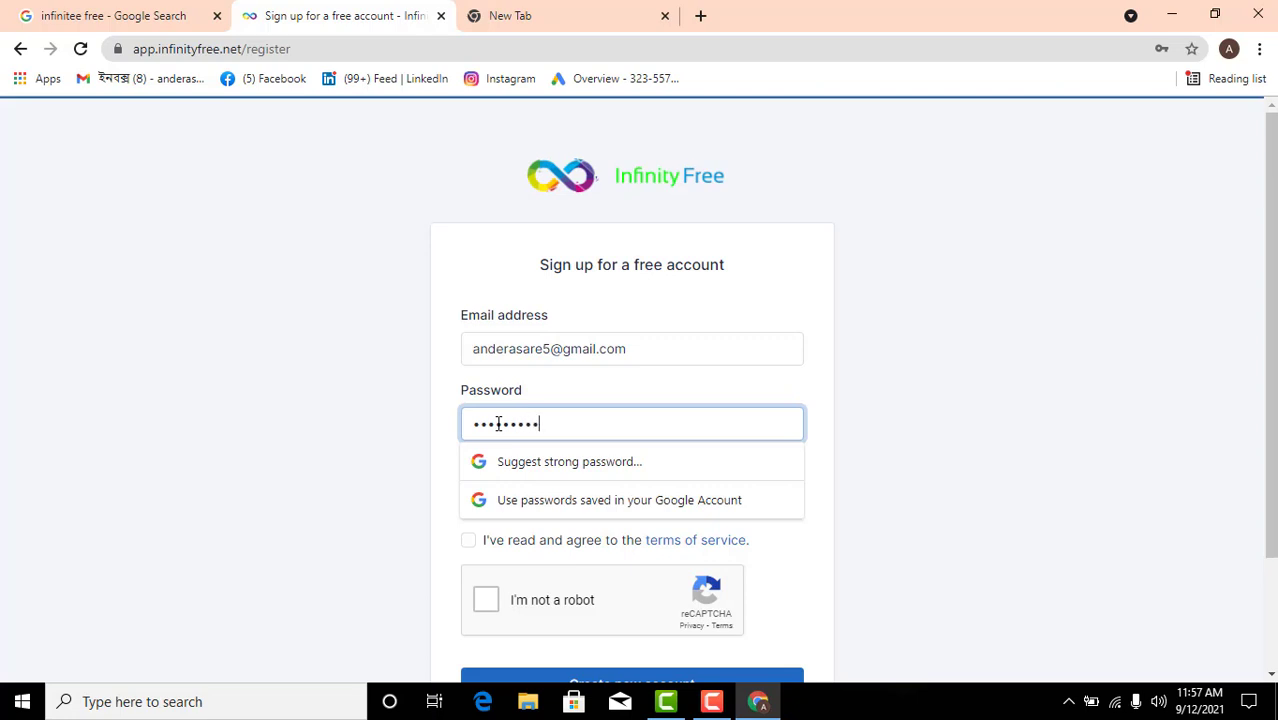
click(825, 396)
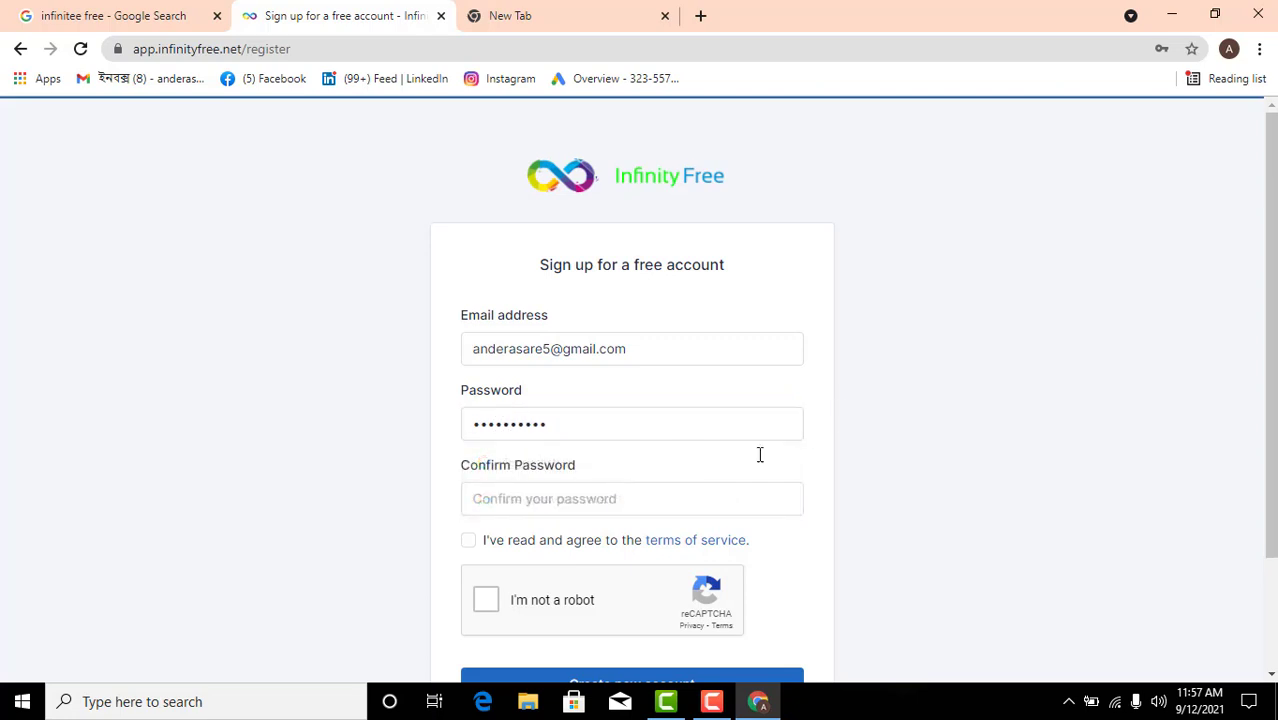
click(623, 498)
text(••)
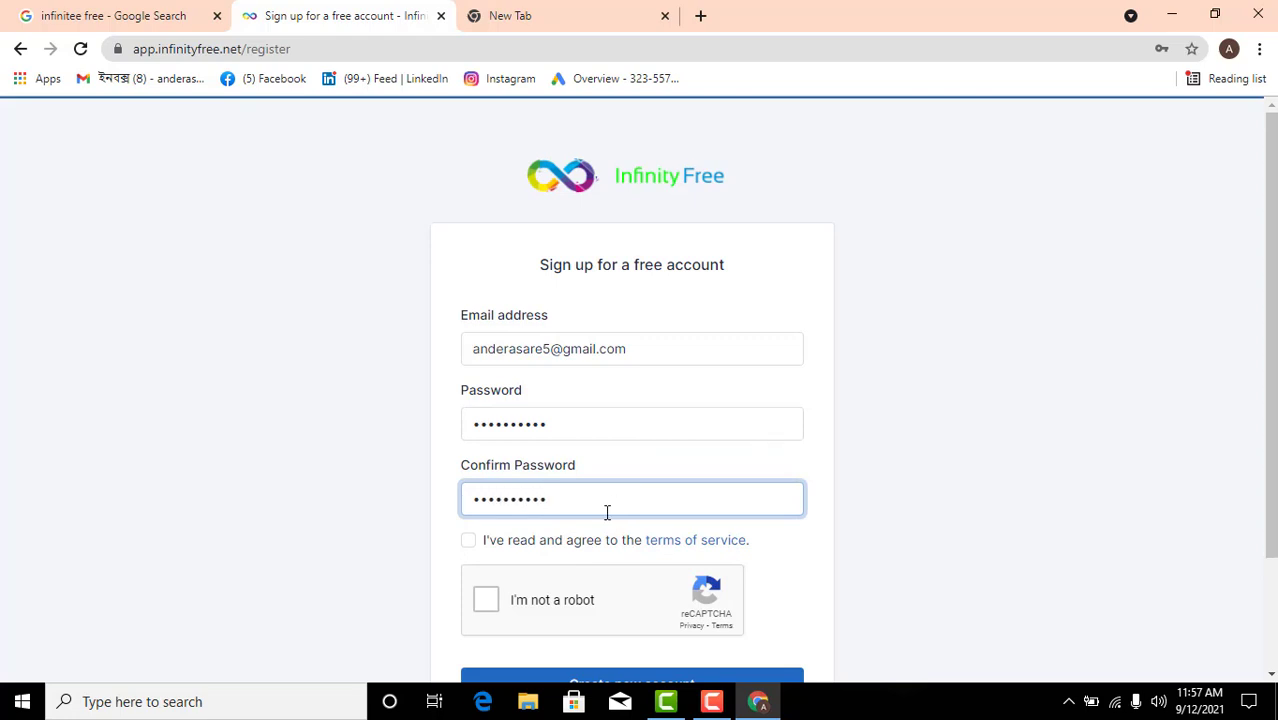
click(466, 541)
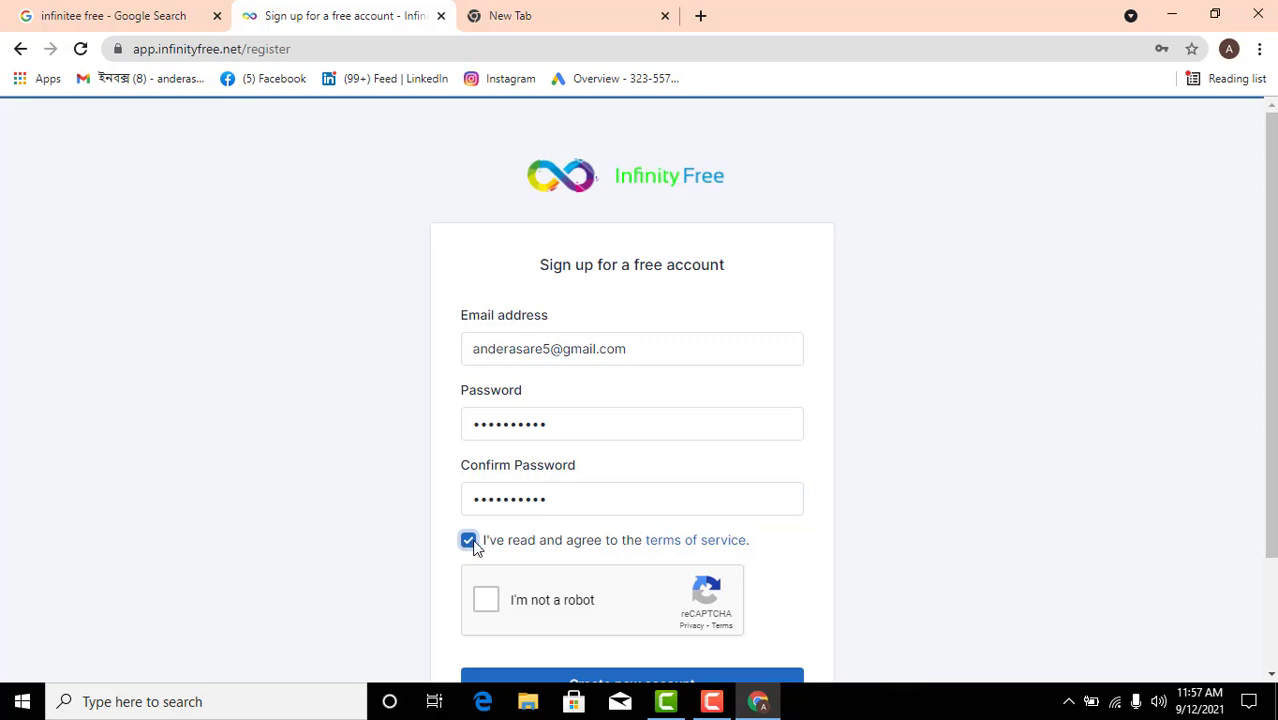
Start the not-a-robot check and select all the traffic light squares.
scroll(515, 505, down, 1)
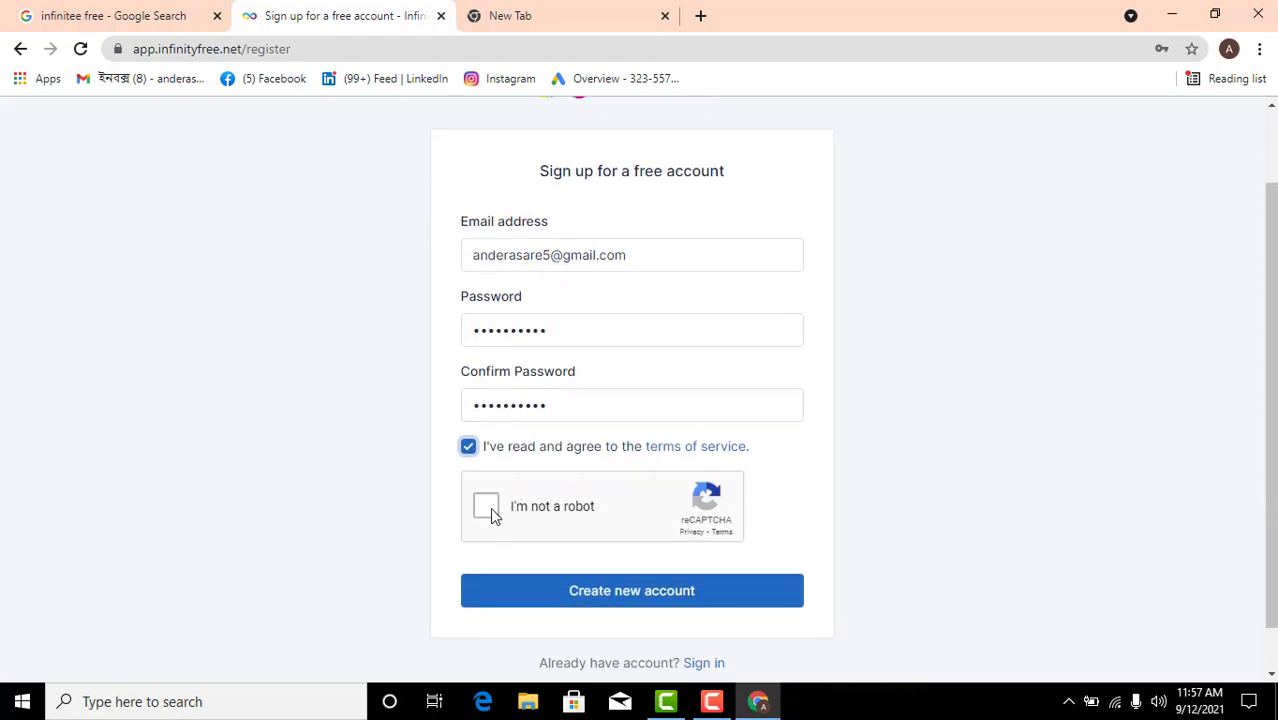
click(489, 507)
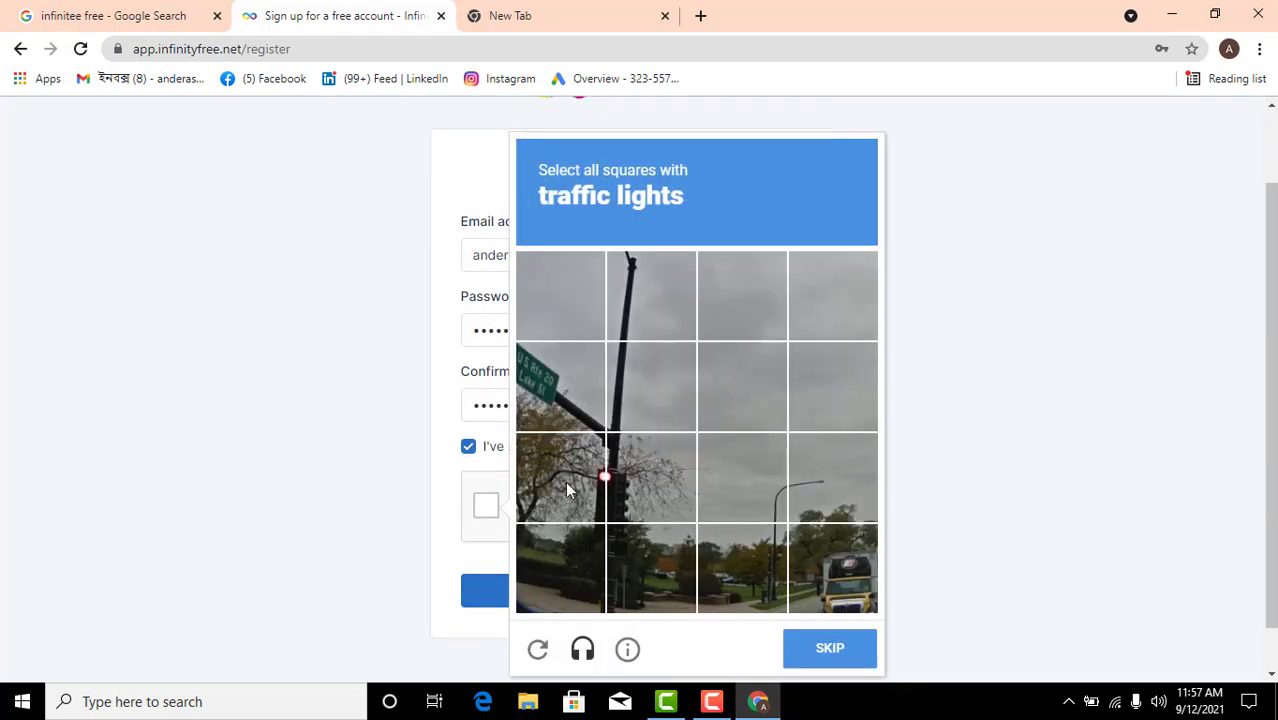
click(644, 400)
click(579, 399)
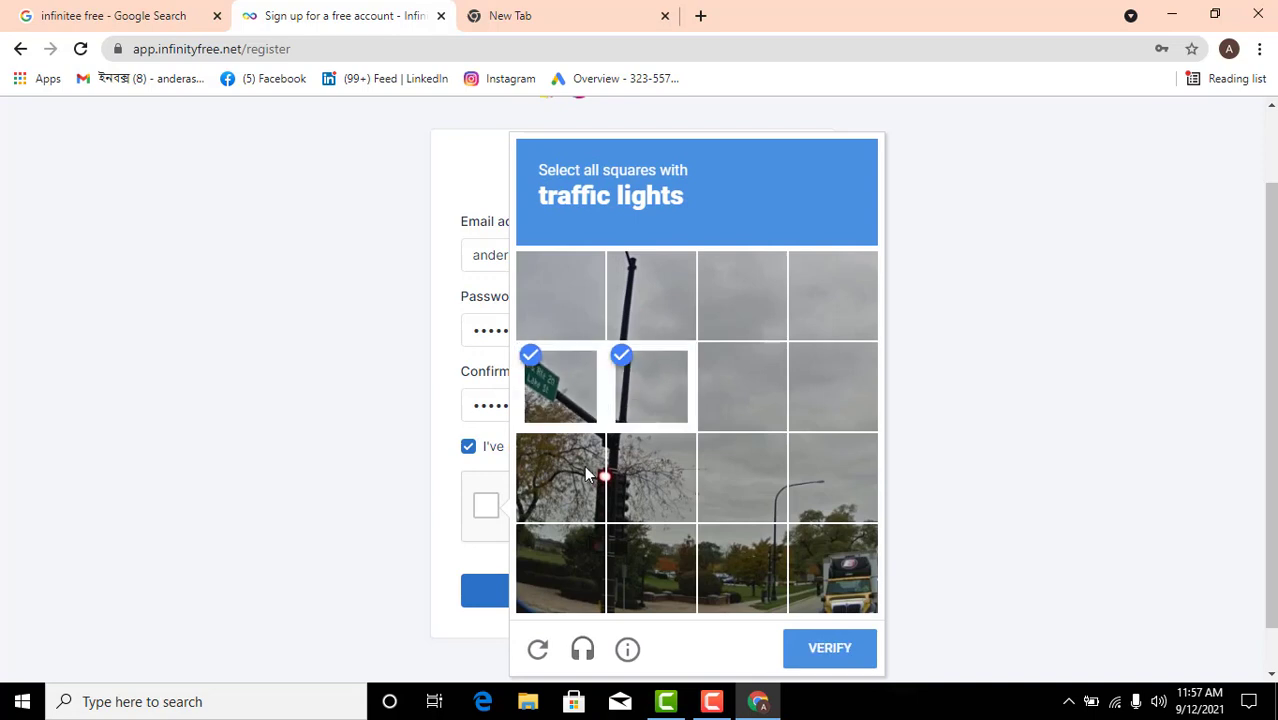
click(641, 484)
click(570, 482)
click(640, 566)
click(583, 580)
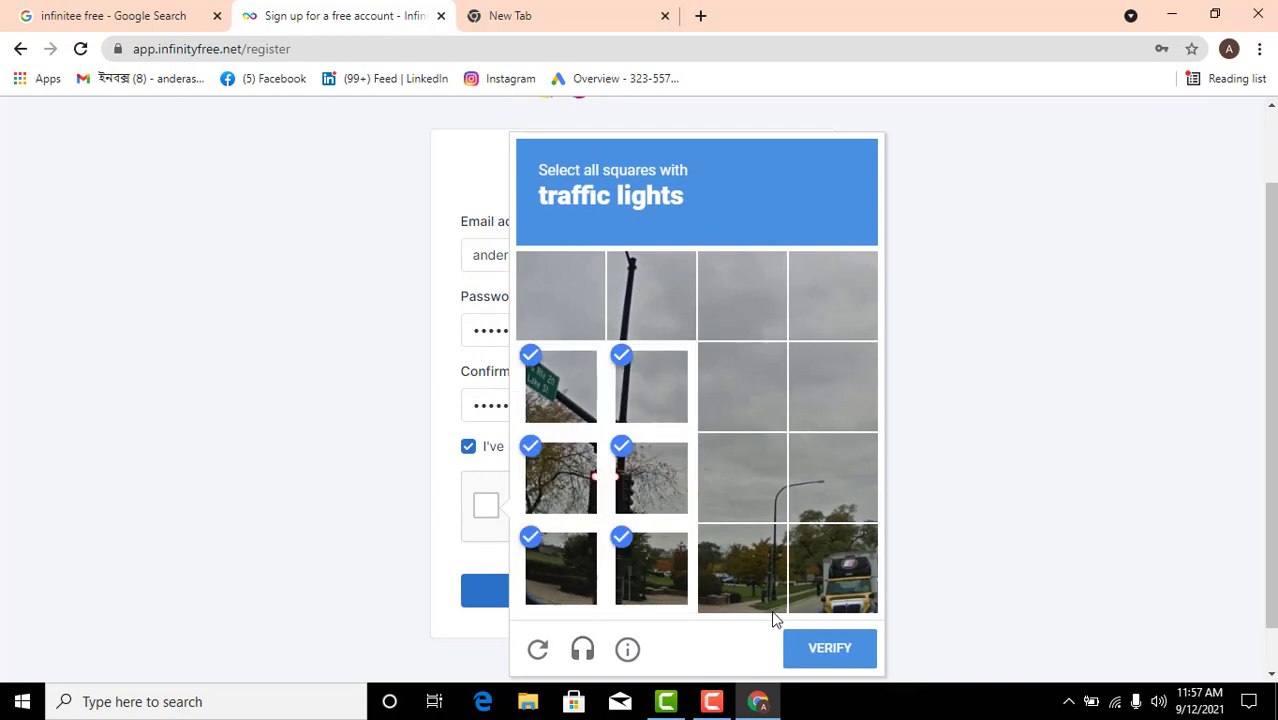
click(848, 648)
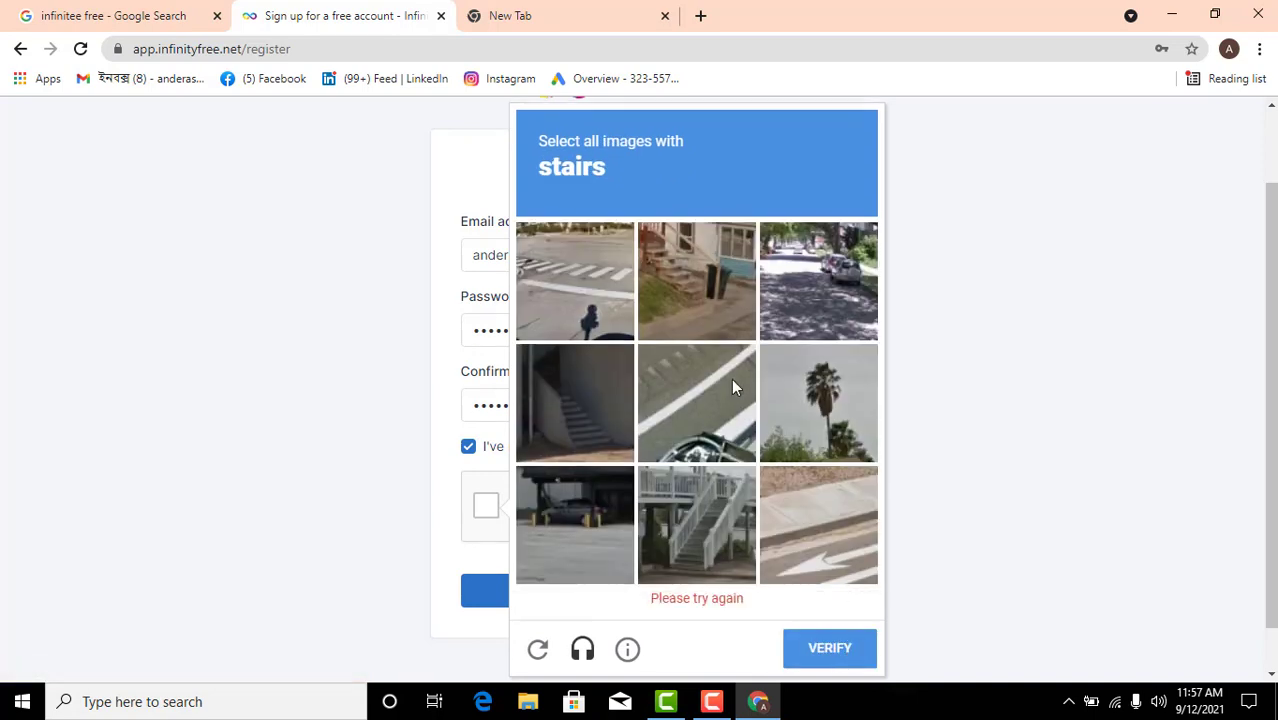
Complete the second image challenge by selecting the stairs images.
click(728, 287)
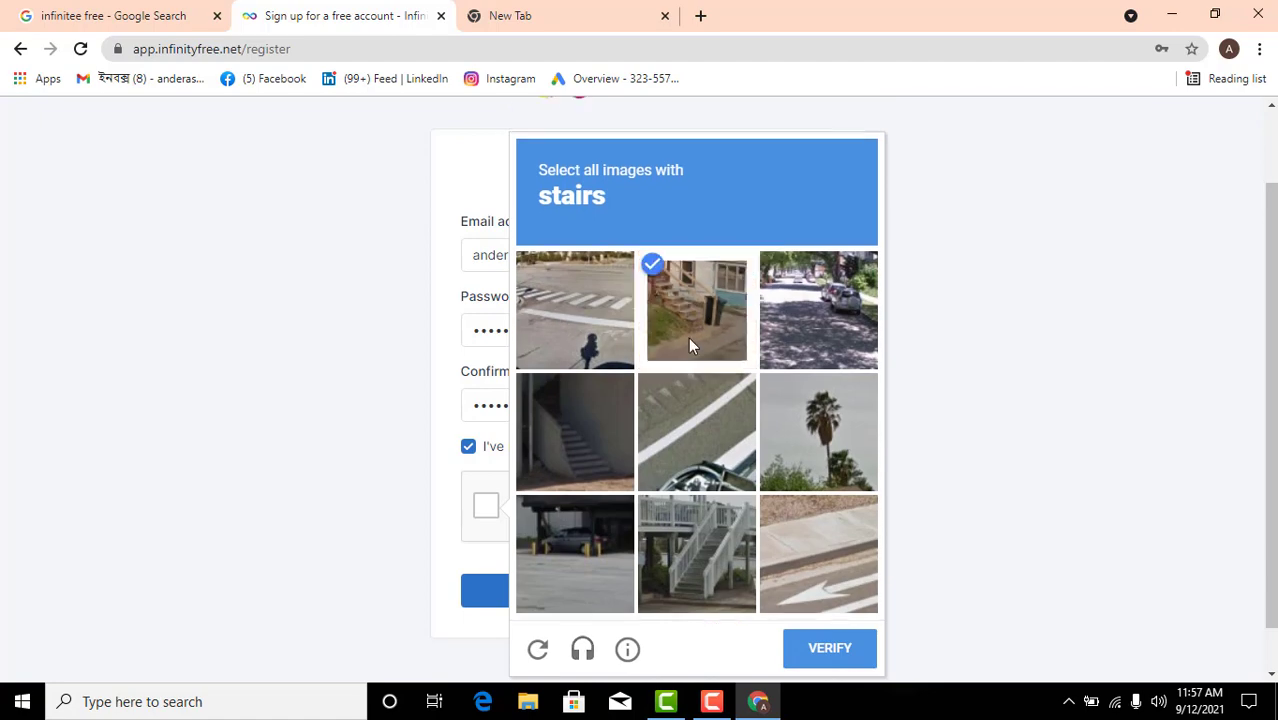
click(600, 400)
click(733, 558)
click(847, 653)
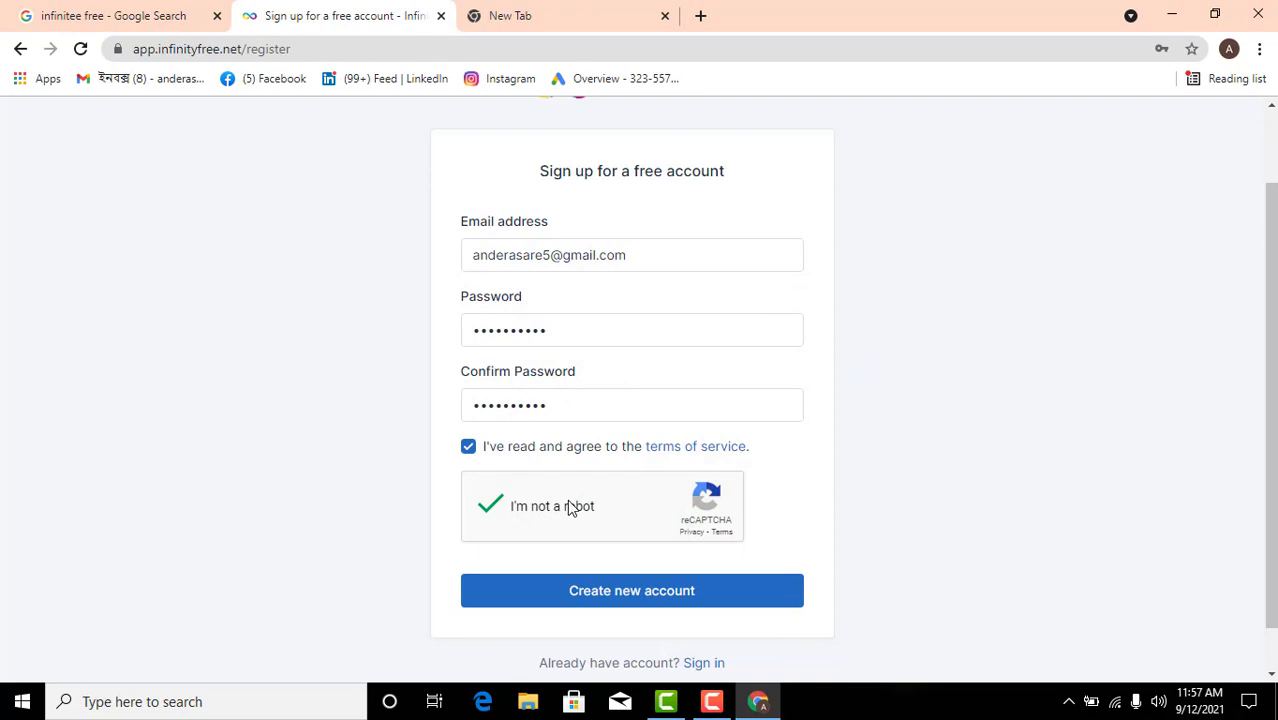
Submit the sign-up form, save the password in Chrome, and go to the new tab.
click(660, 596)
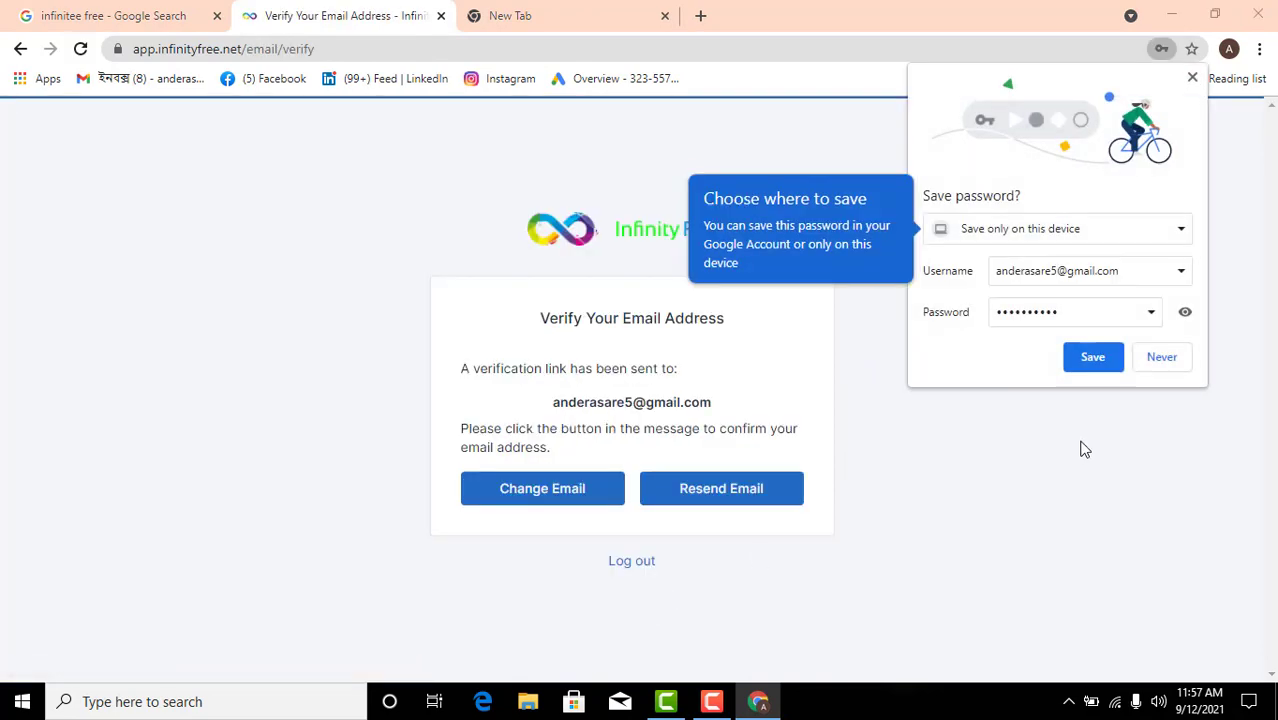
click(1093, 358)
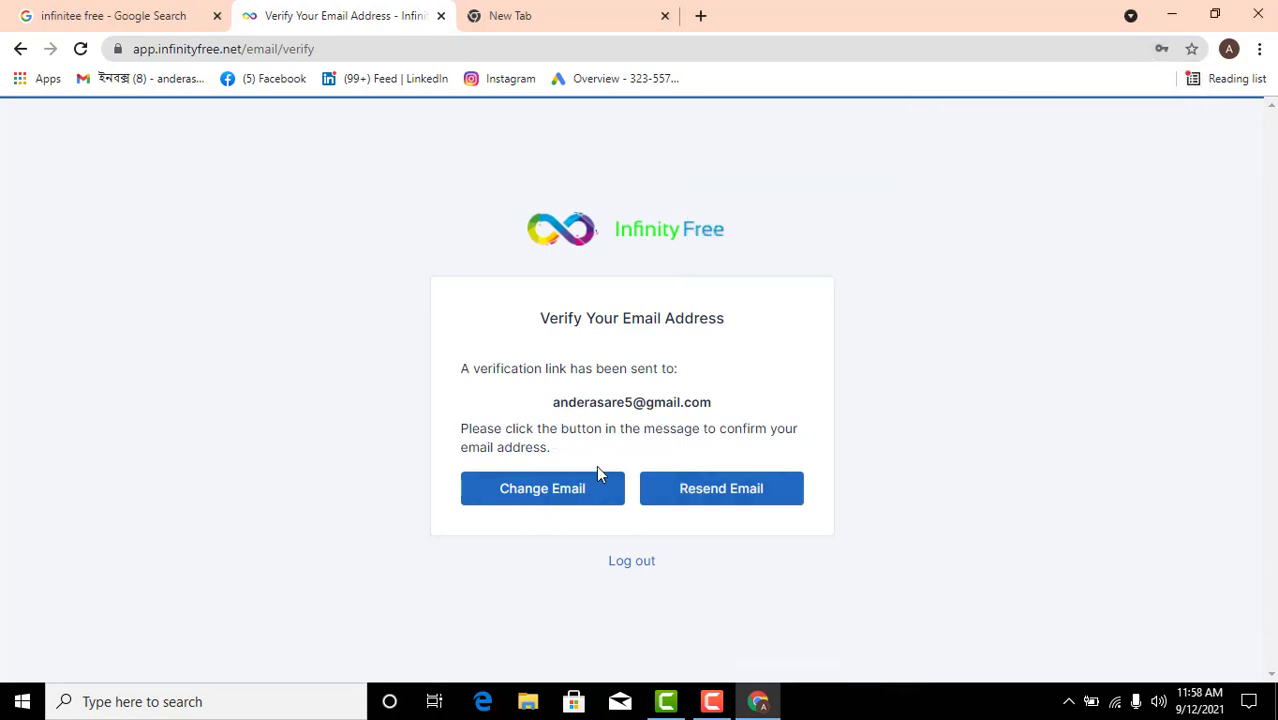
click(539, 10)
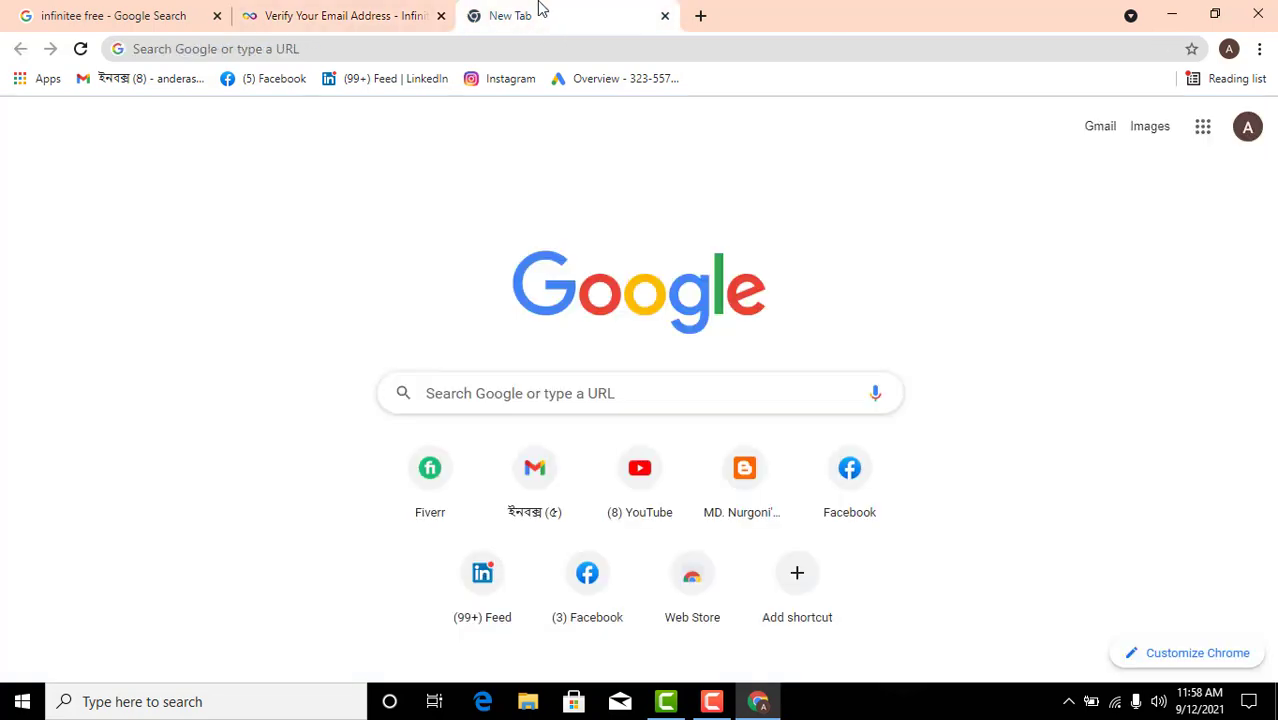
Open InfinityFree's 'Verify Email Address' message in Gmail and follow its verification link.
click(100, 79)
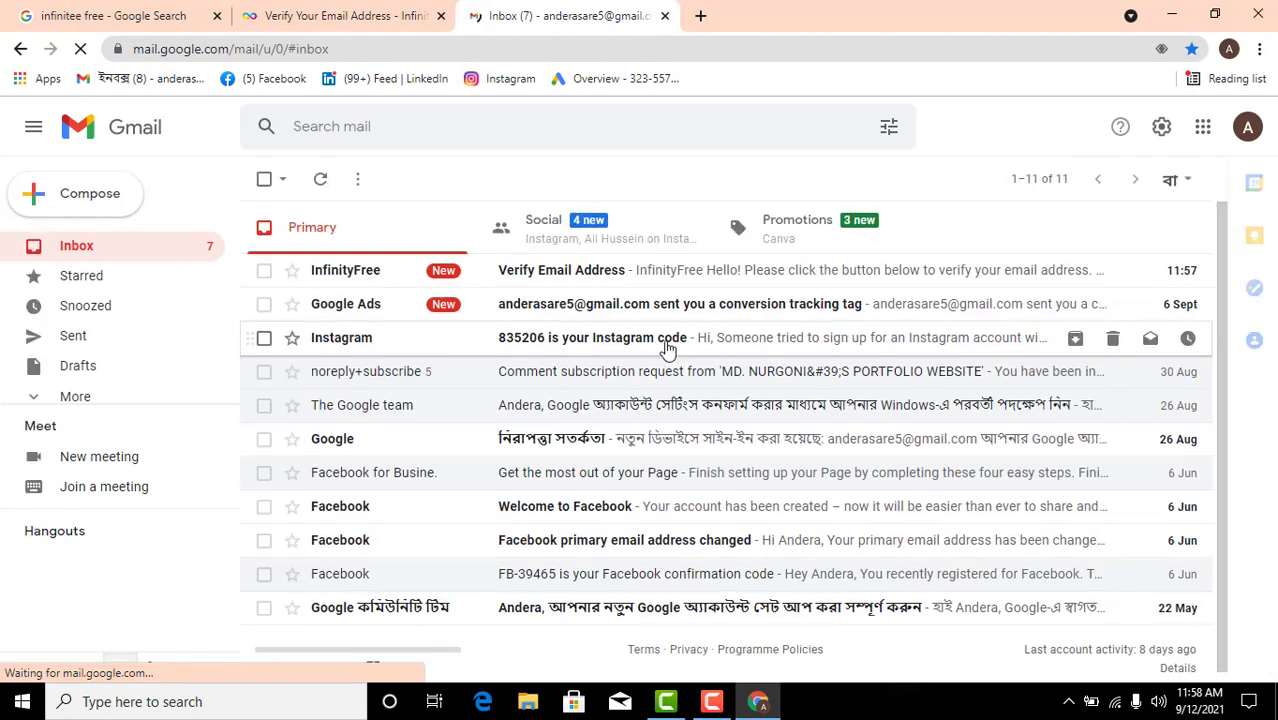
click(574, 278)
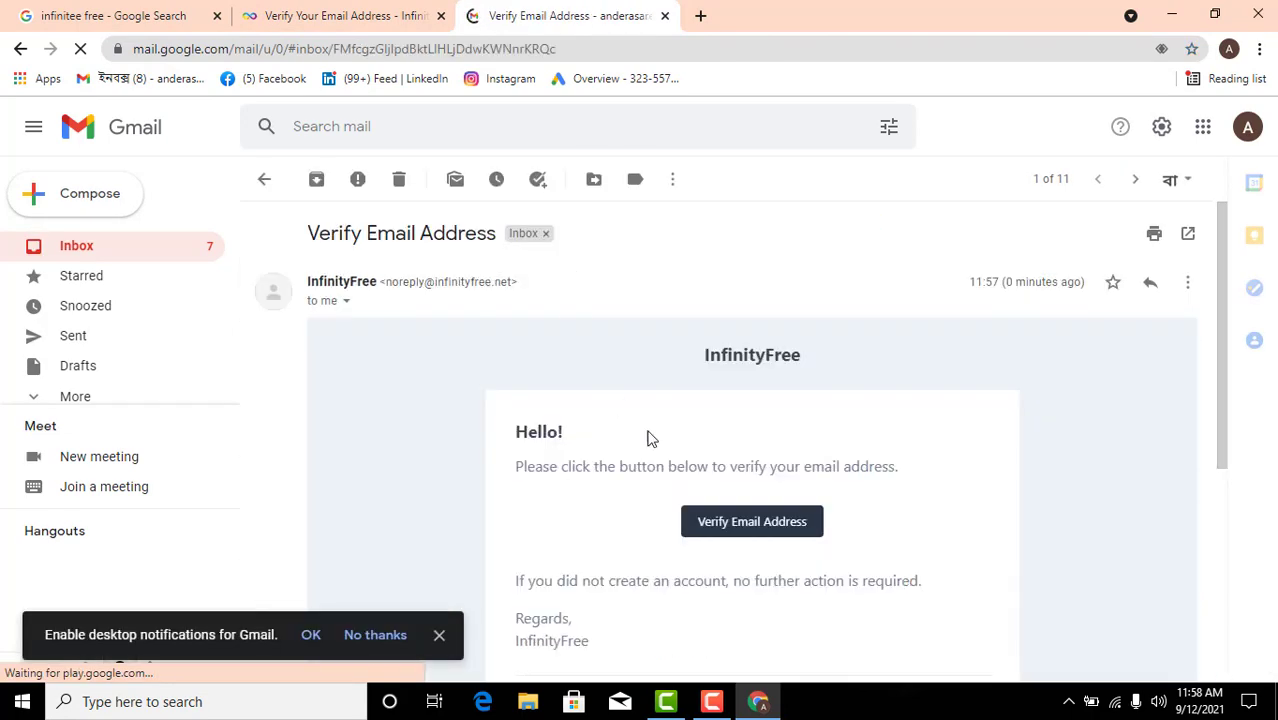
click(760, 528)
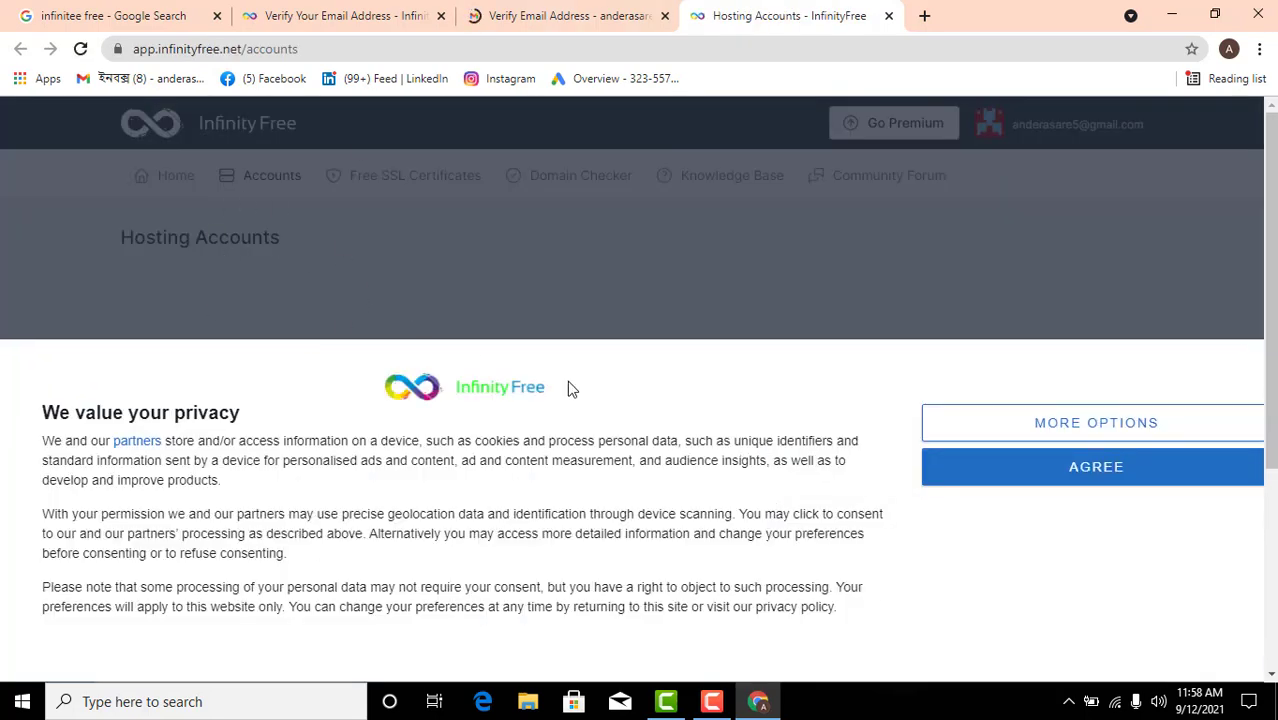
Accept the privacy notice, start Create Account, and focus the Subdomain field.
click(1105, 470)
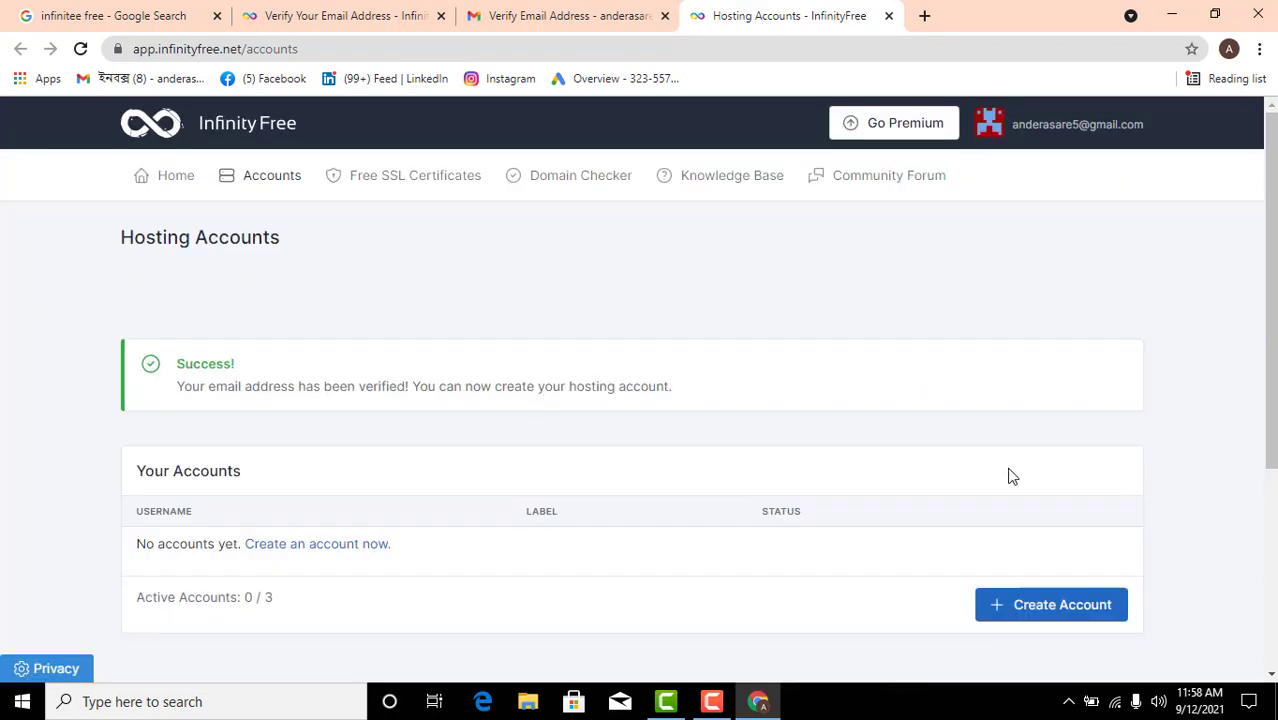
scroll(300, 400, down, 2)
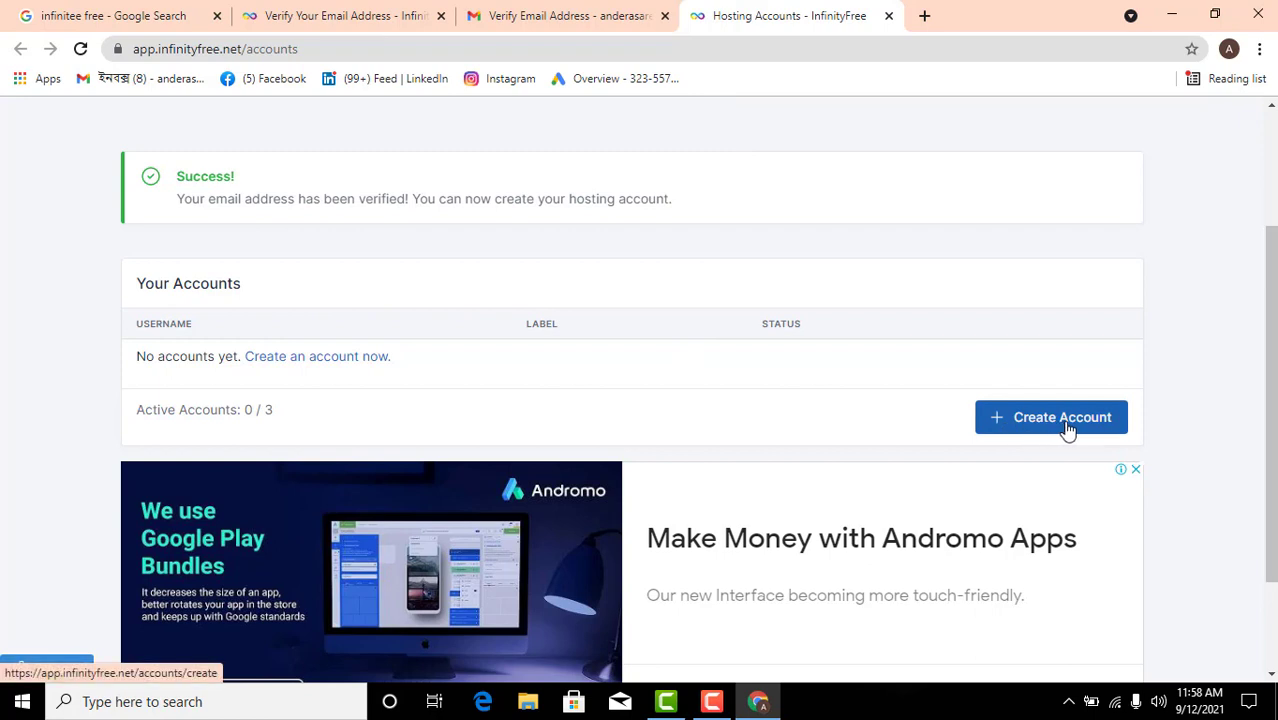
scroll(907, 439, down, 2)
scroll(929, 419, up, 2)
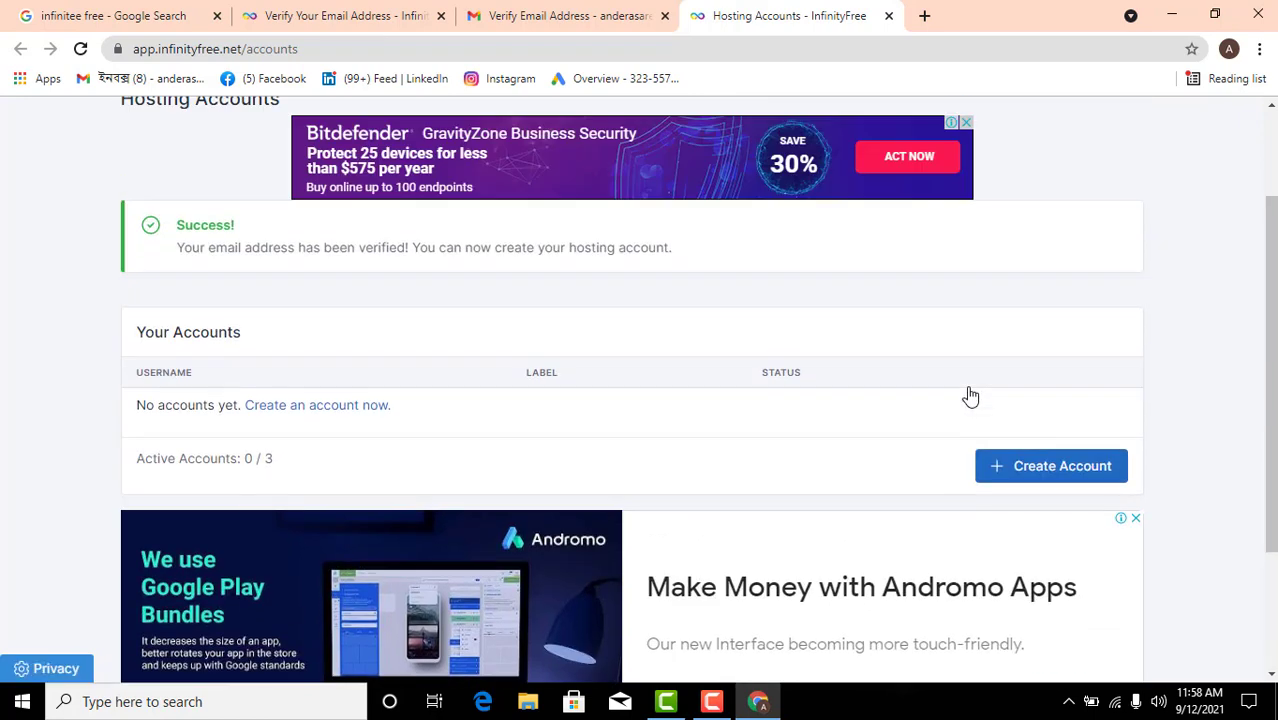
click(1064, 474)
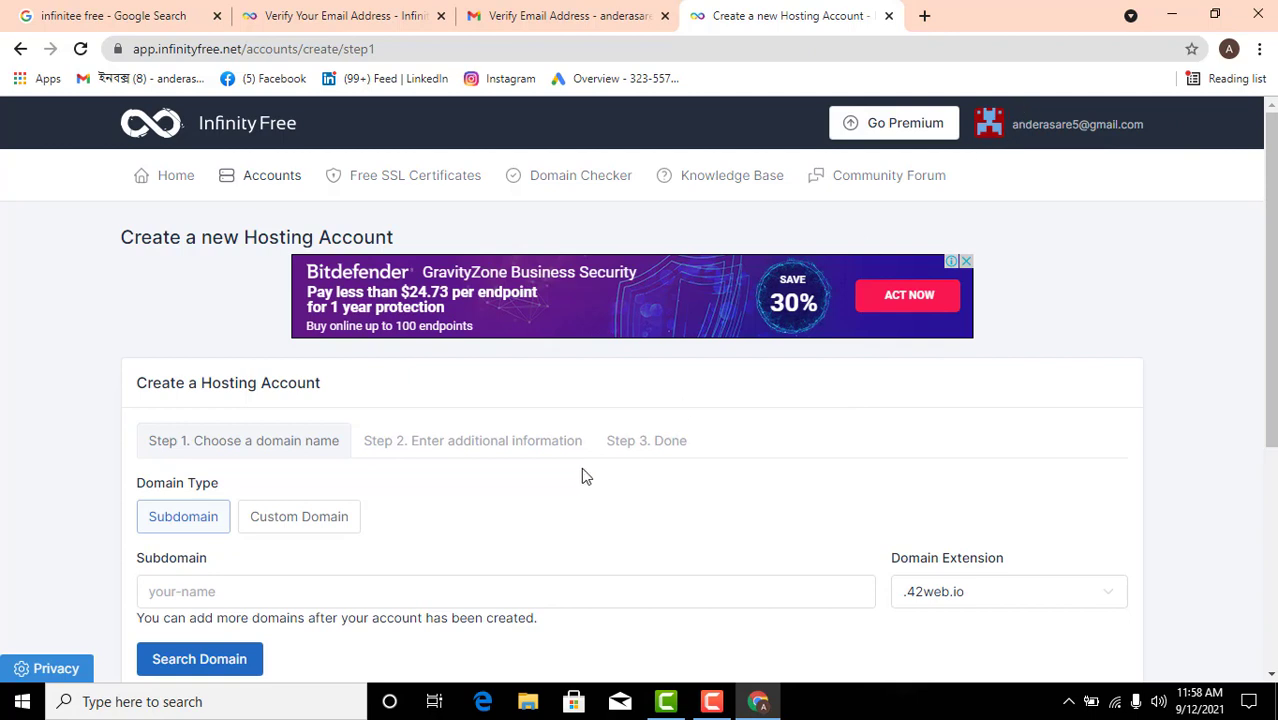
scroll(586, 477, down, 2)
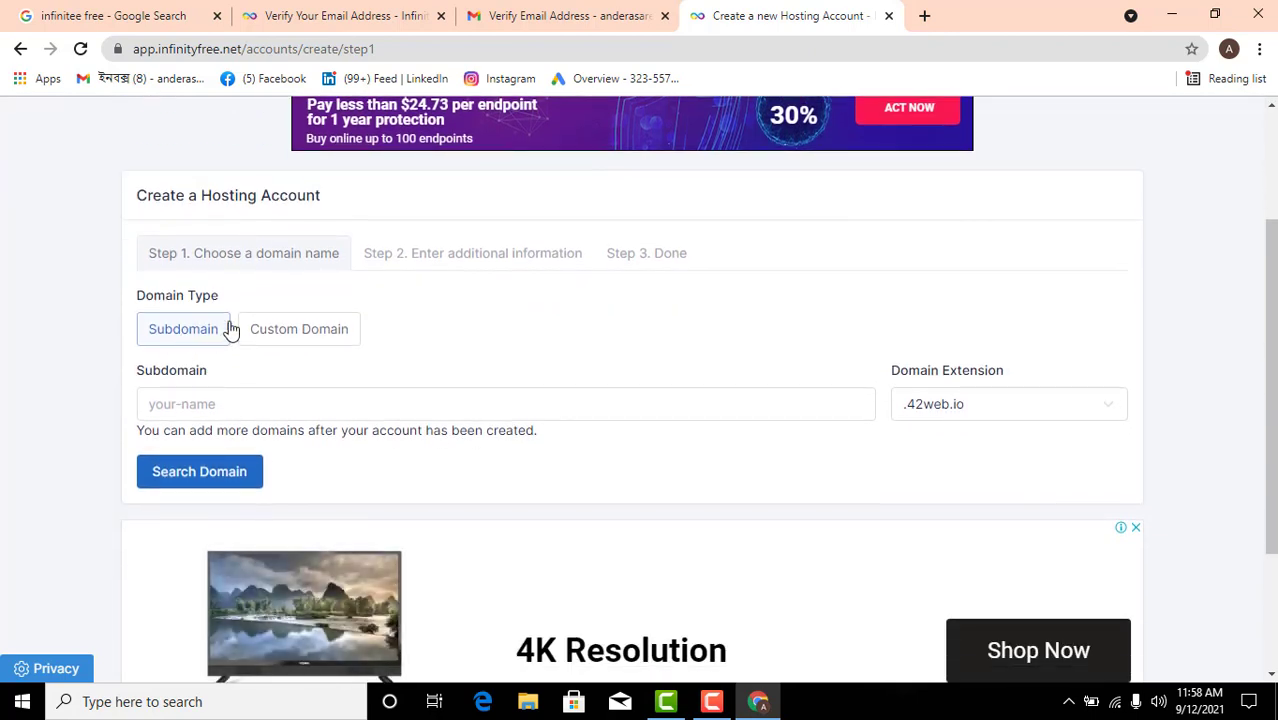
click(194, 401)
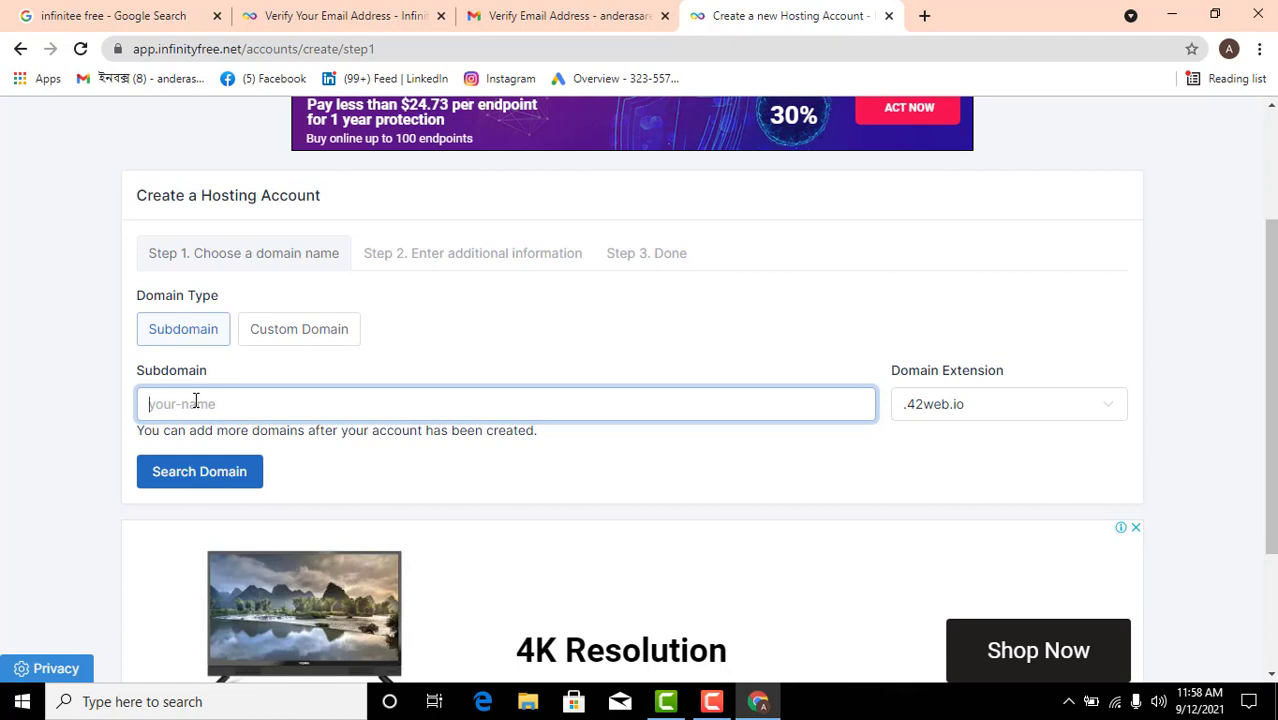
Search Google for 'mobile' and open the MobileDokan site in a new tab.
click(924, 15)
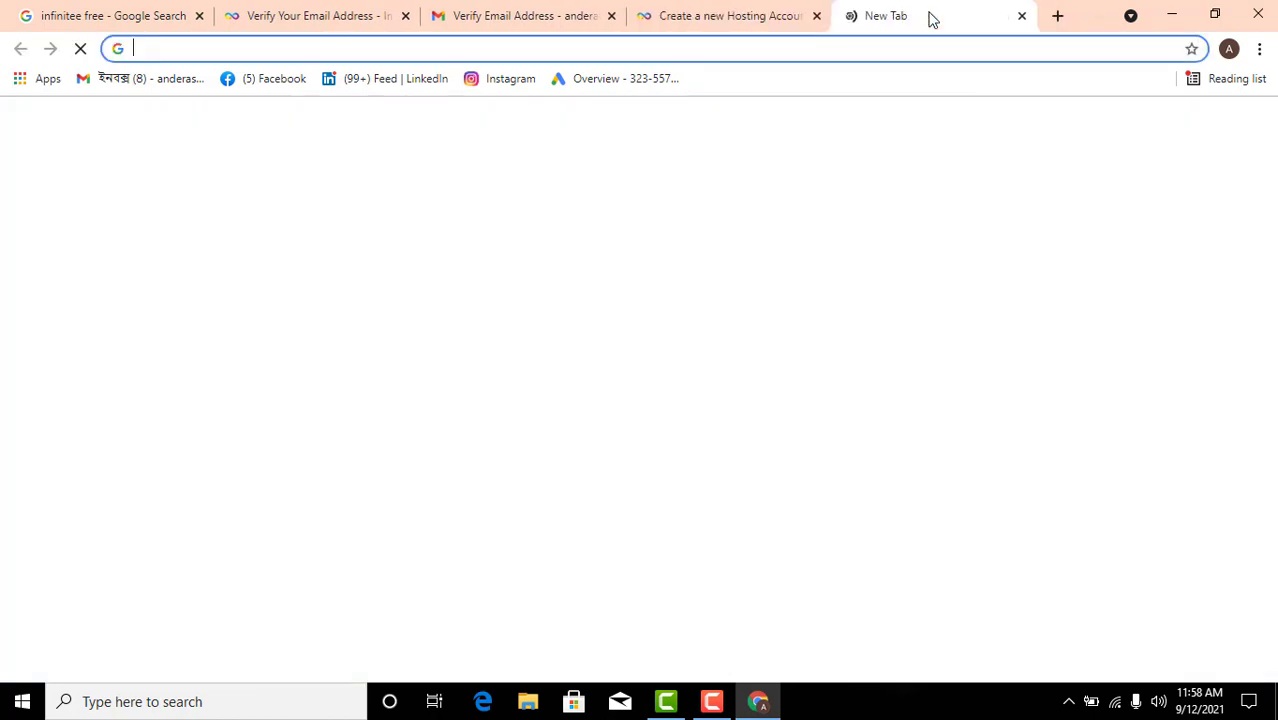
text(mo)
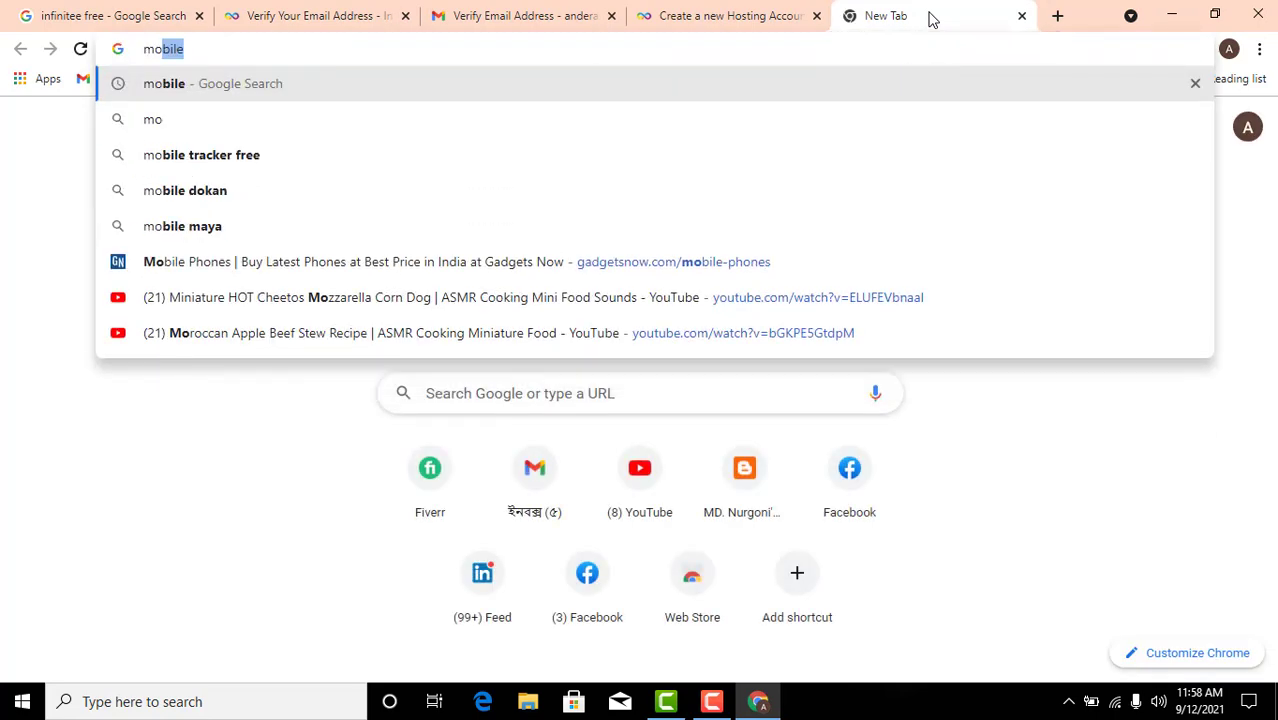
text(bile)
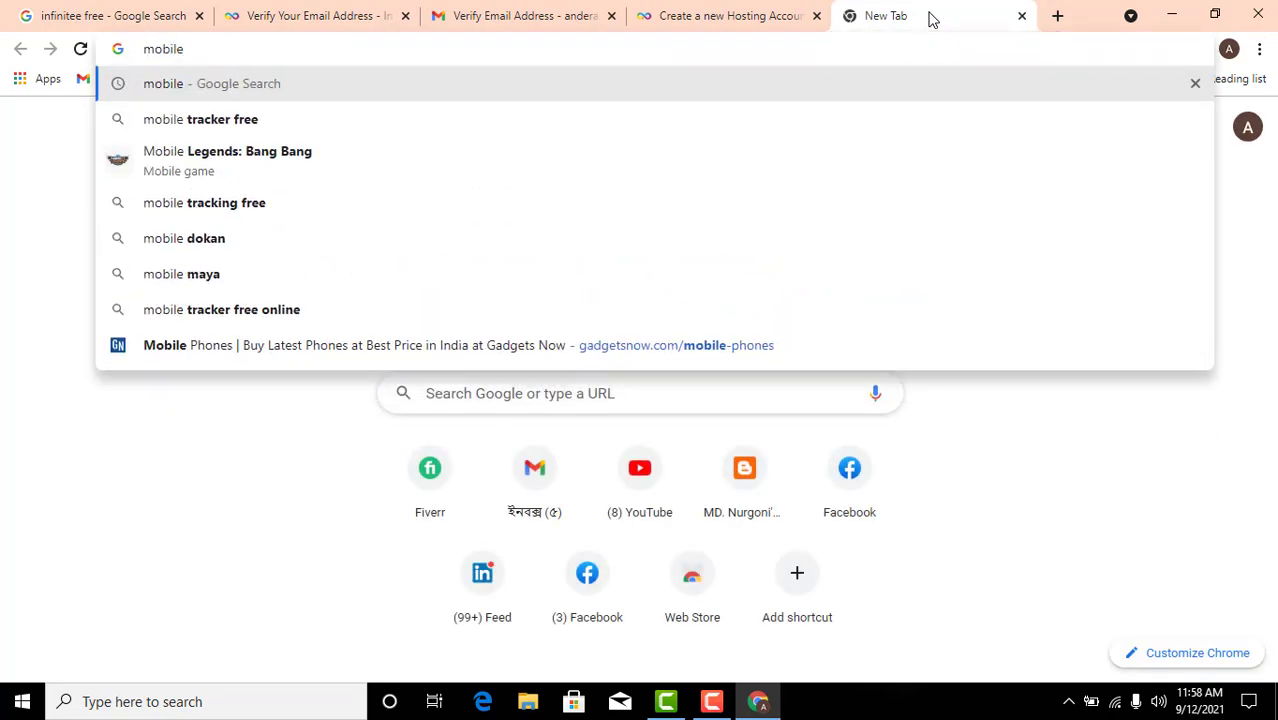
key(Return)
scroll(262, 360, down, 6)
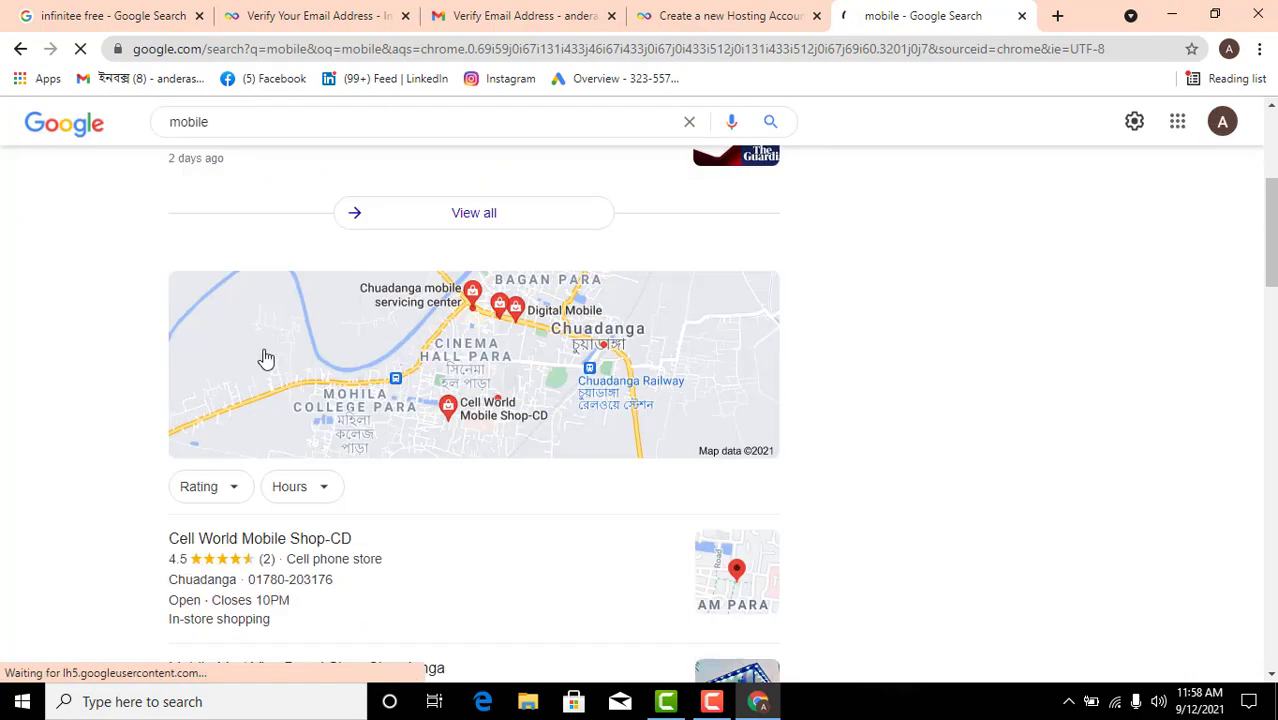
scroll(262, 395, down, 4)
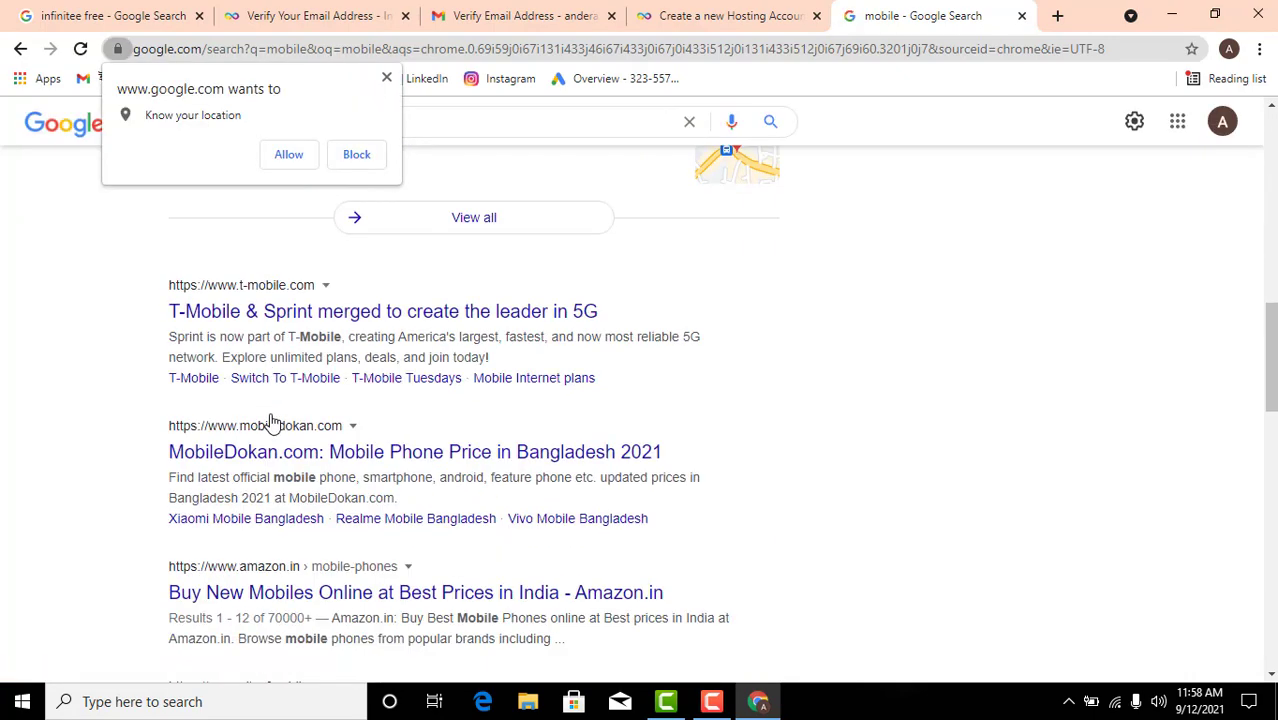
right_click(296, 463)
click(340, 470)
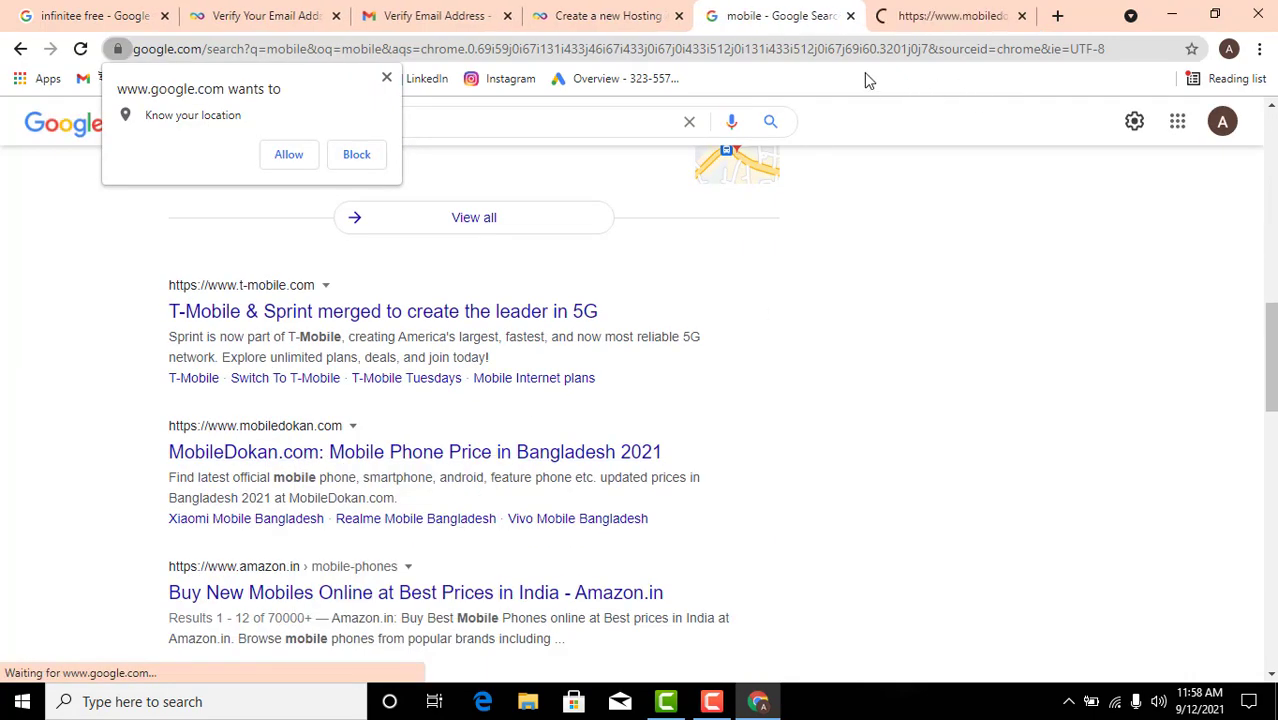
click(928, 12)
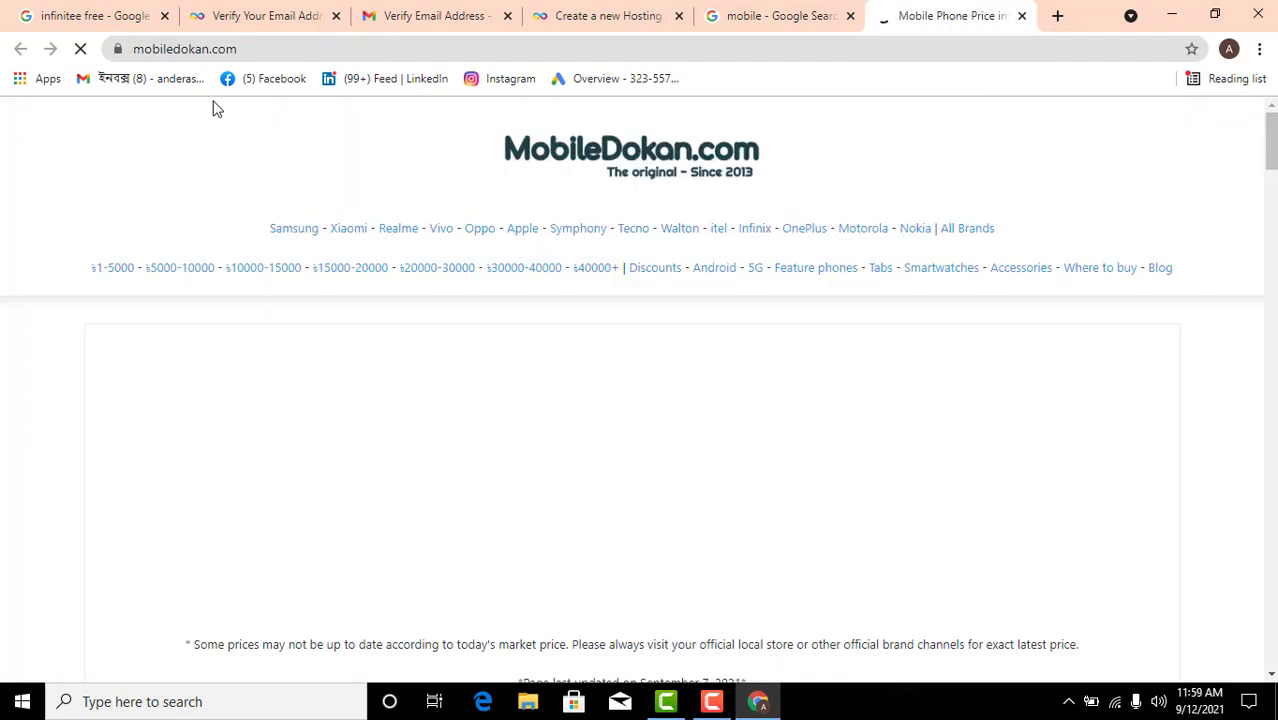
Copy 'mobiledokan' from the address bar, close the verify tab, and return to the form.
click(218, 49)
click(257, 48)
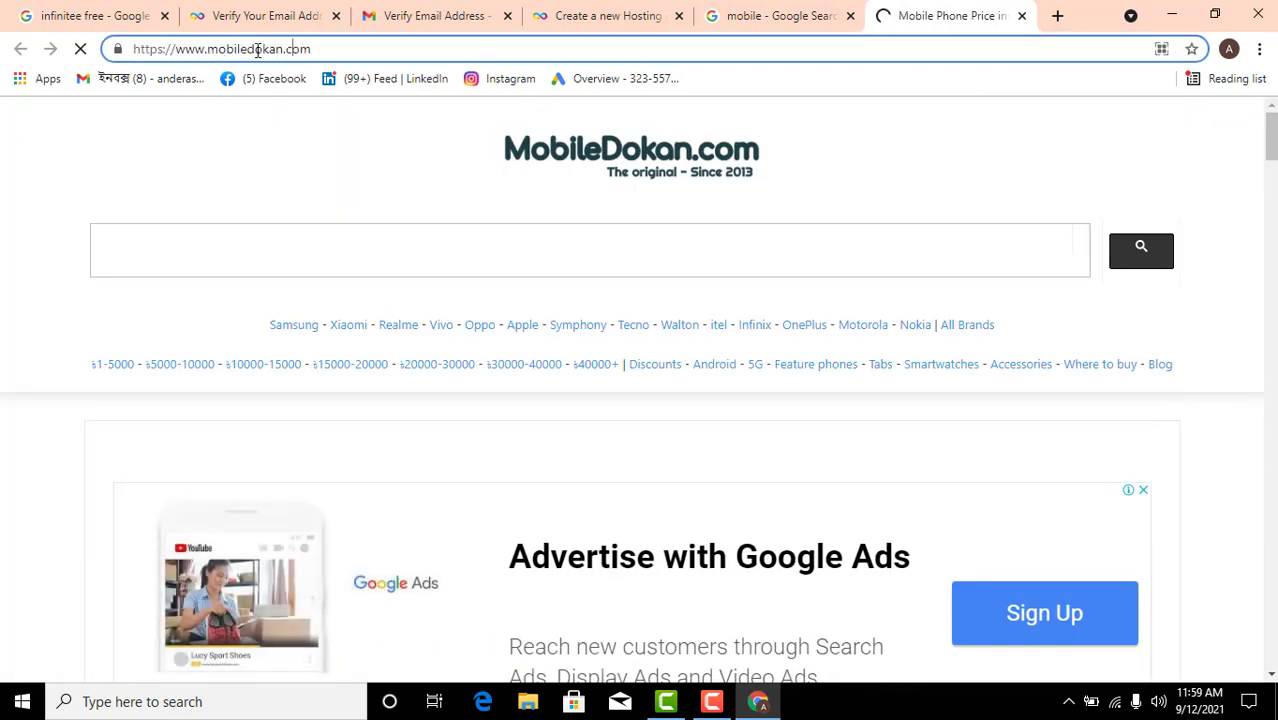
drag(282, 49, 210, 48)
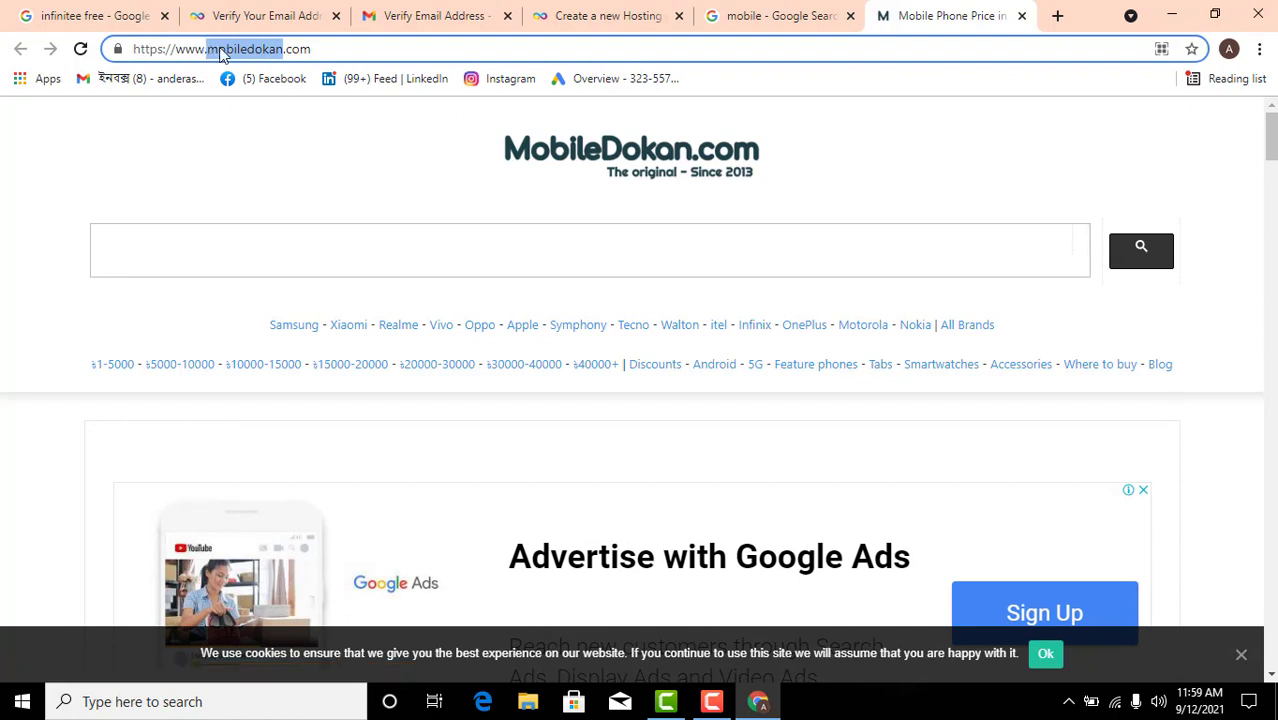
right_click(224, 49)
click(294, 150)
click(257, 15)
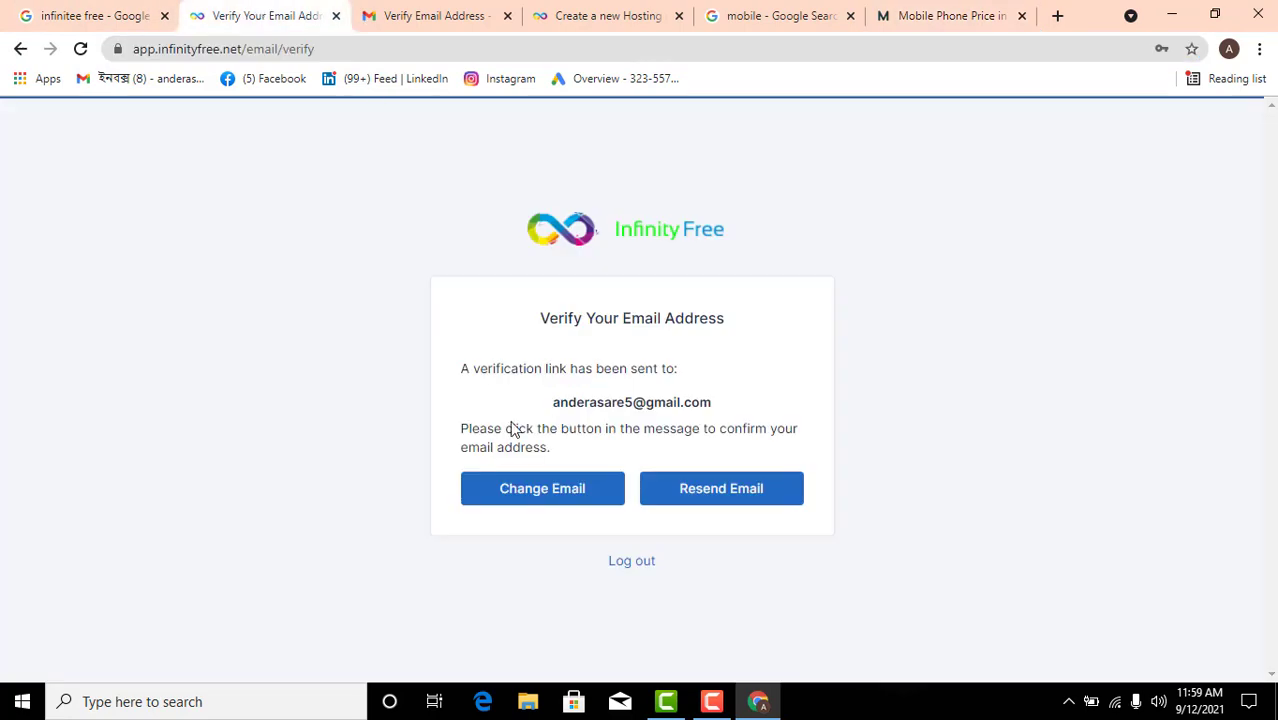
click(336, 15)
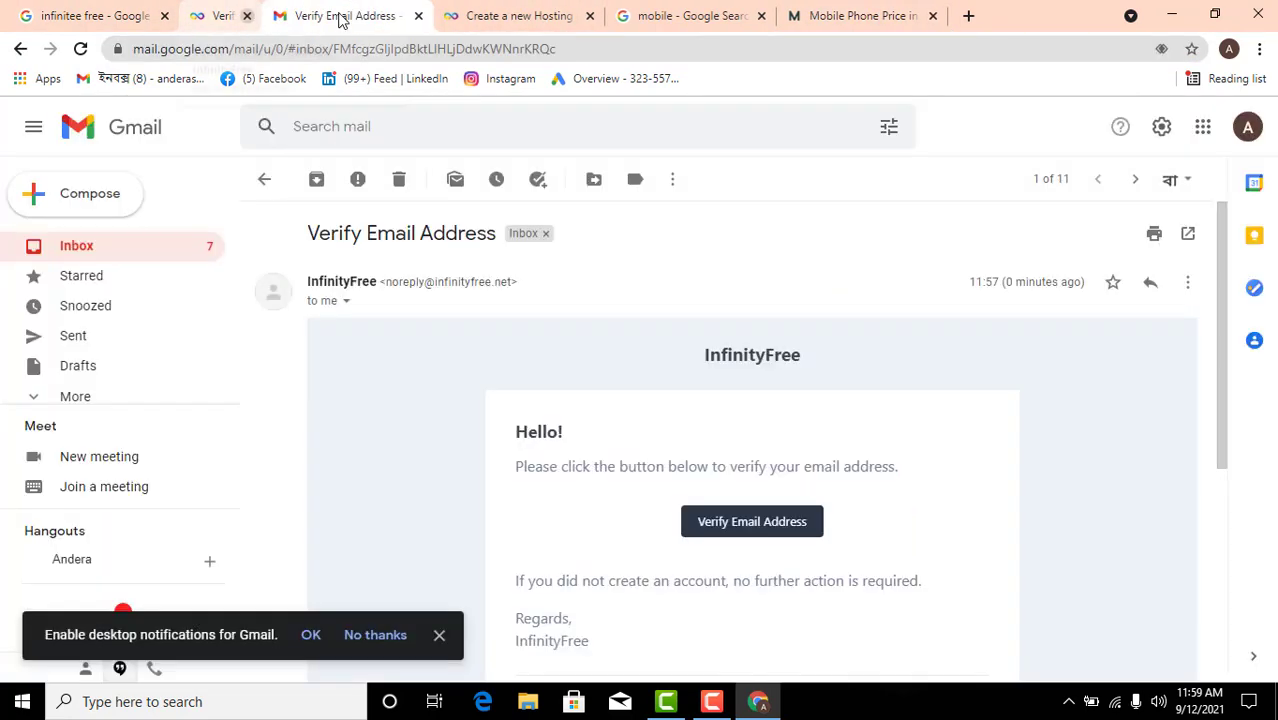
click(365, 16)
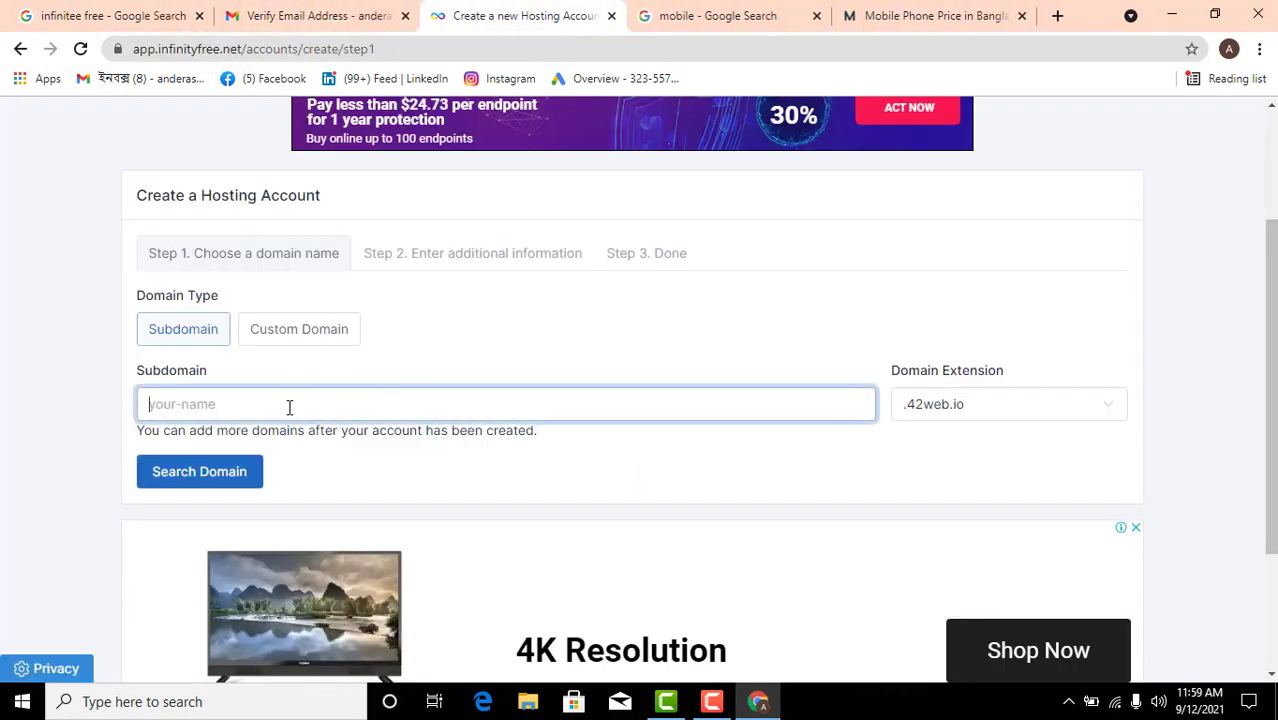
Enter subdomain 'mobiledokan21' with the .epizy.com extension and check its availability.
key(ctrl+v)
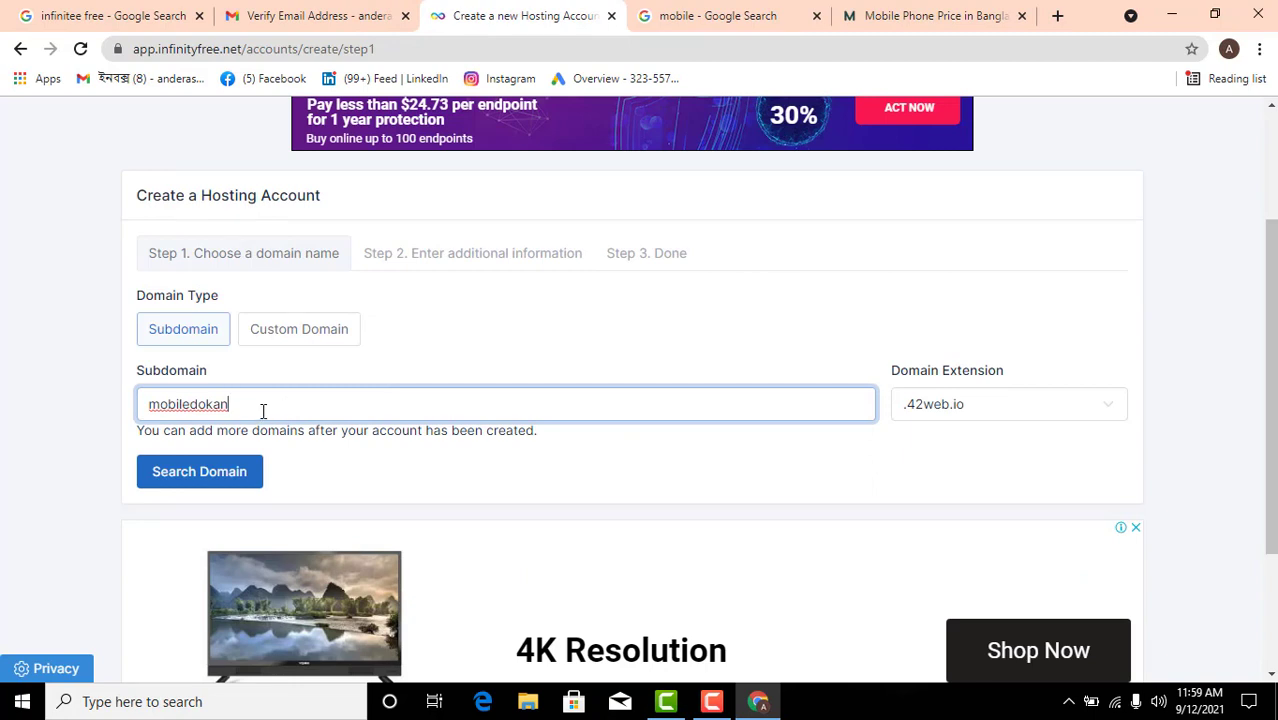
text(21)
click(1038, 412)
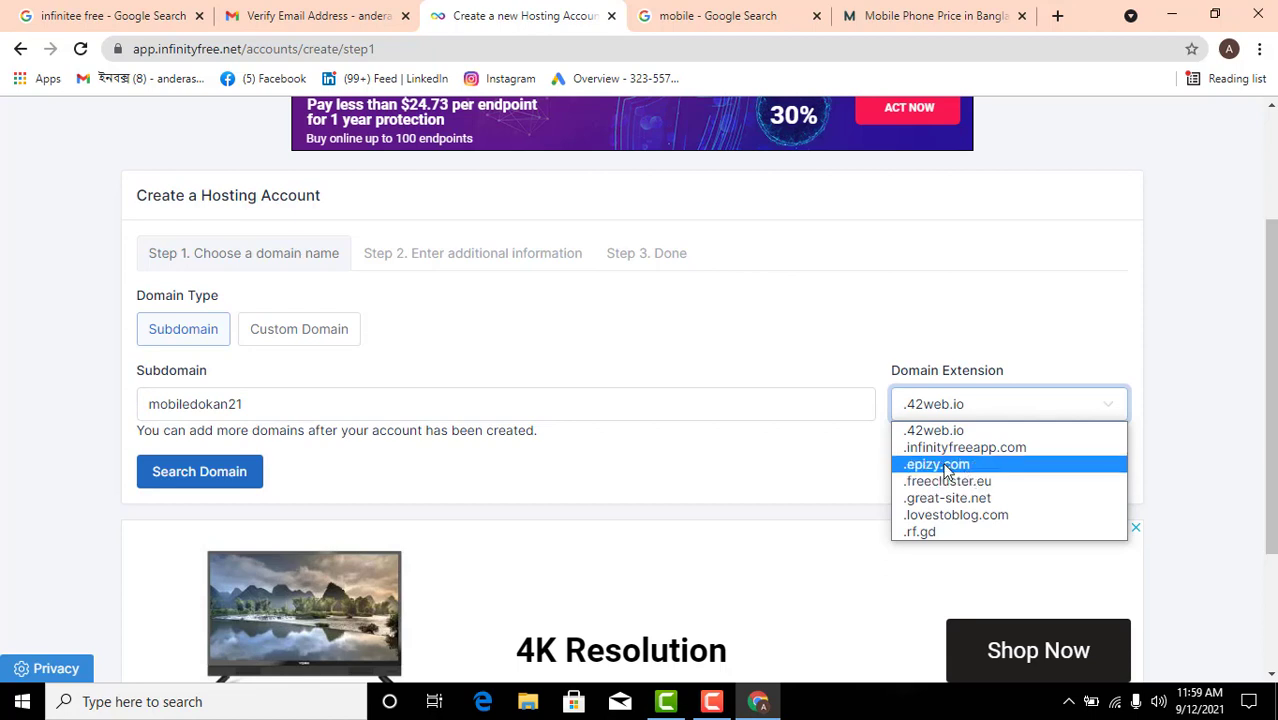
click(947, 470)
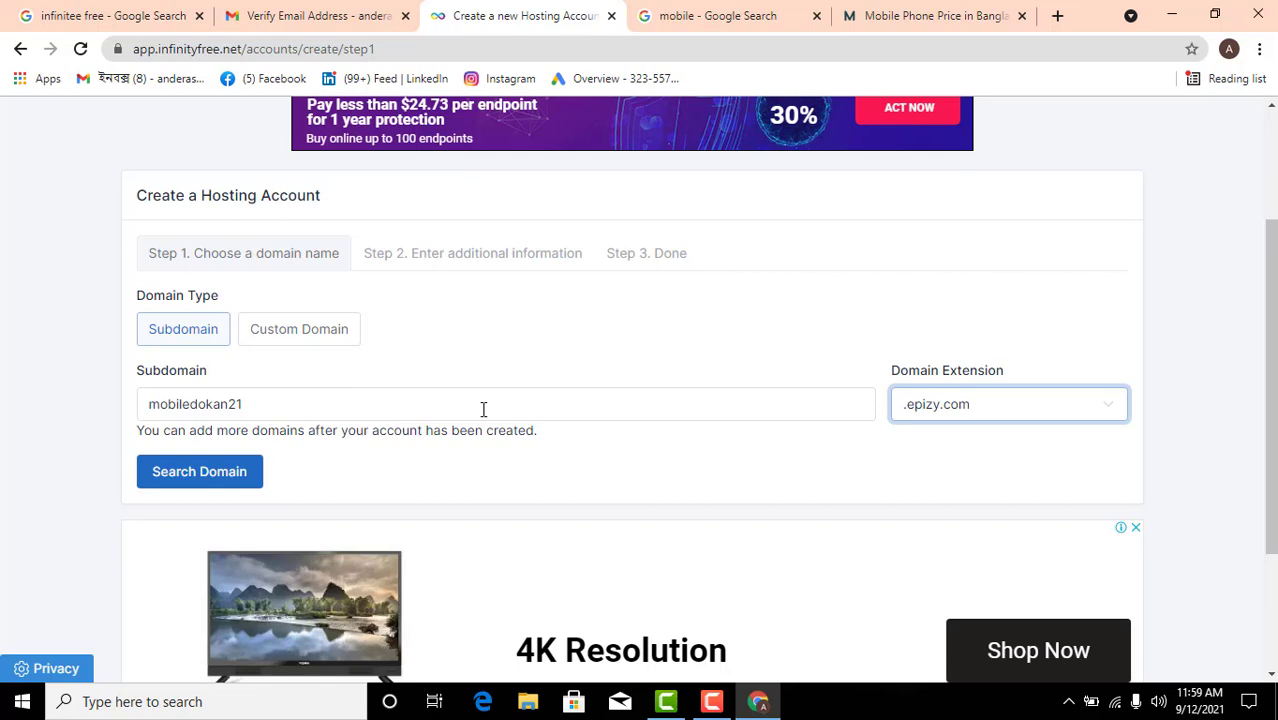
click(220, 474)
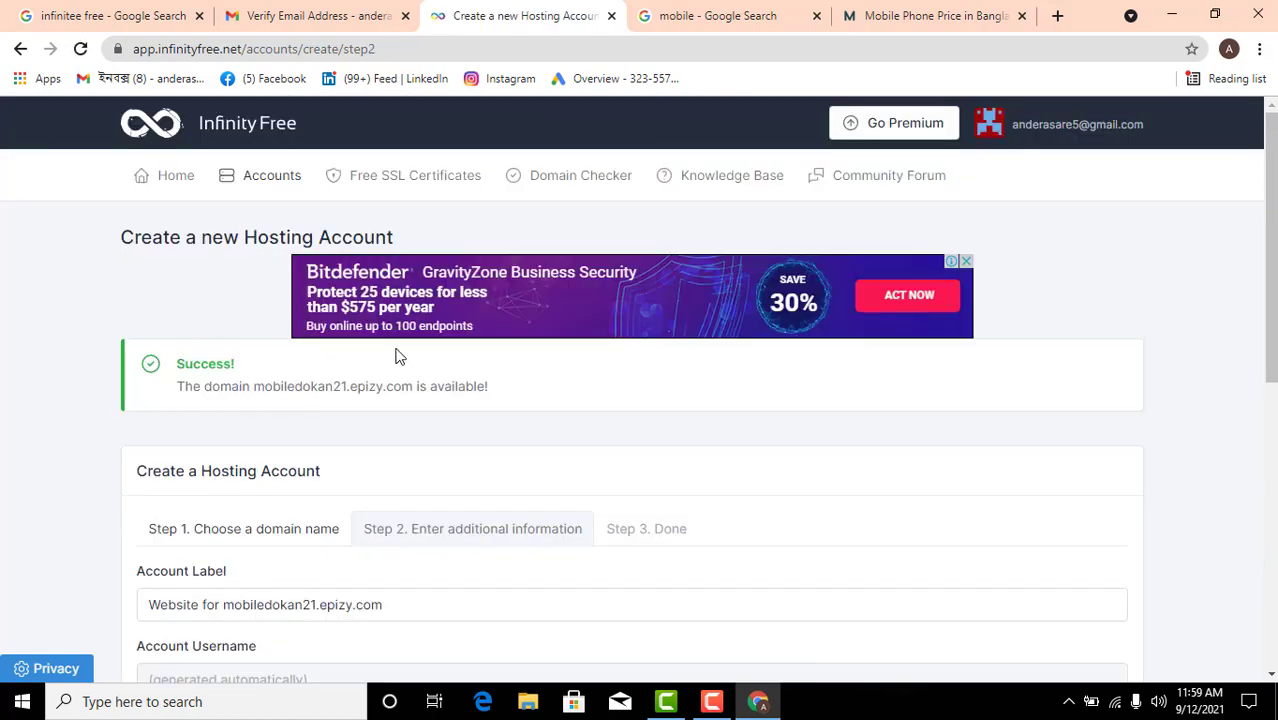
Enter the hosting account password in the Account Password field.
scroll(362, 440, down, 3)
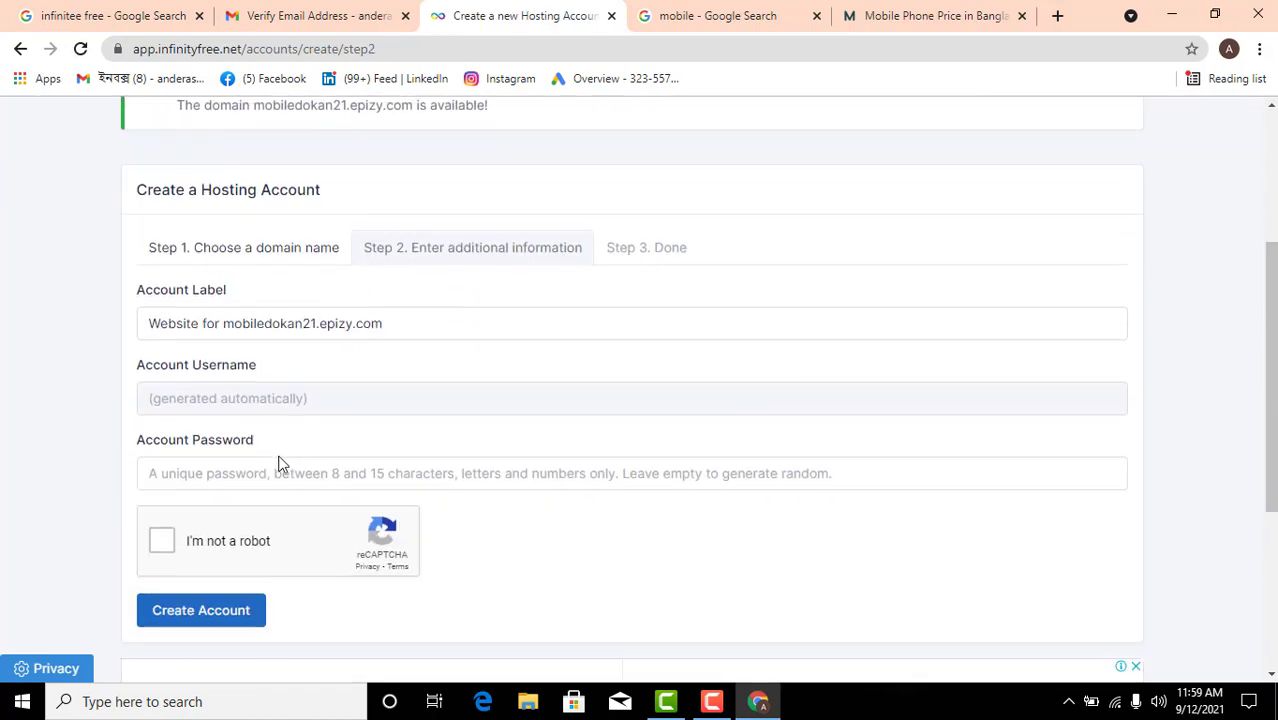
scroll(280, 462, down, 1)
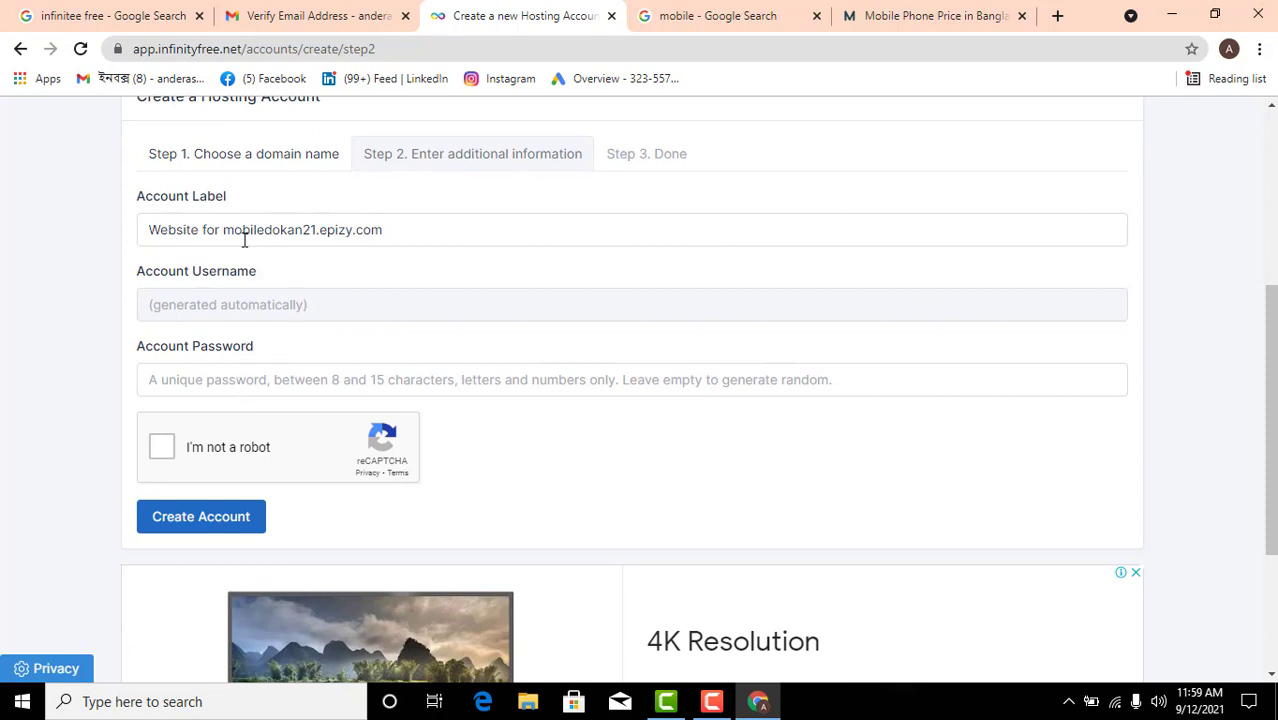
click(222, 391)
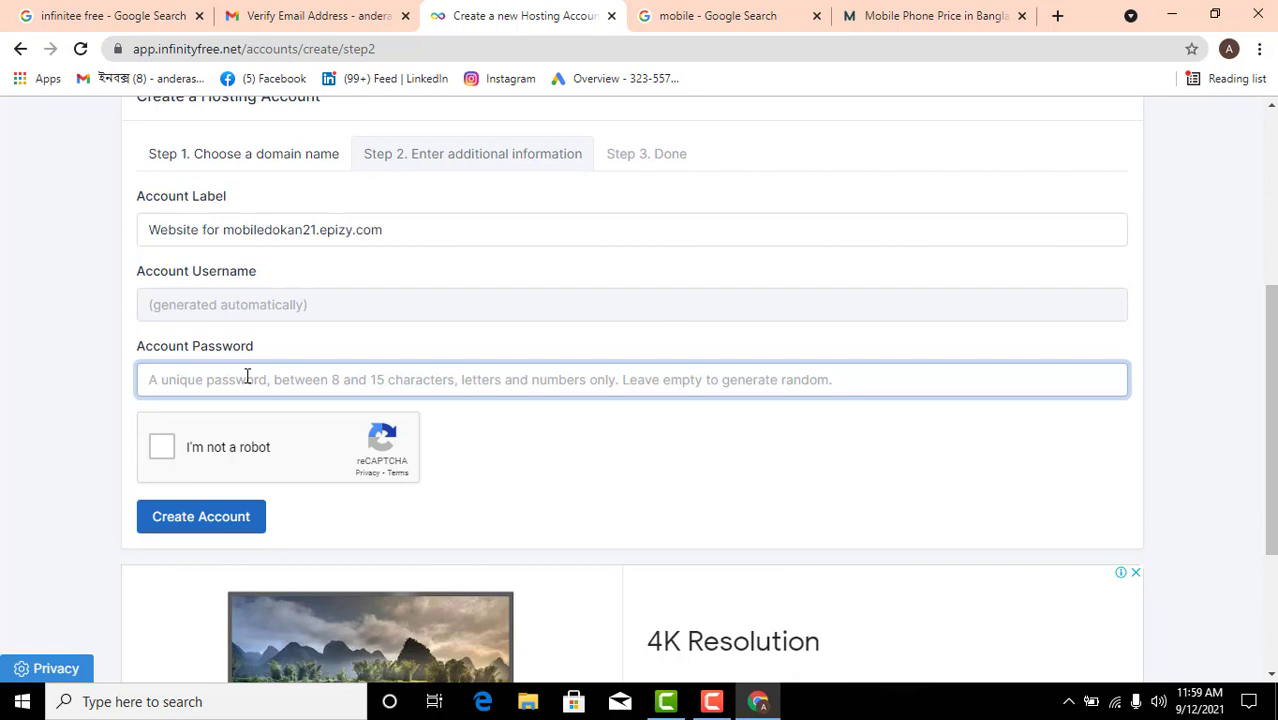
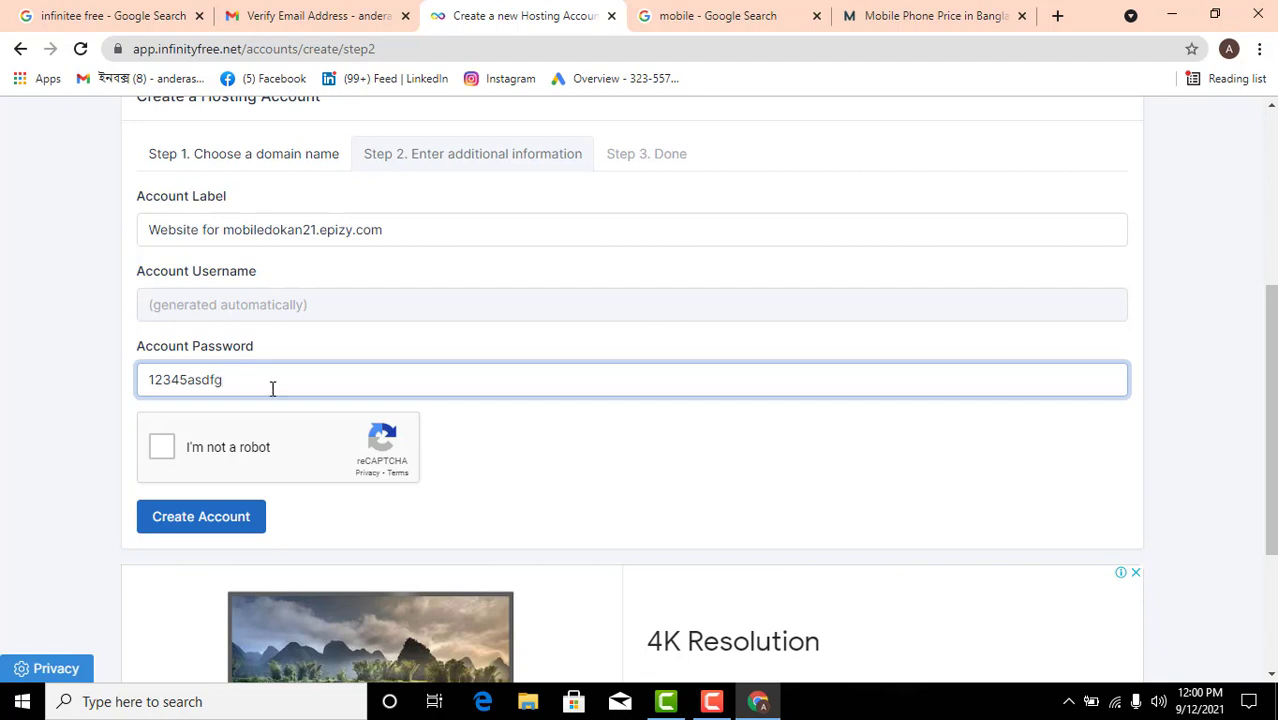
Pass the traffic-light robot check and create the hosting account.
click(165, 453)
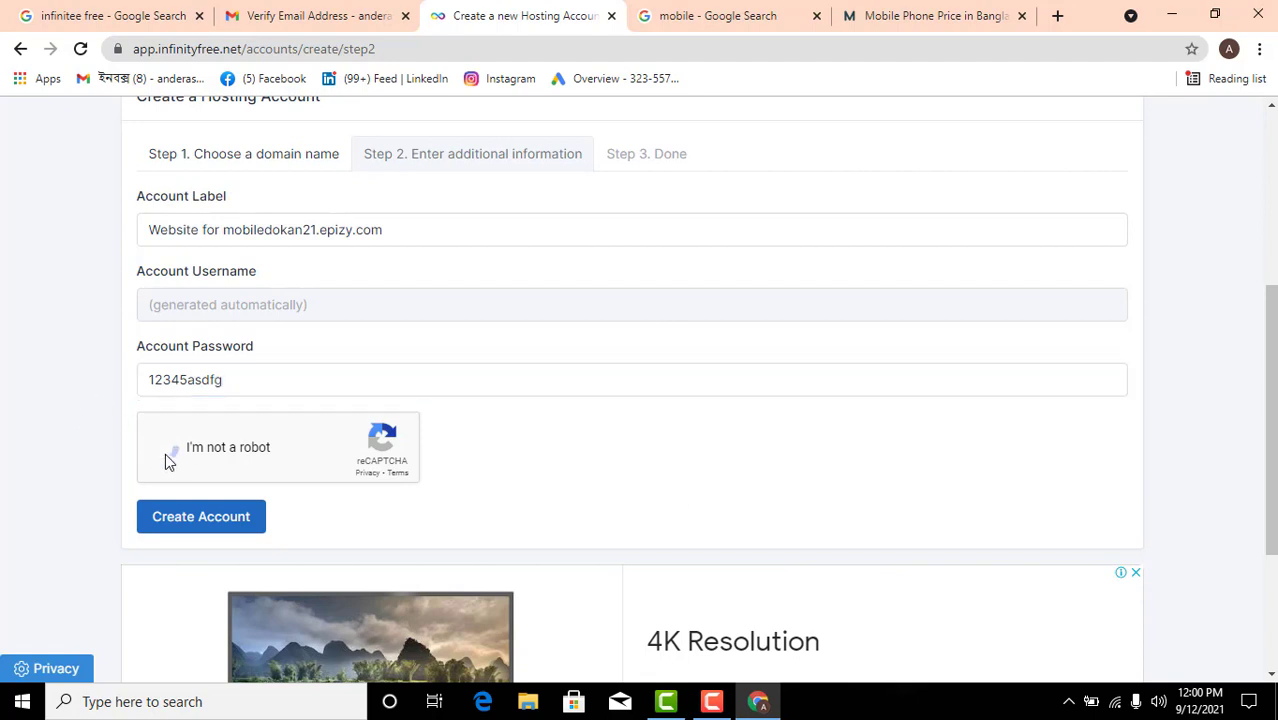
click(326, 384)
click(318, 488)
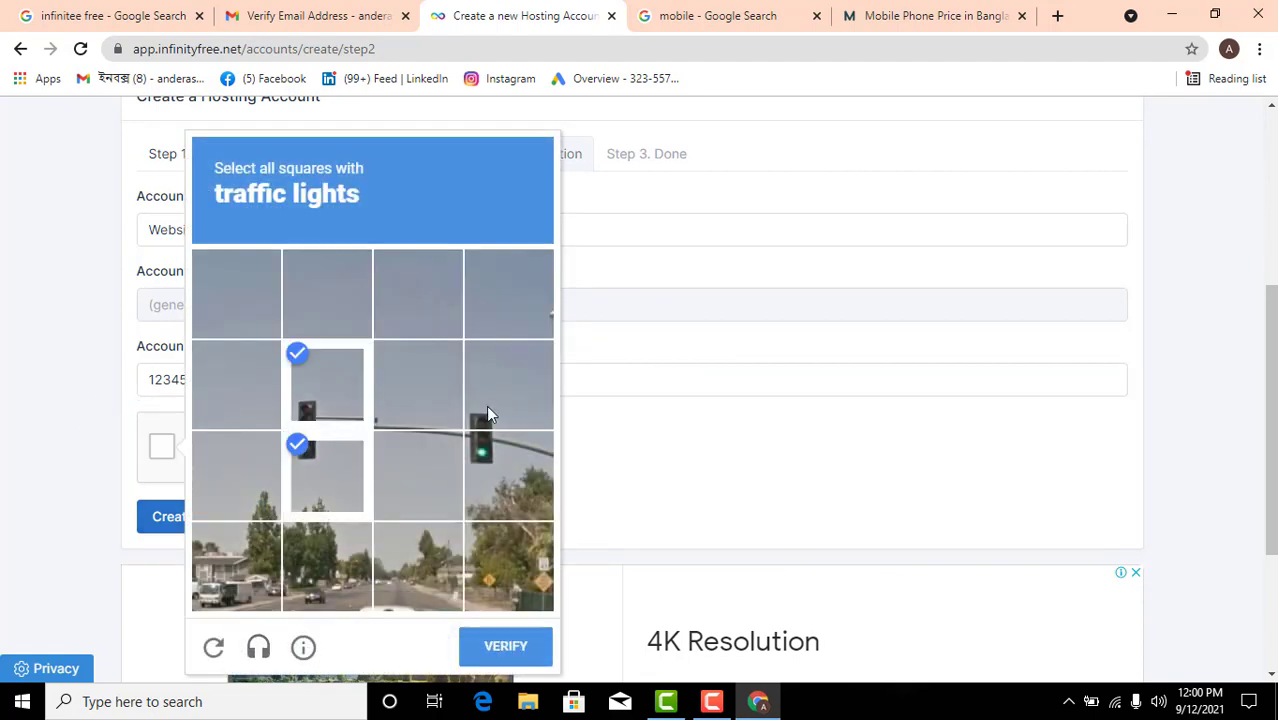
click(488, 407)
click(504, 479)
click(525, 650)
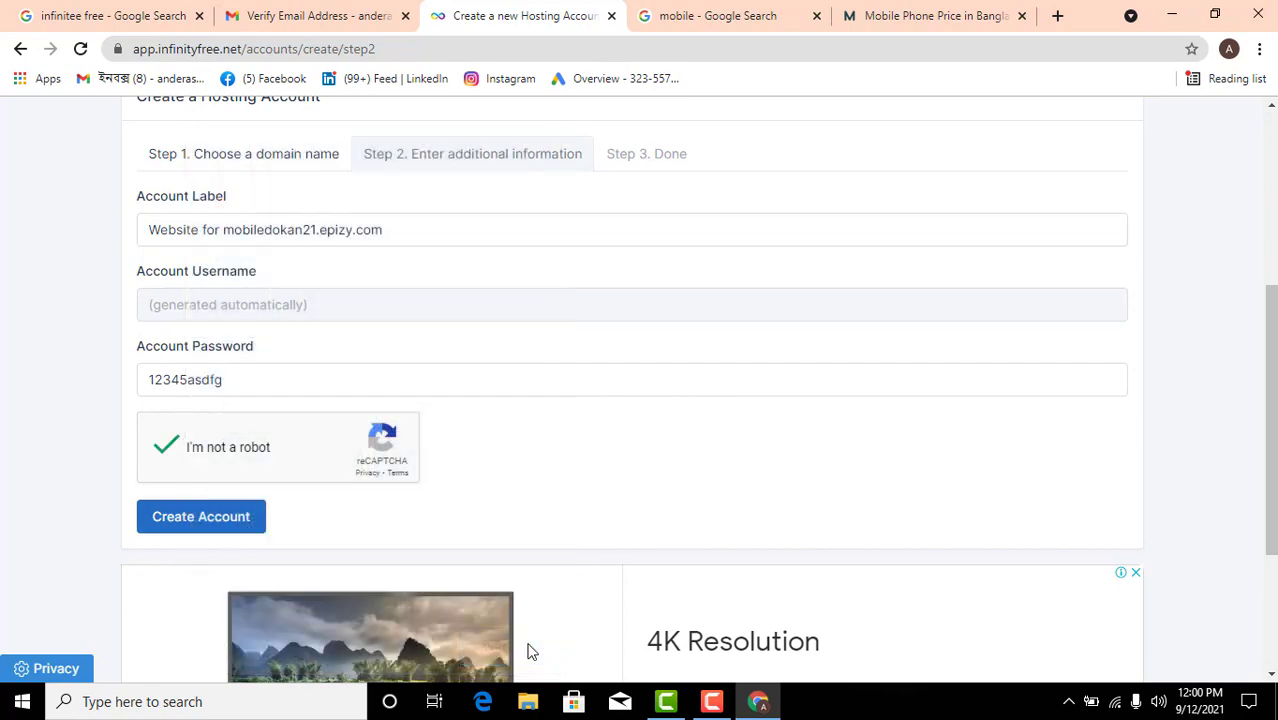
scroll(222, 533, up, 1)
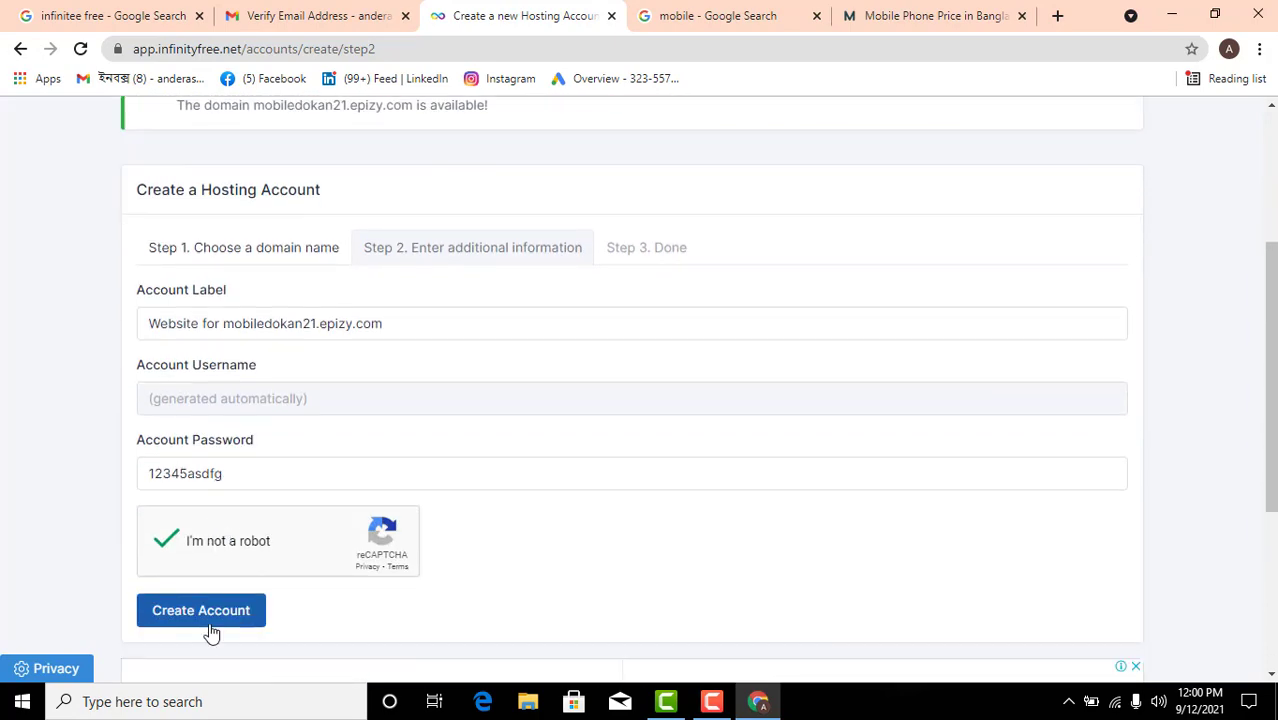
click(227, 614)
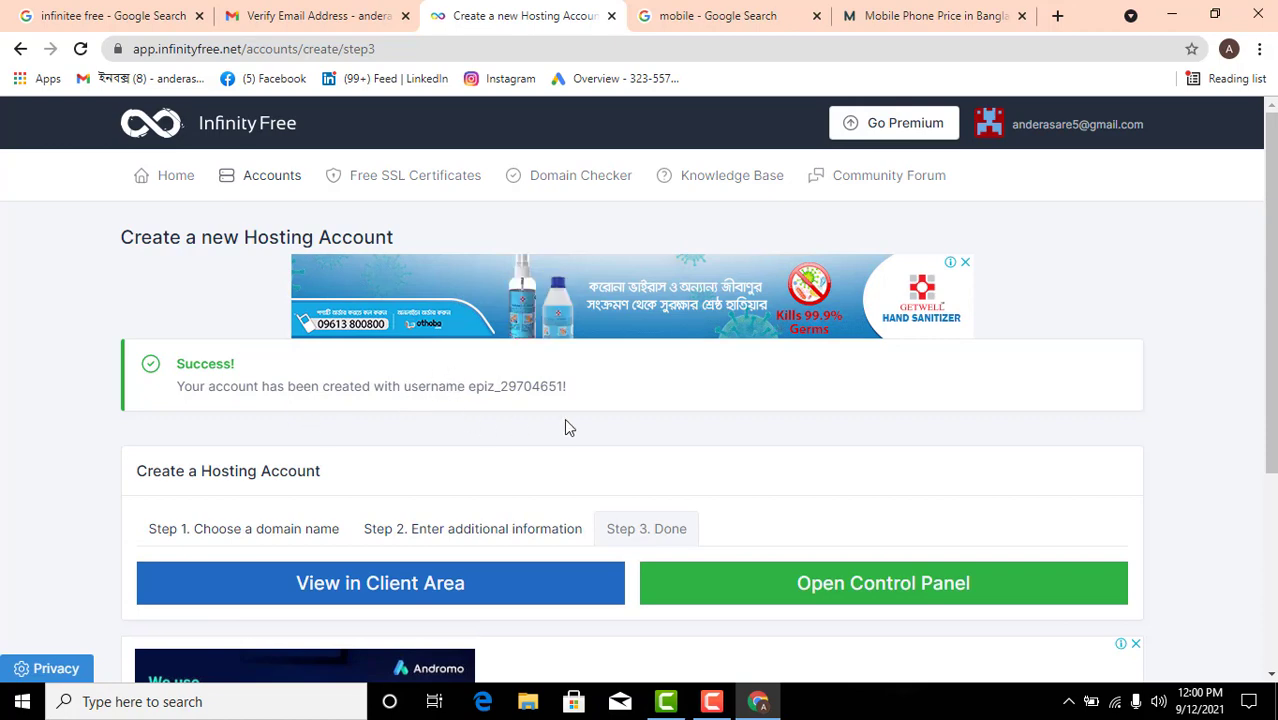
Open the control panel for mobiledokan21.epizy.com from the success page.
scroll(642, 422, down, 1)
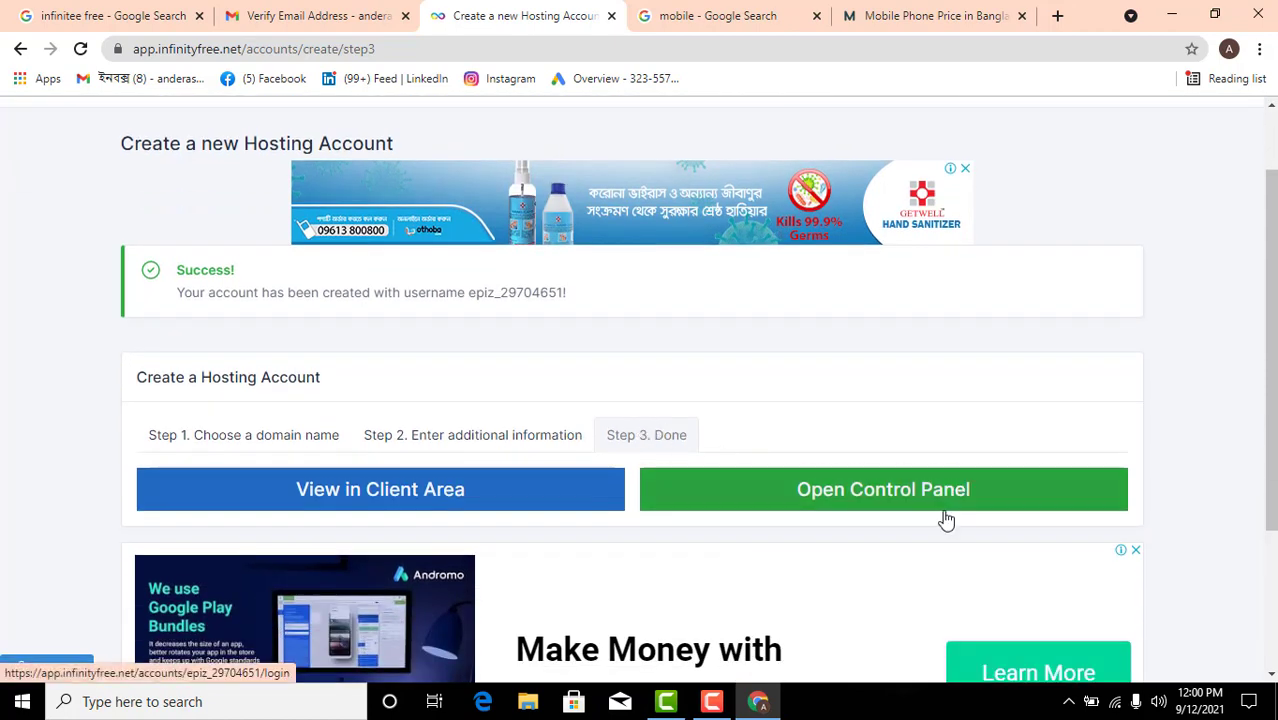
click(860, 494)
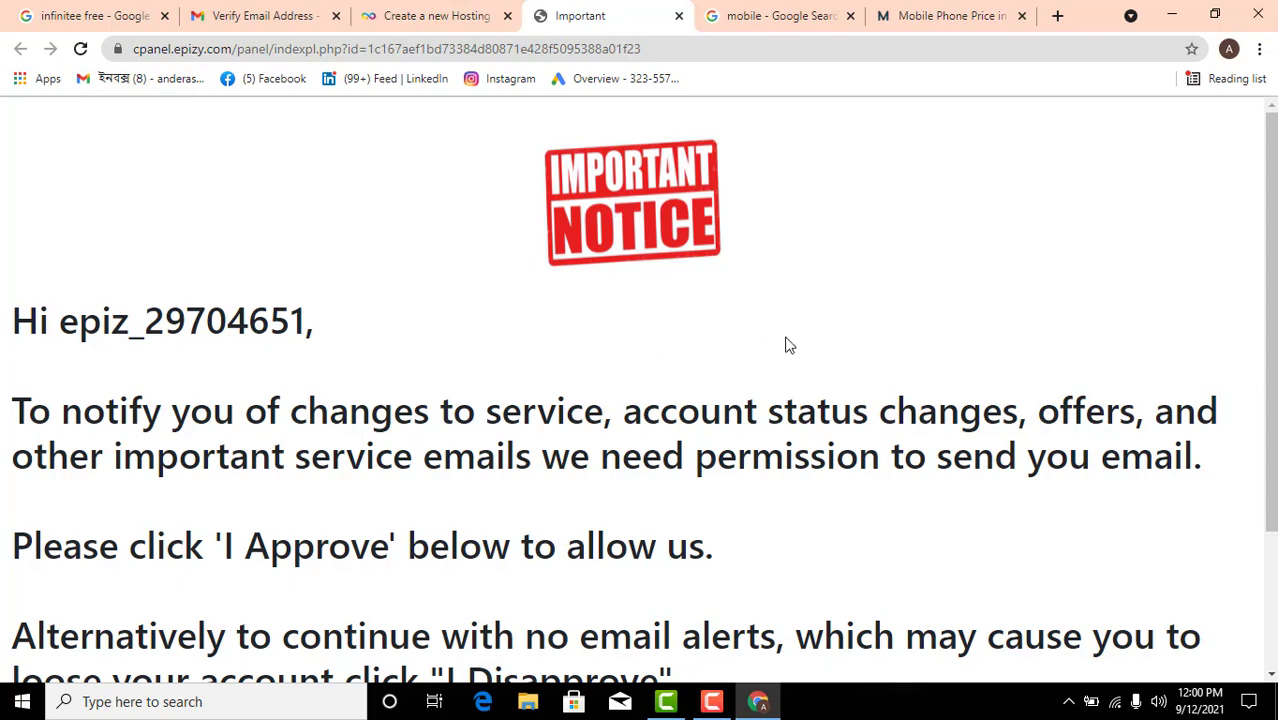
Approve the notice allowing InfinityFree to send service emails.
scroll(787, 343, down, 2)
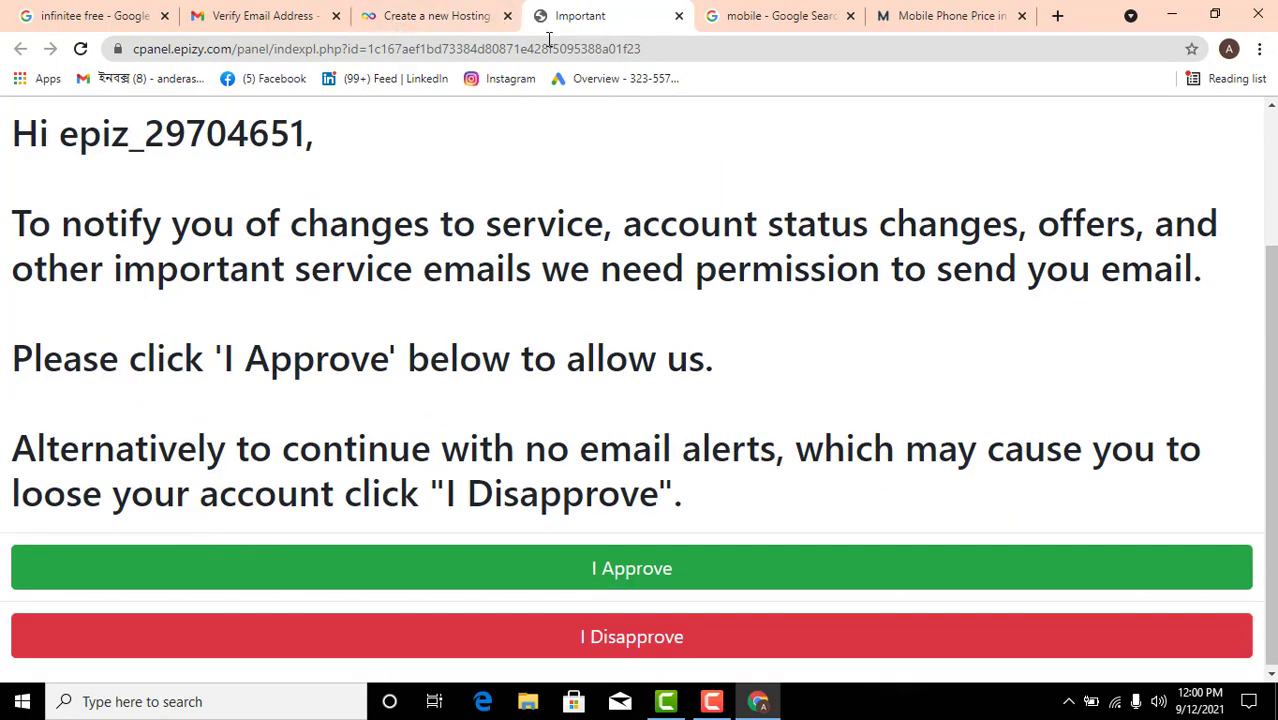
click(656, 575)
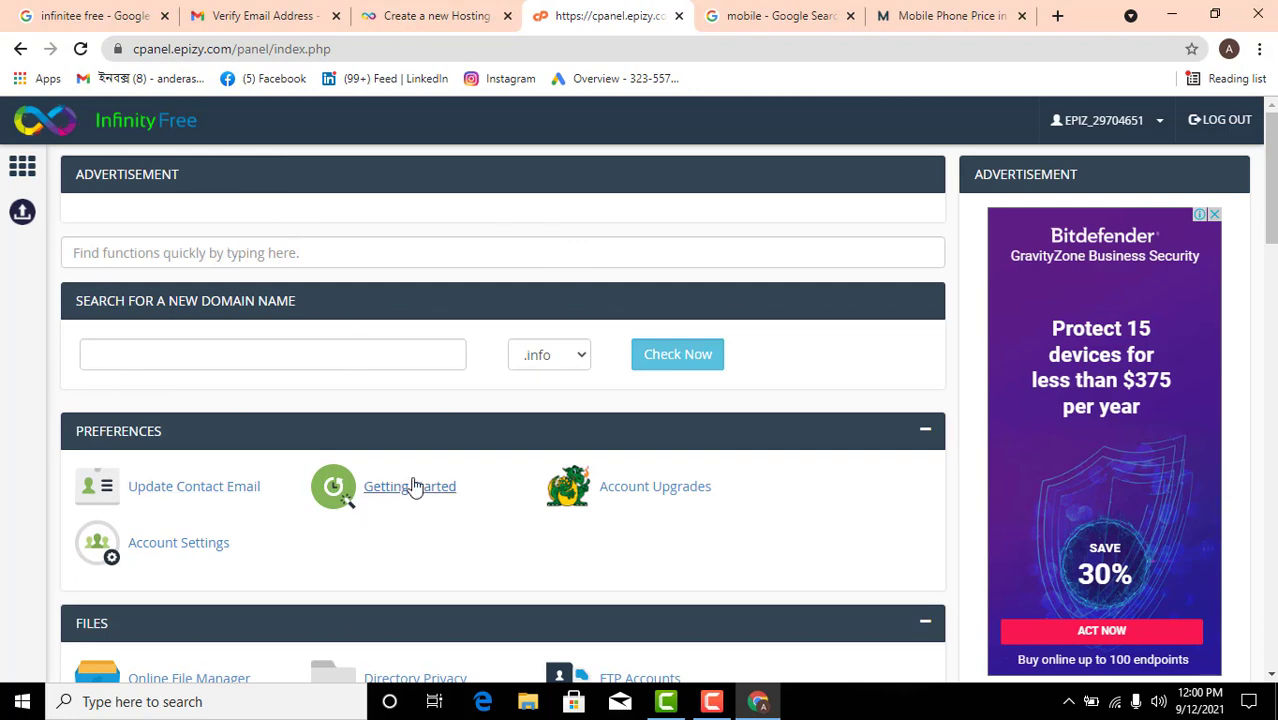
Launch Softaculous Apps Installer from the control panel's Software section.
scroll(344, 400, down, 1)
middle_click(351, 436)
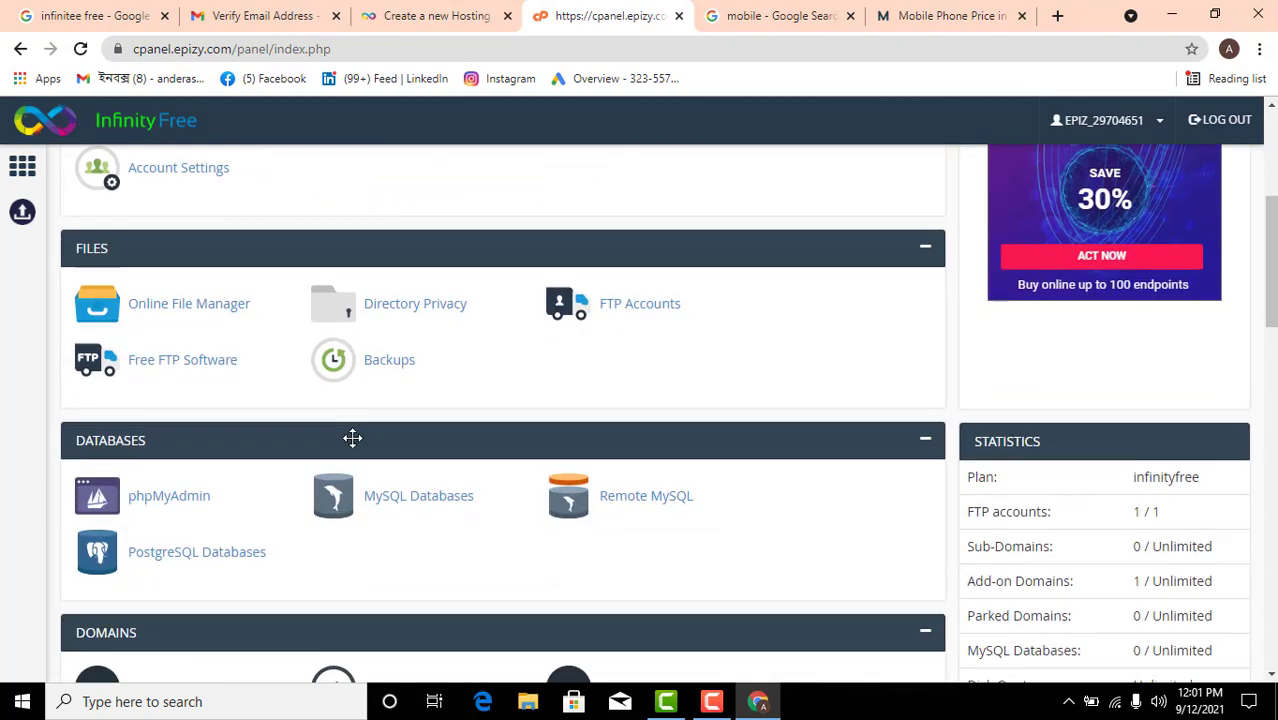
scroll(352, 438, down, 6)
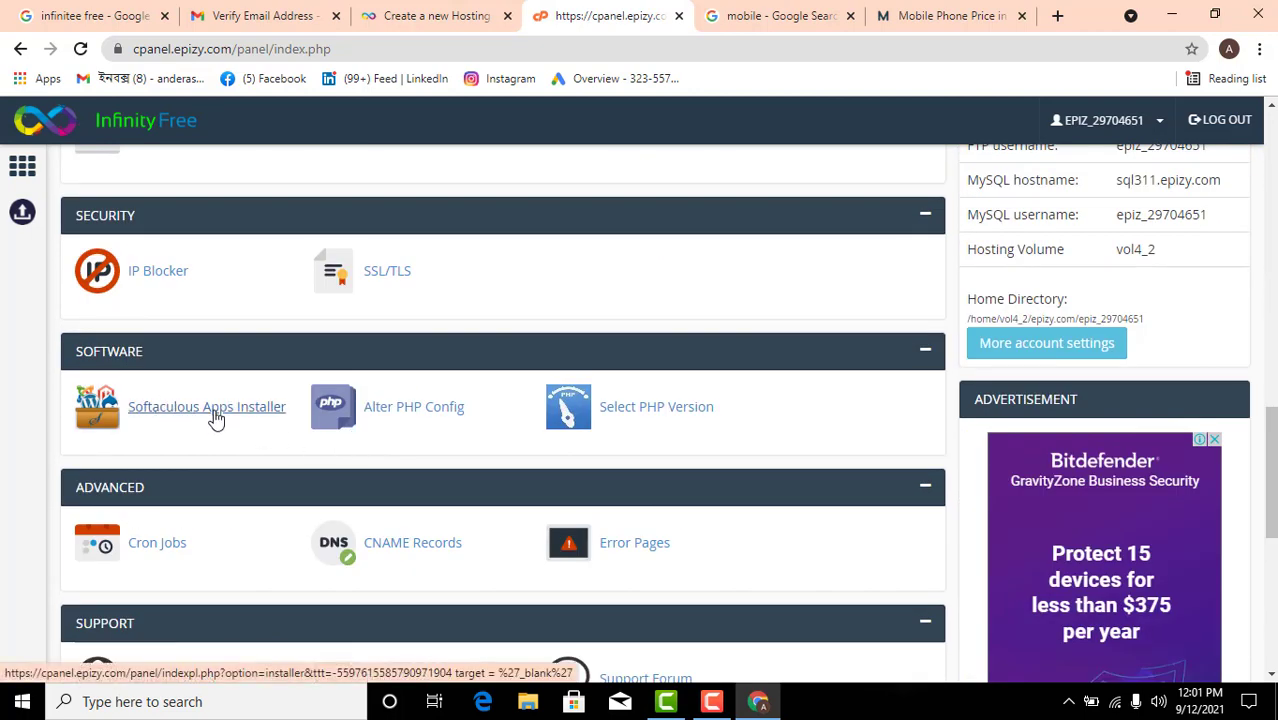
click(214, 418)
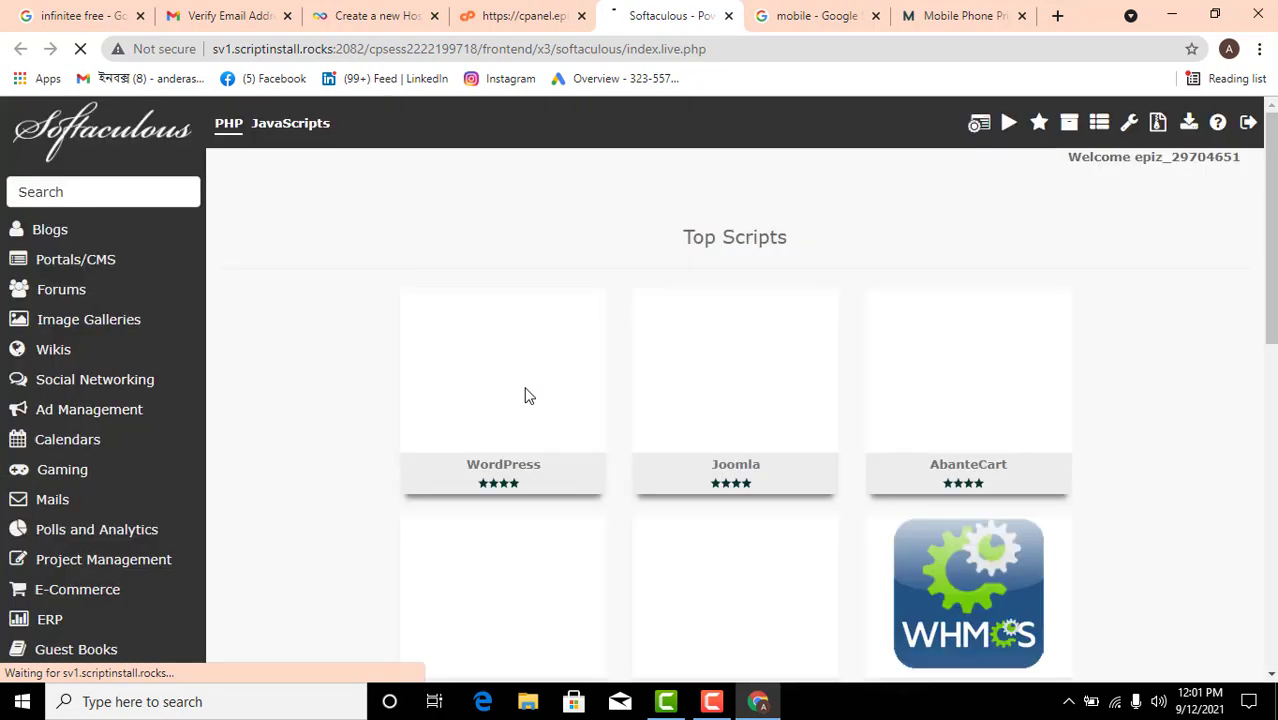
Start a WordPress install with version 5.8.1 on the mobiledokan21.epizy.com domain.
mouse_move(531, 388)
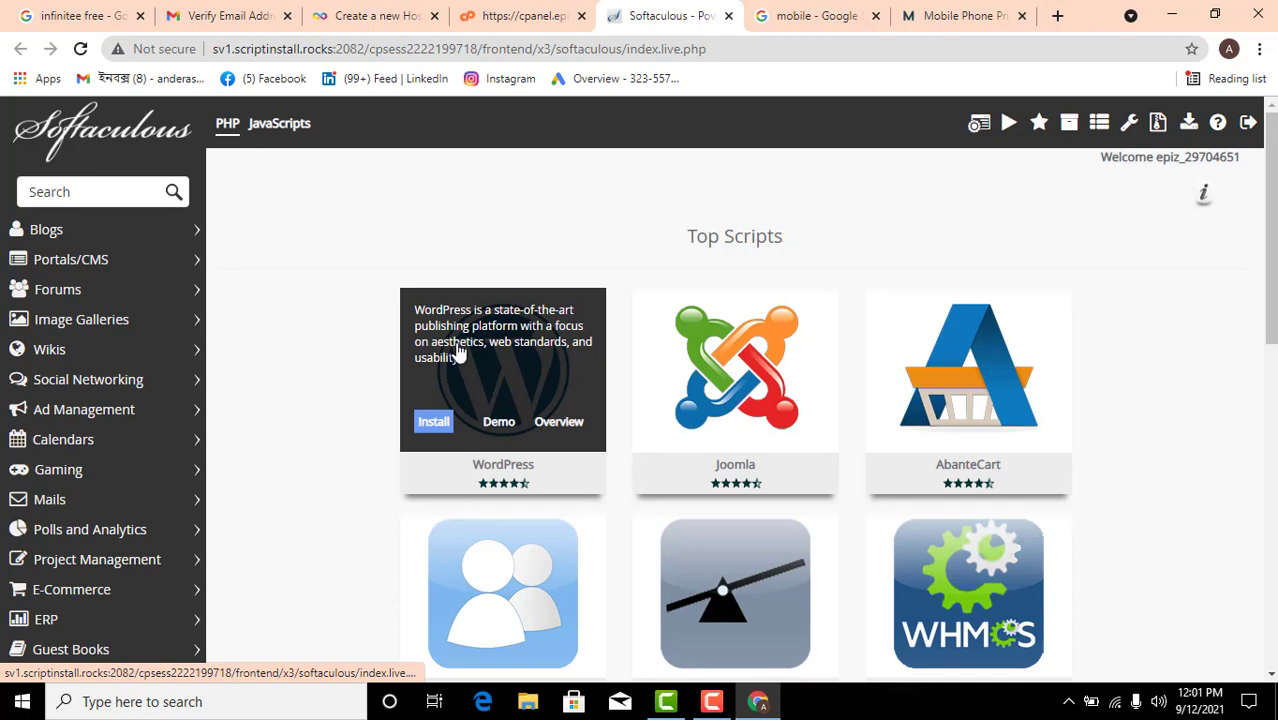
click(434, 423)
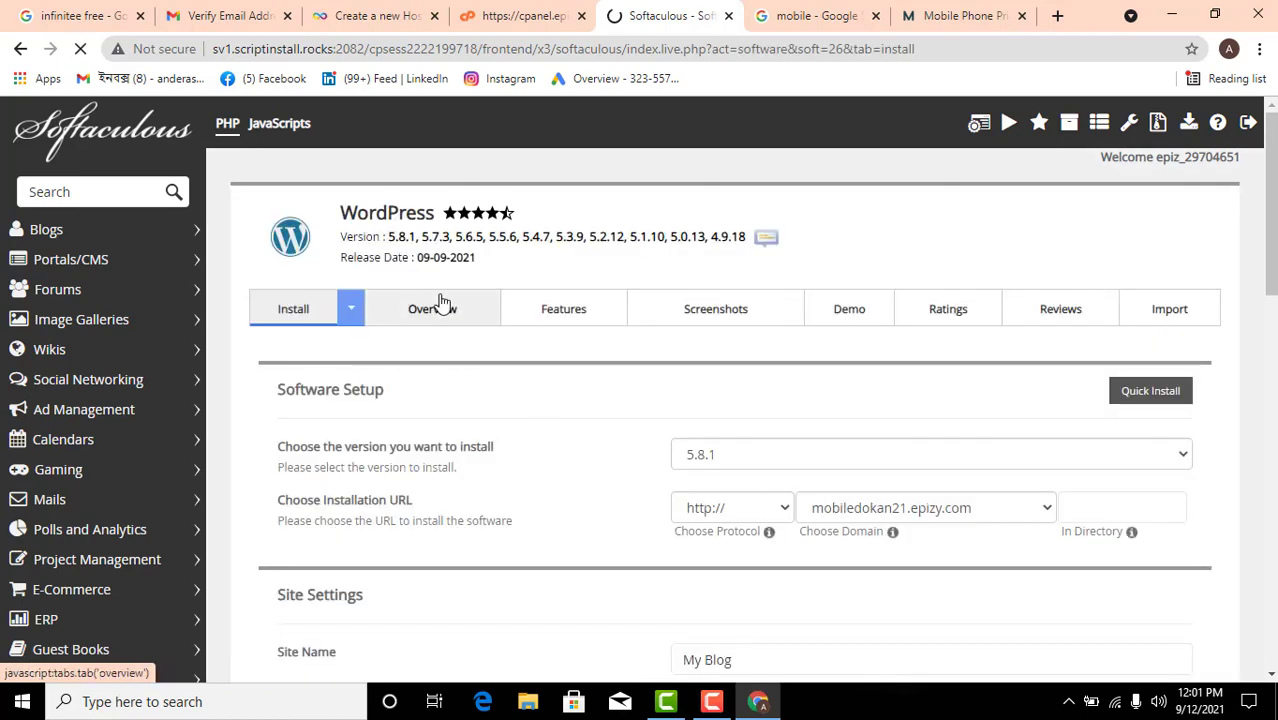
scroll(836, 377, down, 1)
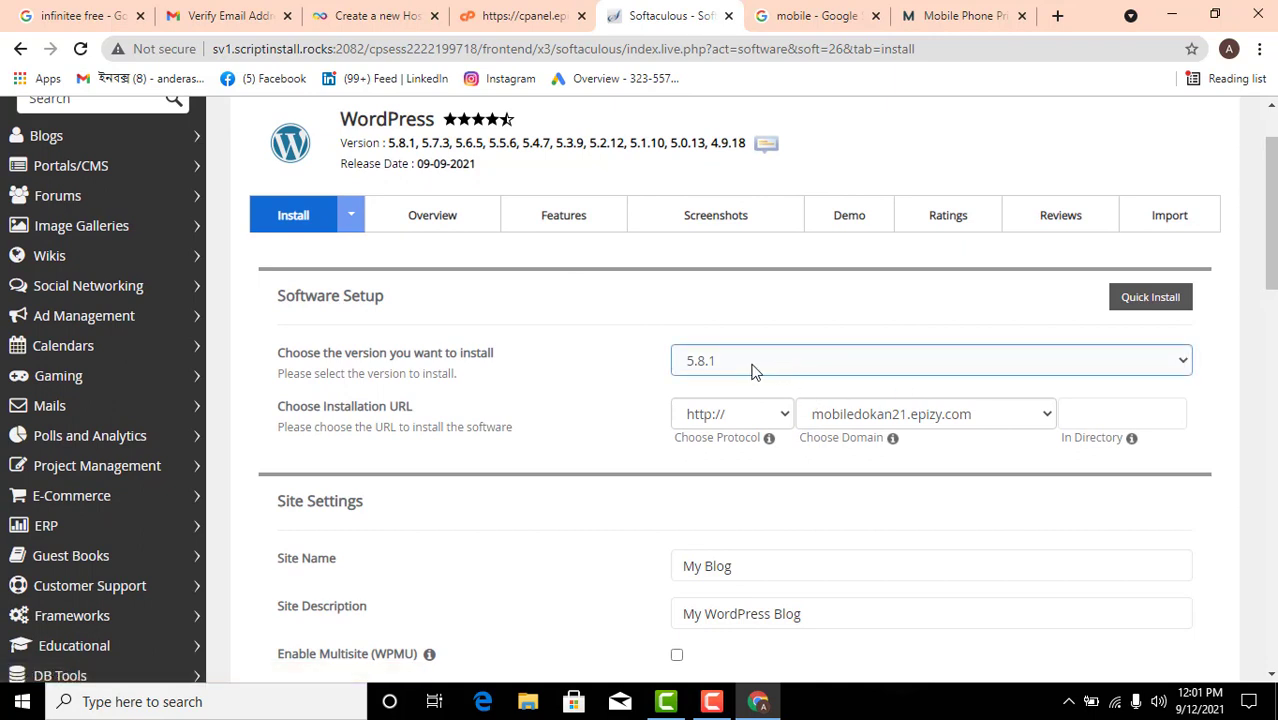
click(819, 364)
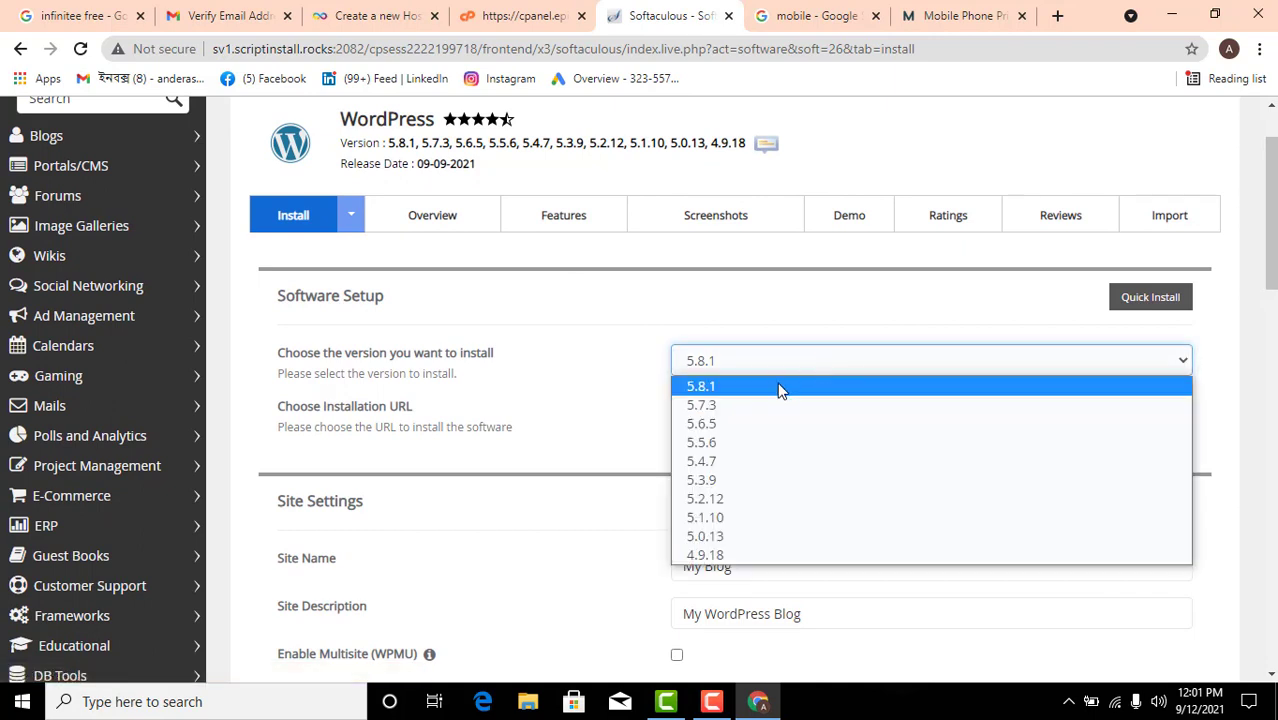
click(780, 390)
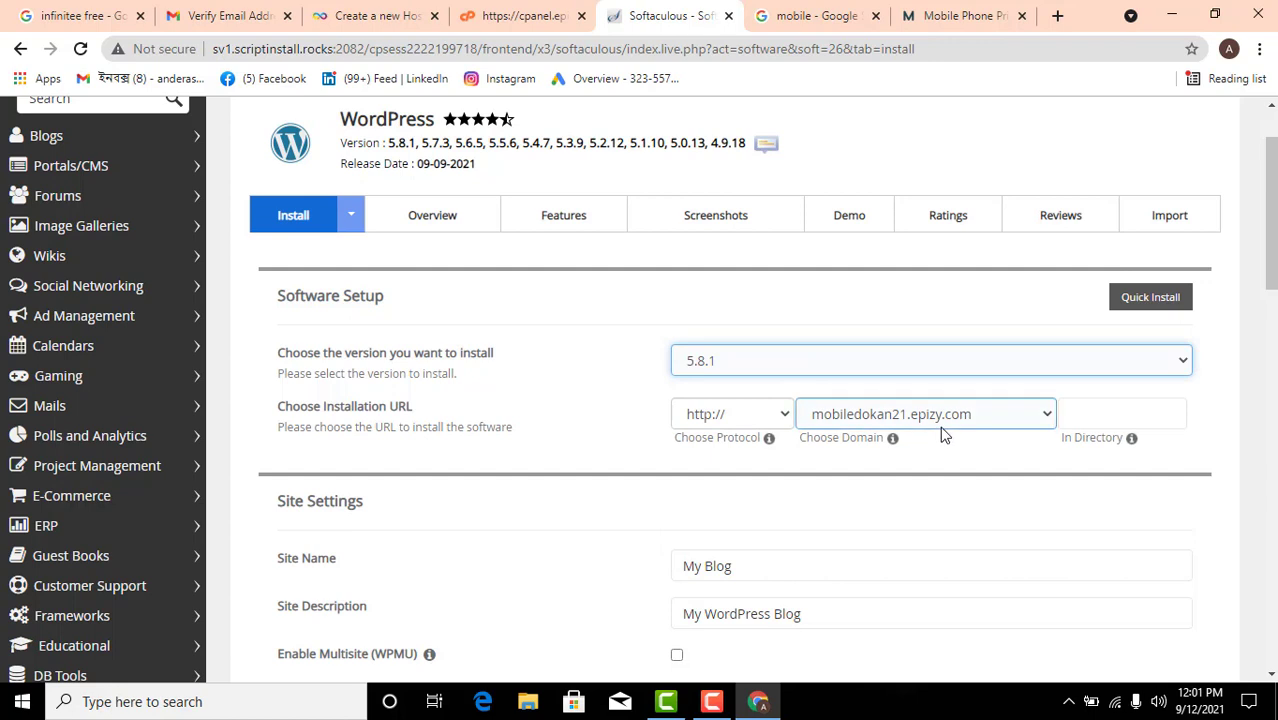
scroll(940, 435, down, 1)
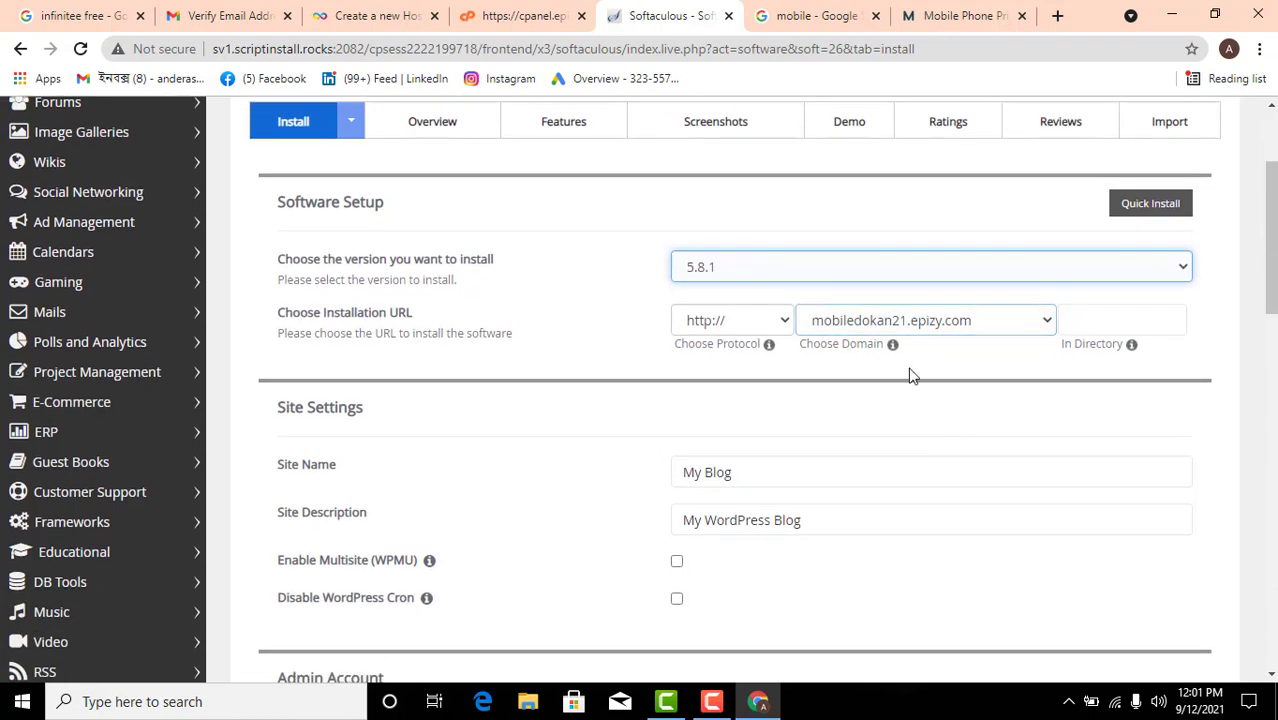
click(824, 321)
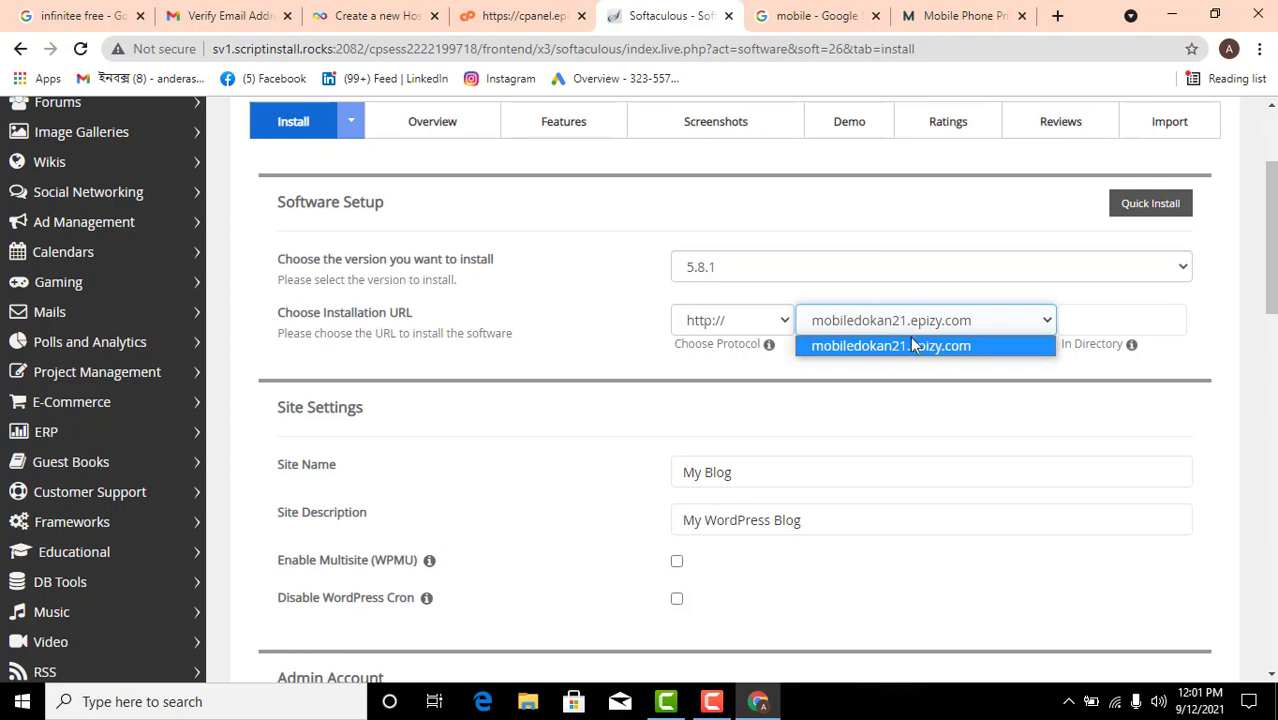
Enter admin as the admin username and replace the admin password with a custom one.
scroll(810, 440, down, 3)
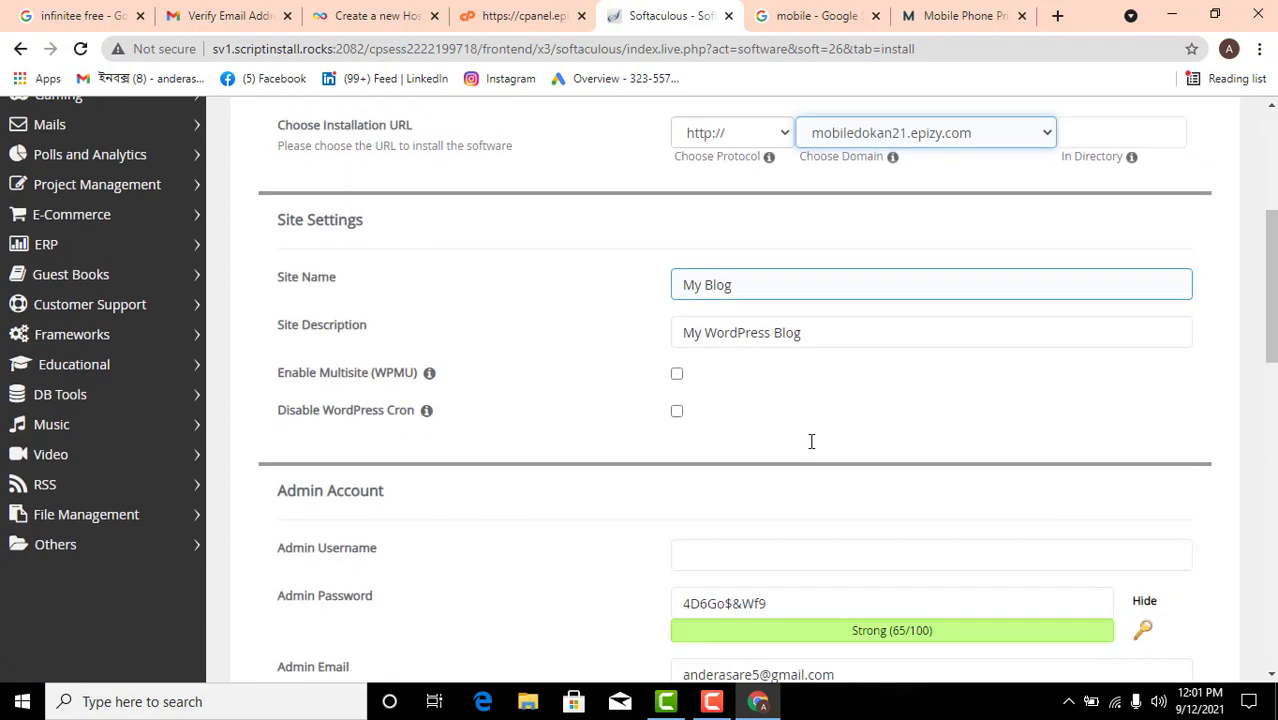
click(745, 459)
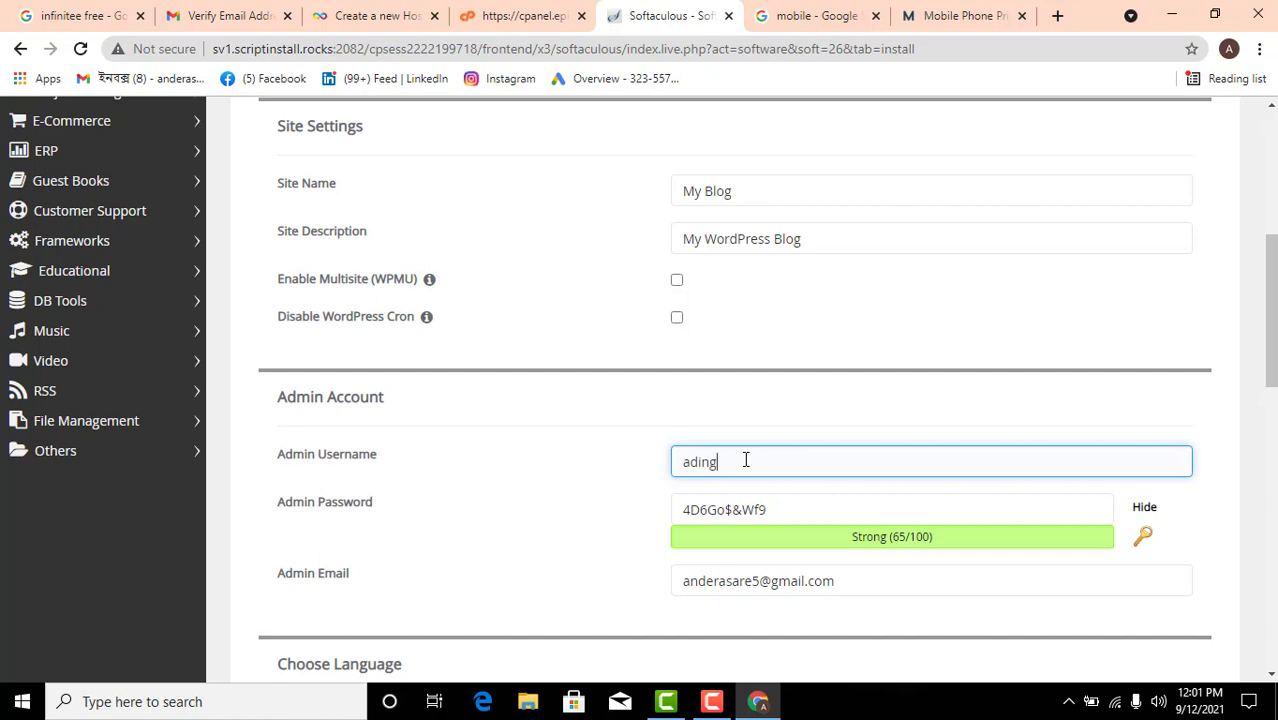
key(BackSpace)
key(BackSpace)
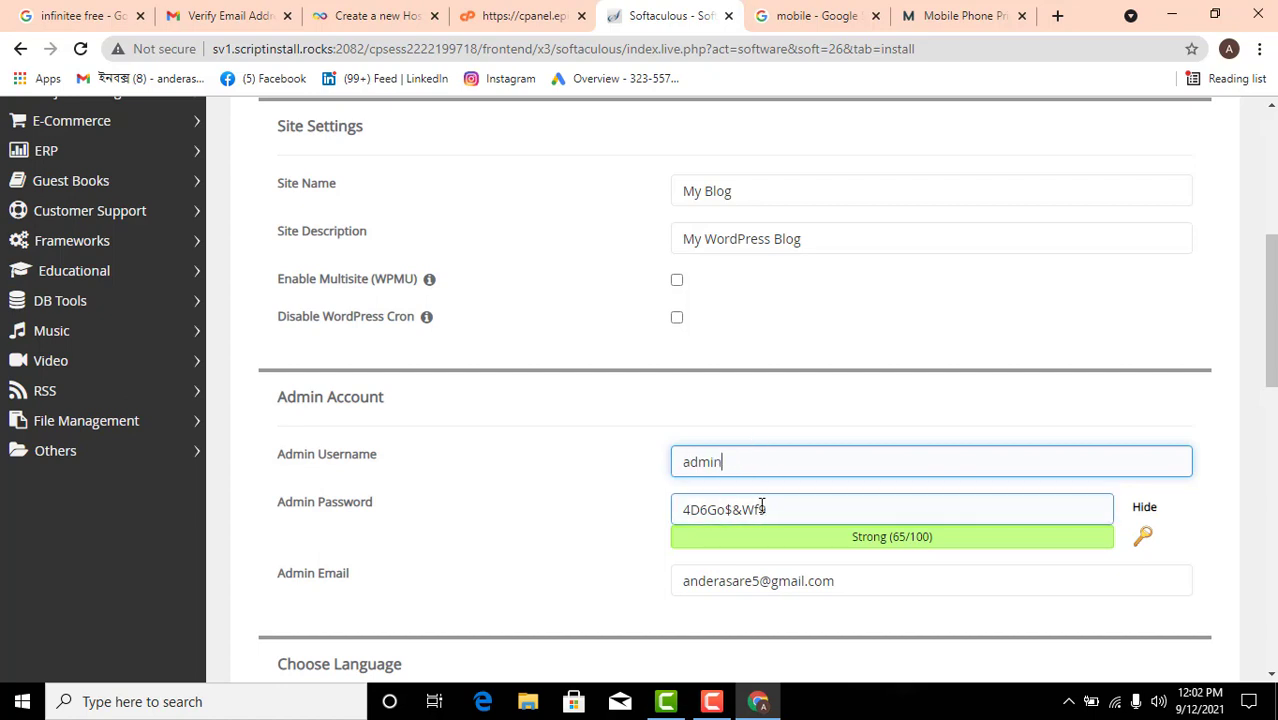
key(Tab)
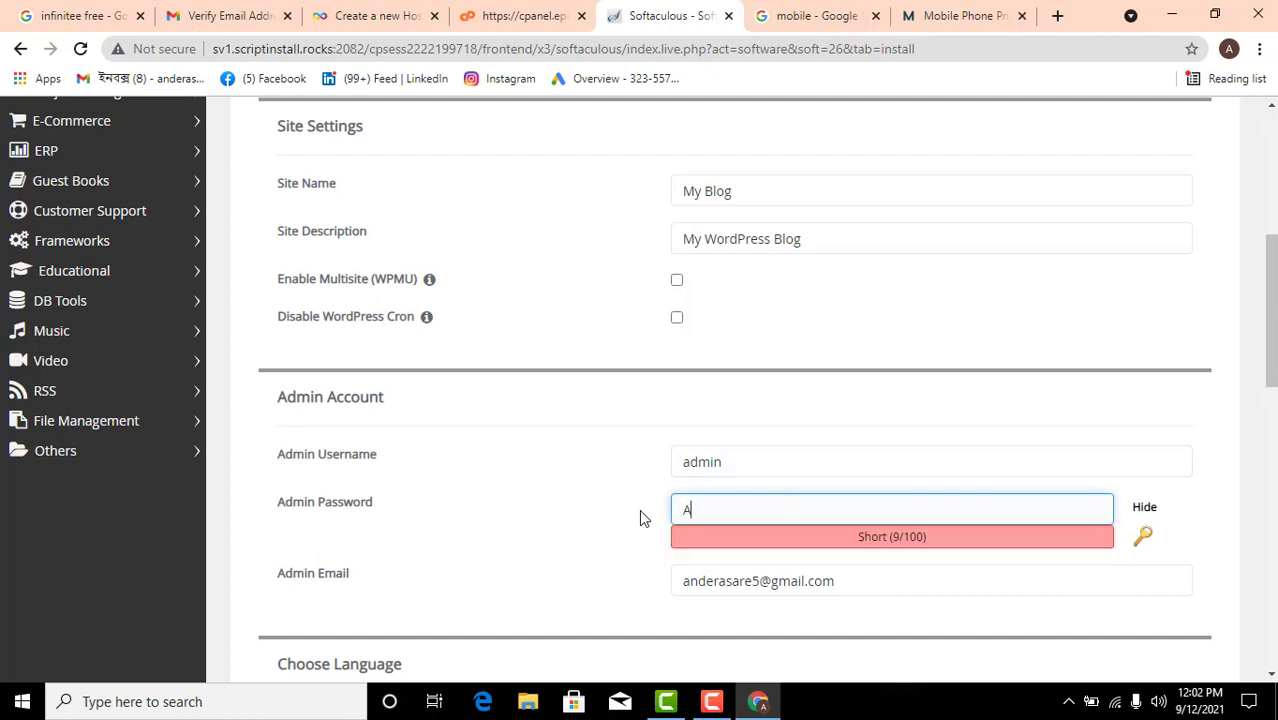
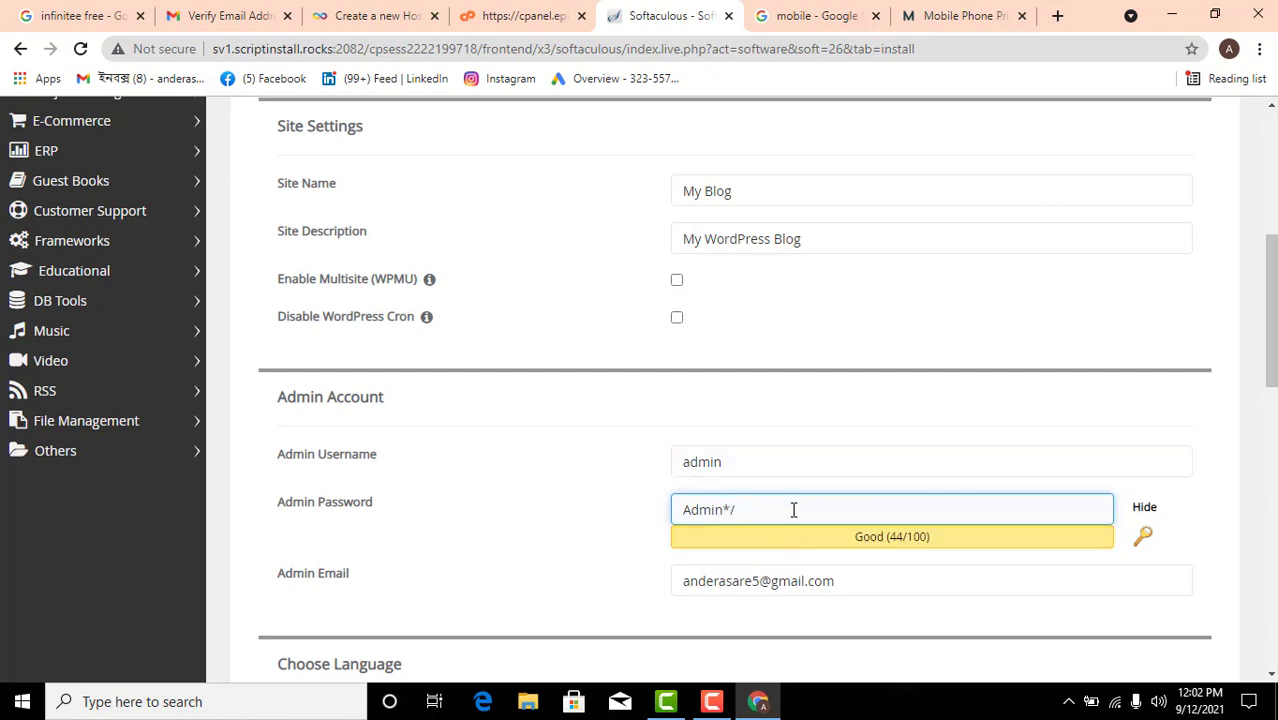
click(735, 463)
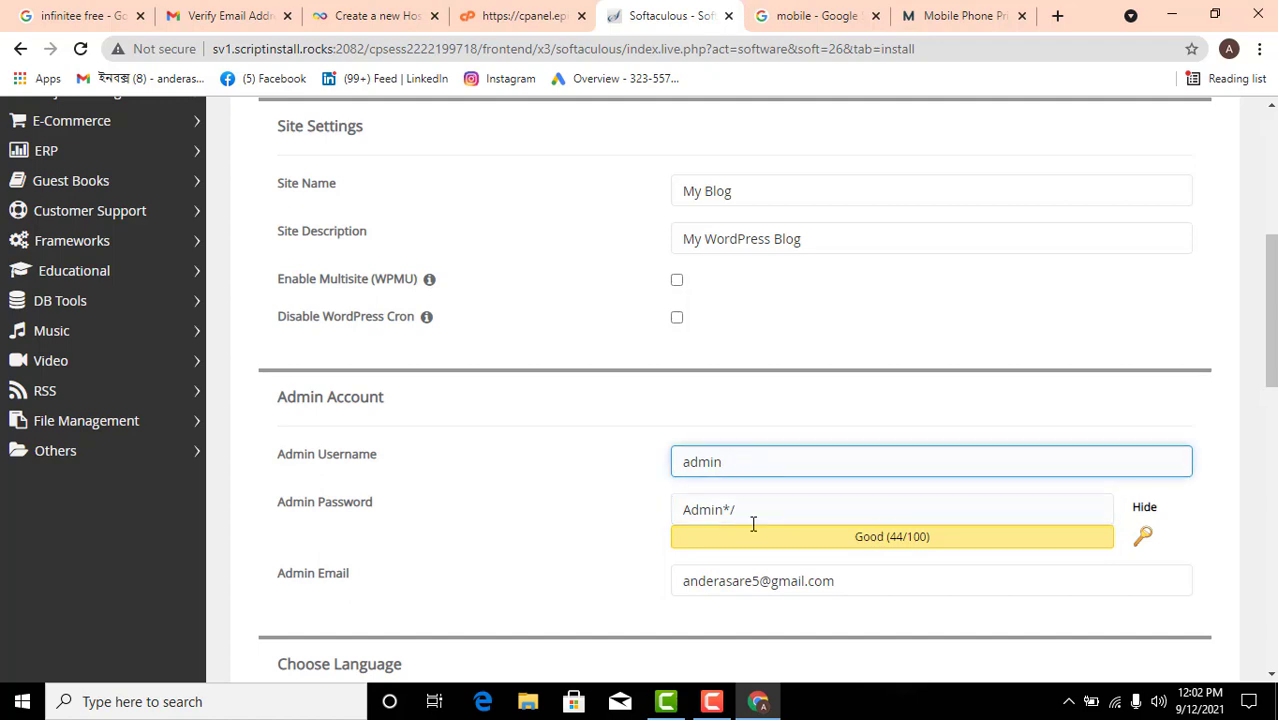
click(750, 510)
drag(752, 511, 650, 521)
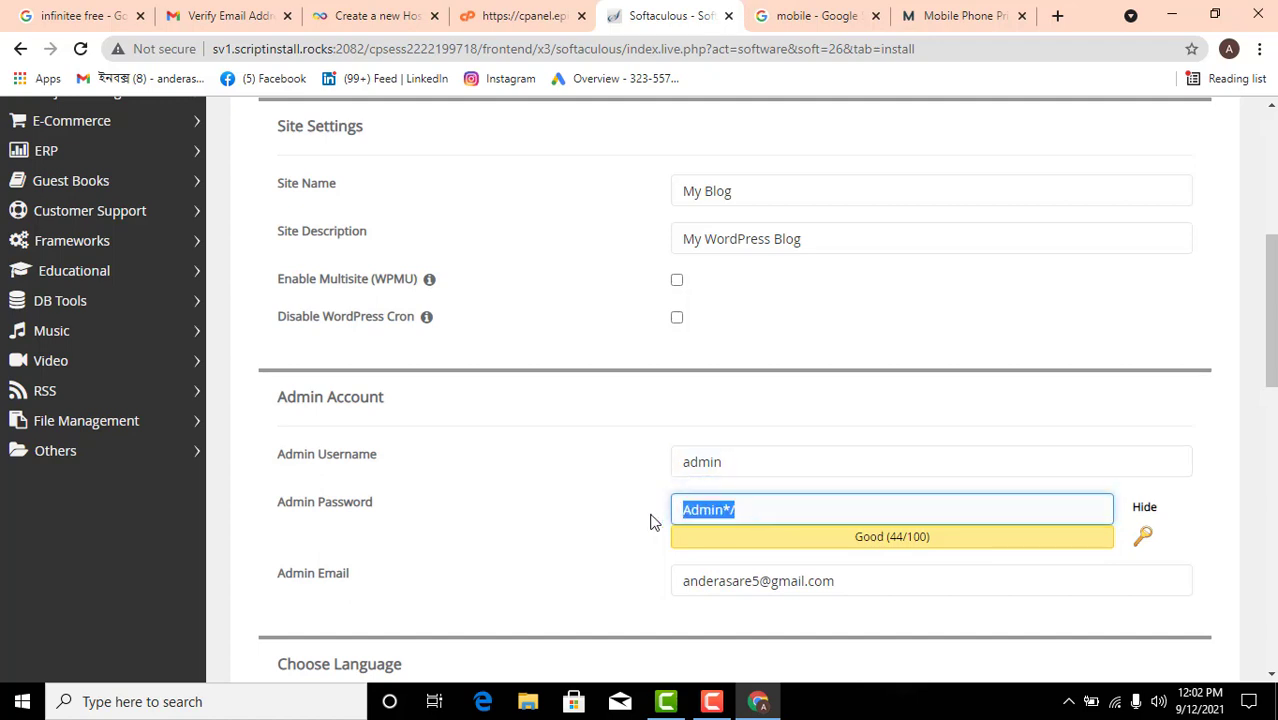
Select the CorporateZ-Ex theme for the new WordPress site.
scroll(735, 492, down, 6)
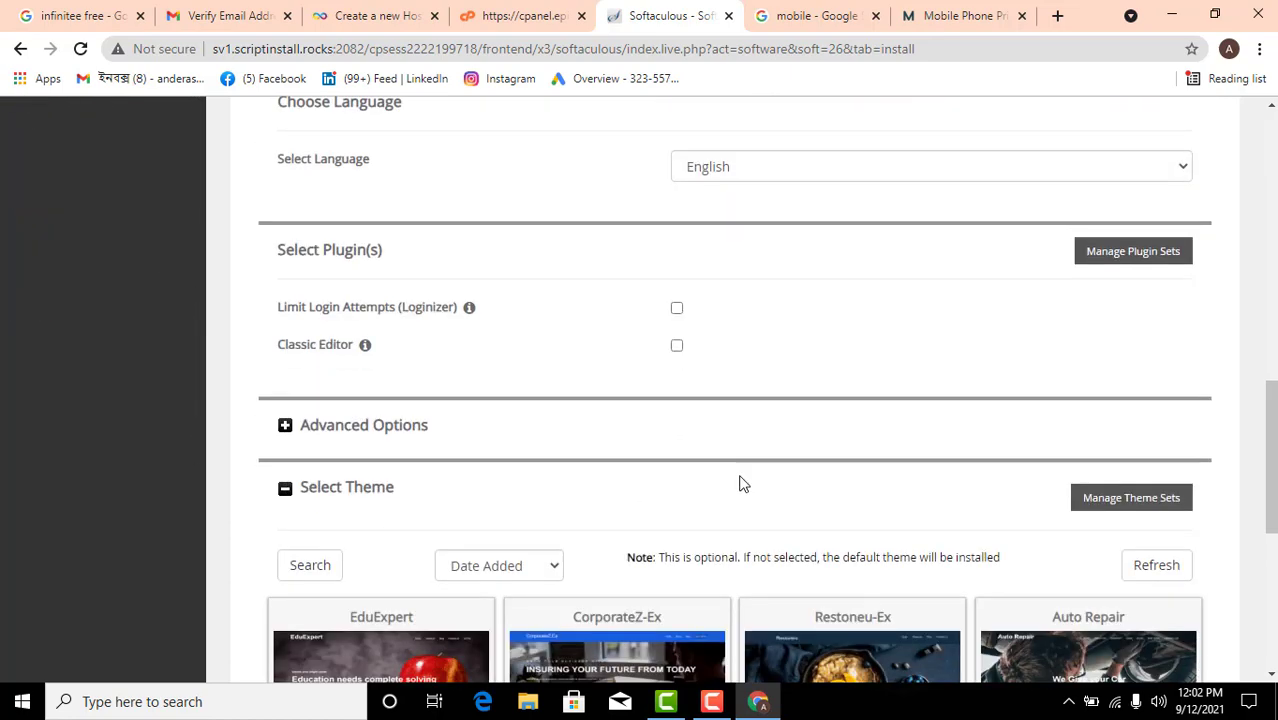
scroll(742, 485, up, 4)
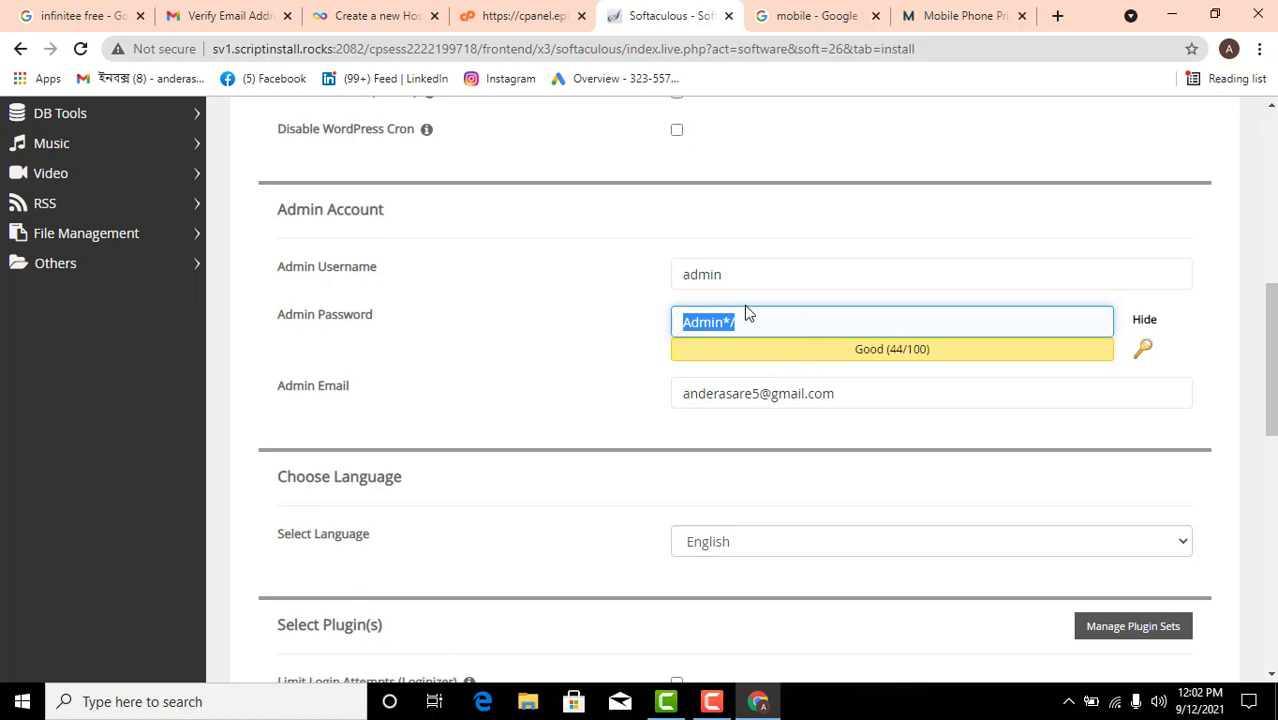
scroll(762, 349, down, 5)
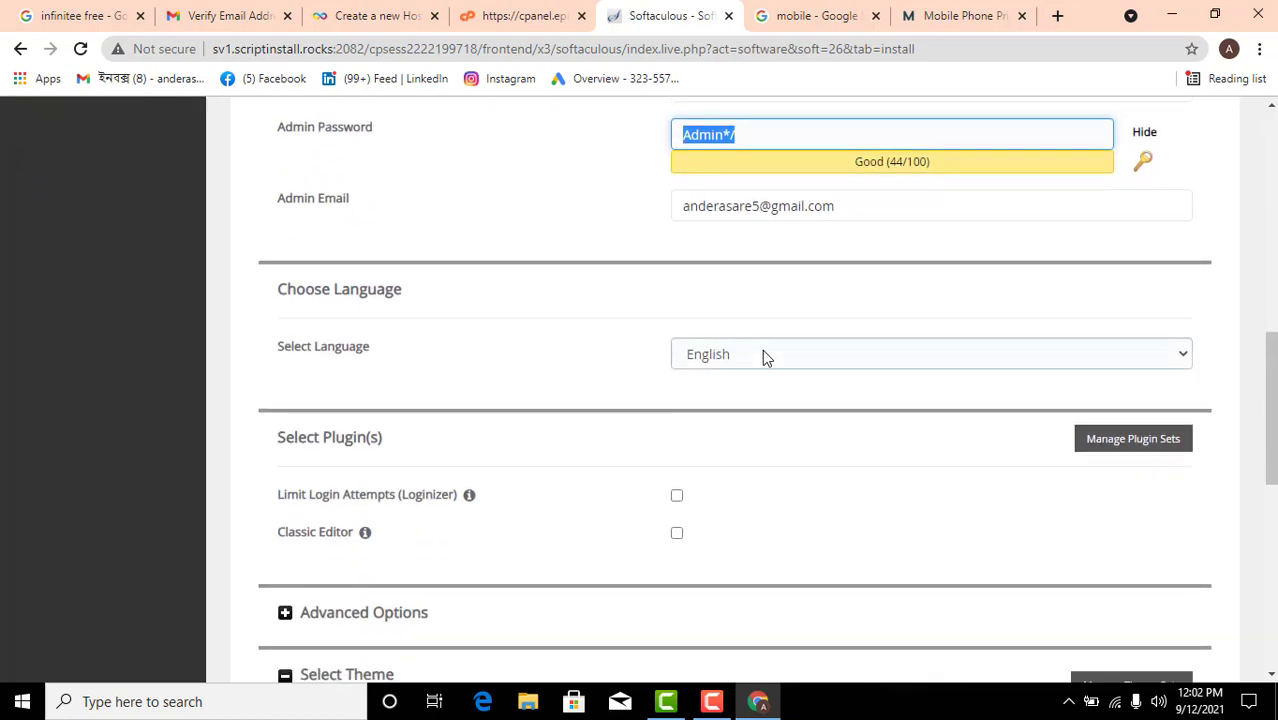
scroll(762, 349, down, 2)
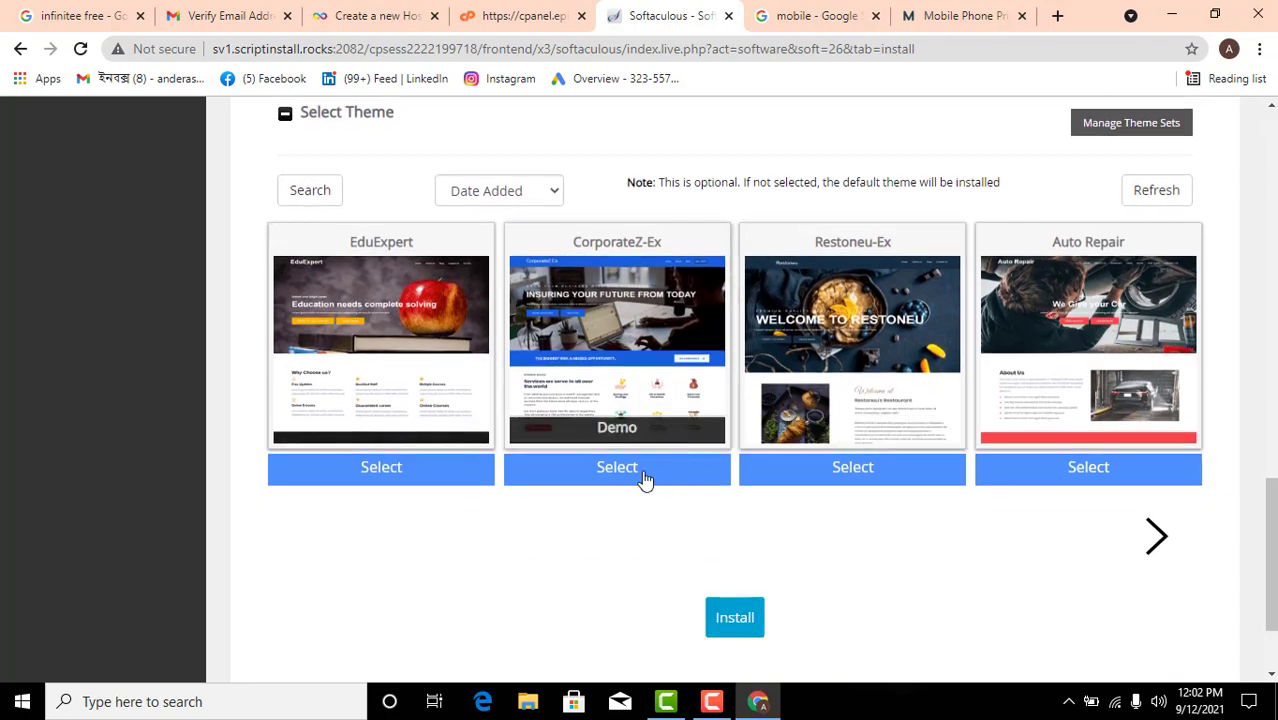
click(645, 470)
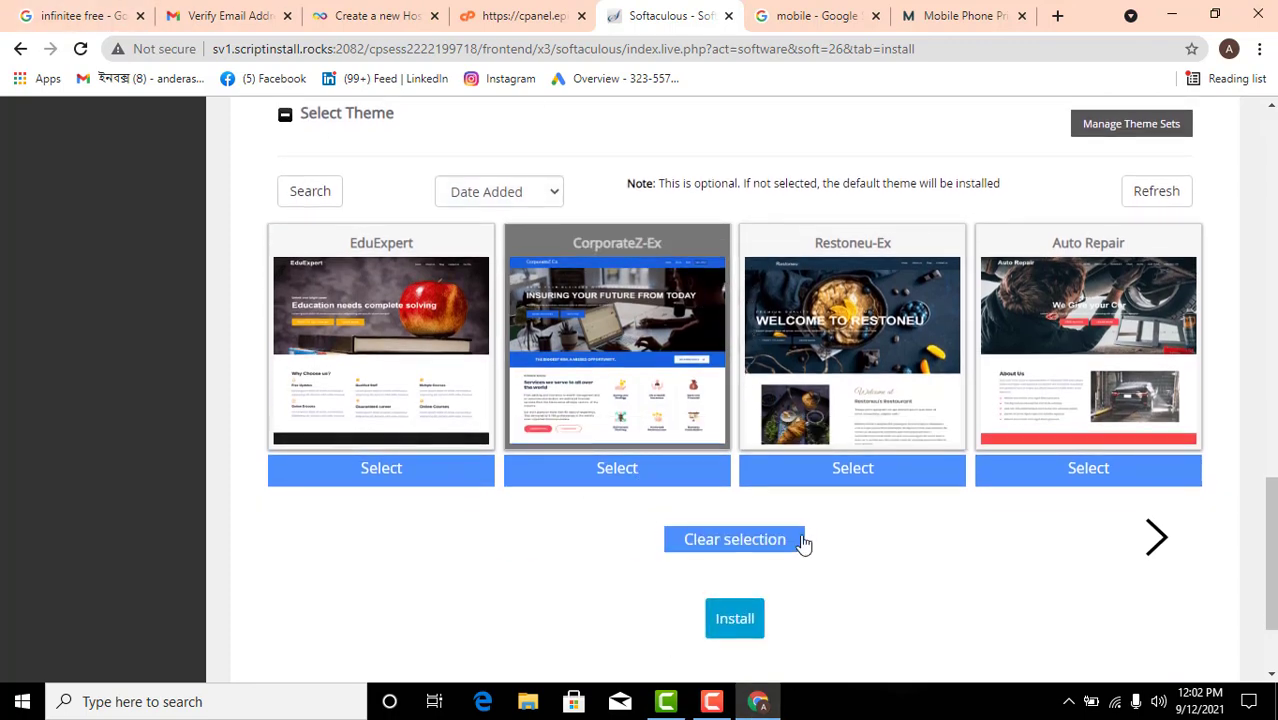
Run the WordPress installation with the chosen settings.
scroll(741, 486, up, 8)
scroll(740, 486, up, 2)
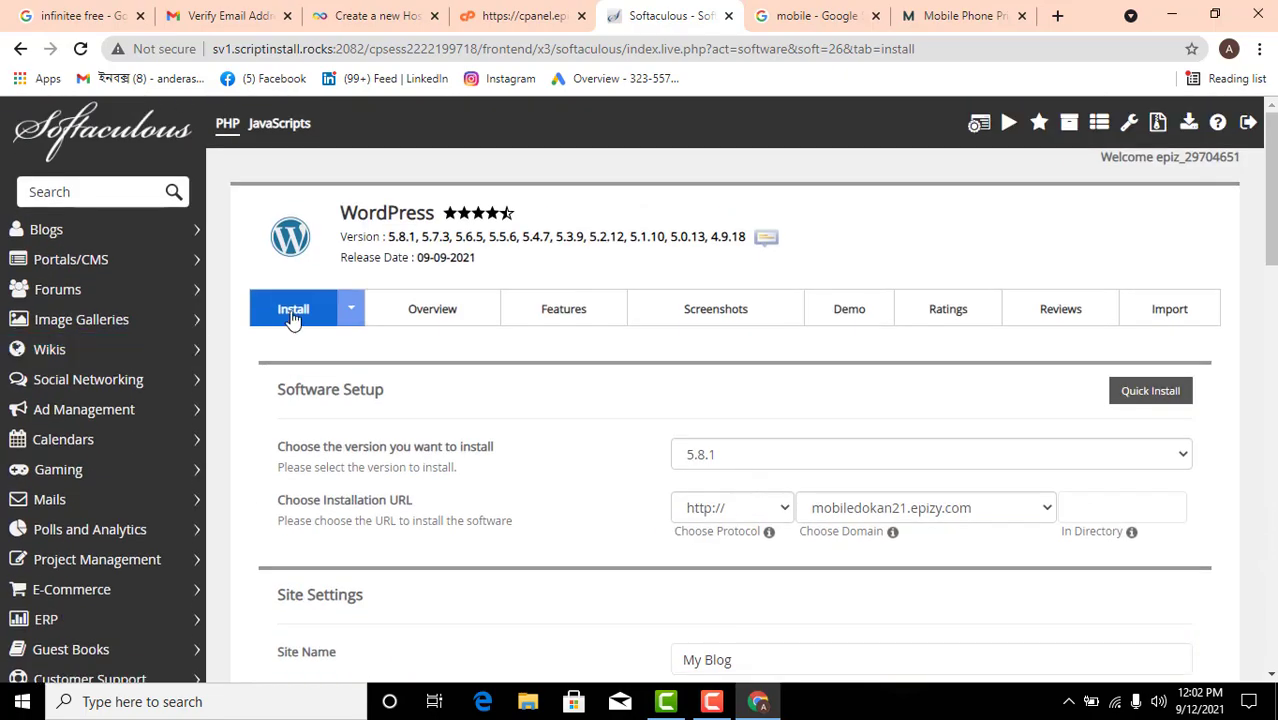
scroll(747, 551, down, 12)
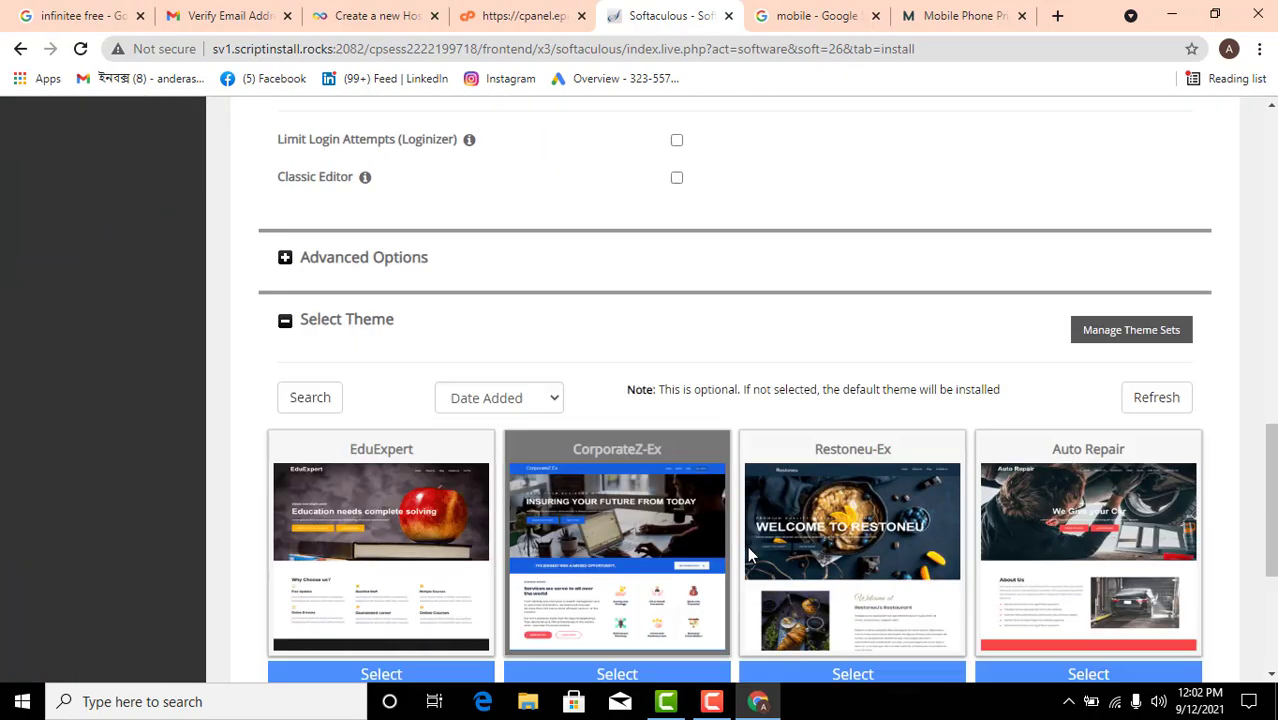
scroll(750, 556, up, 14)
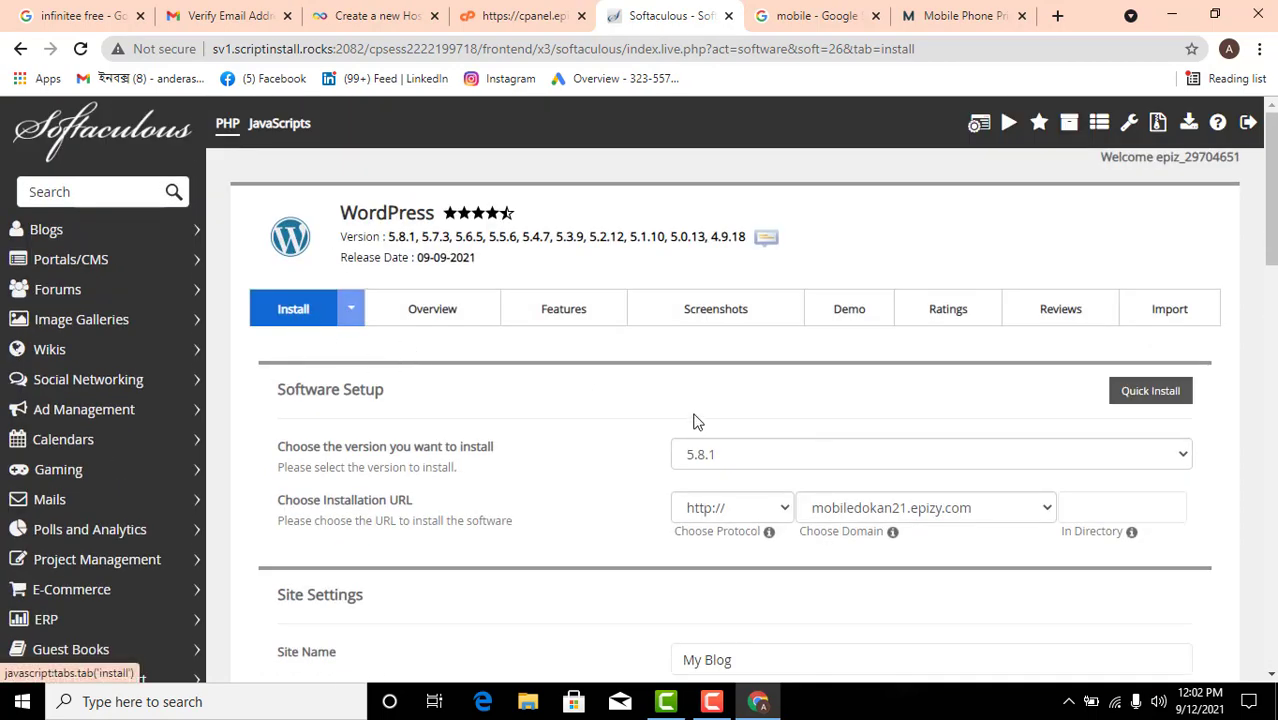
scroll(783, 499, down, 8)
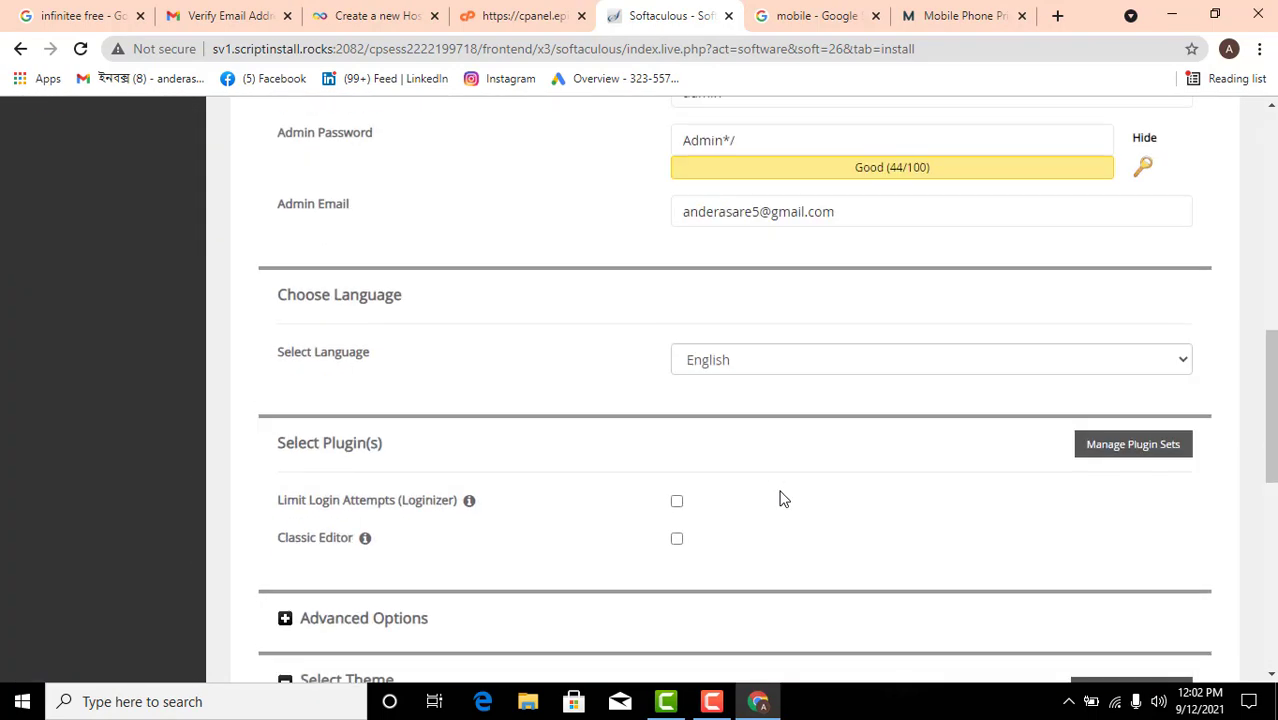
scroll(783, 499, up, 4)
scroll(785, 505, down, 10)
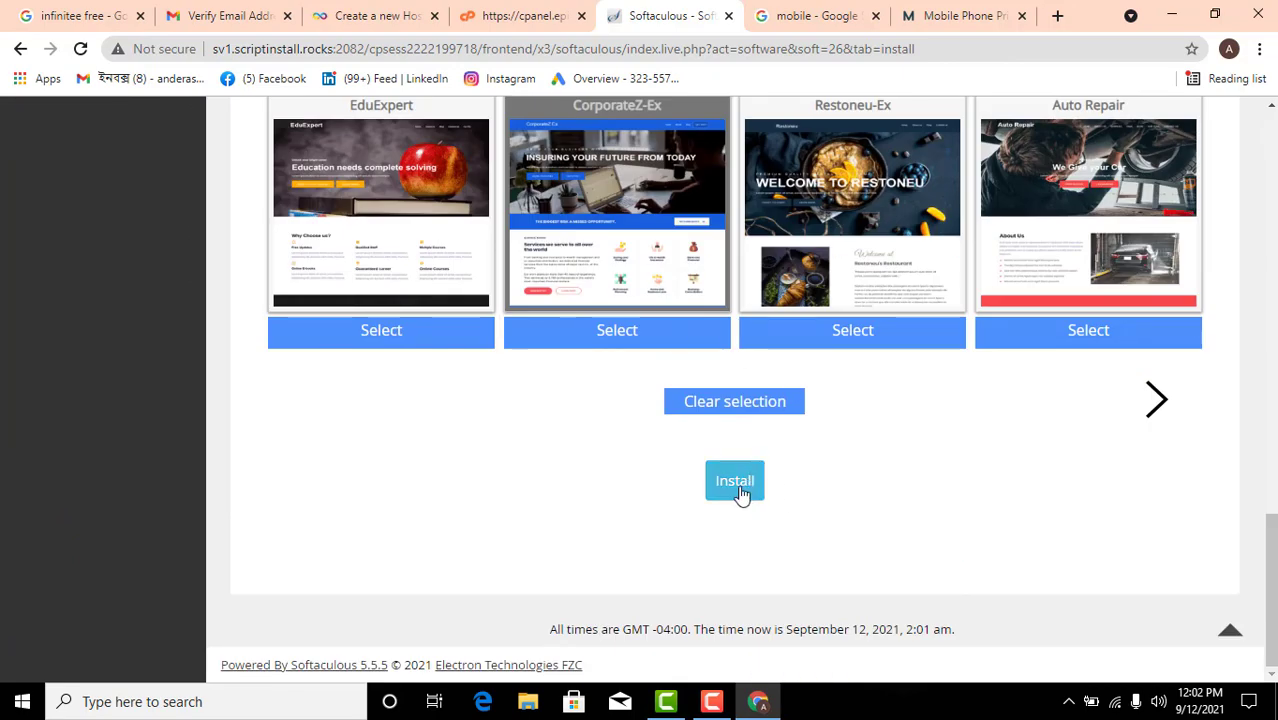
click(738, 484)
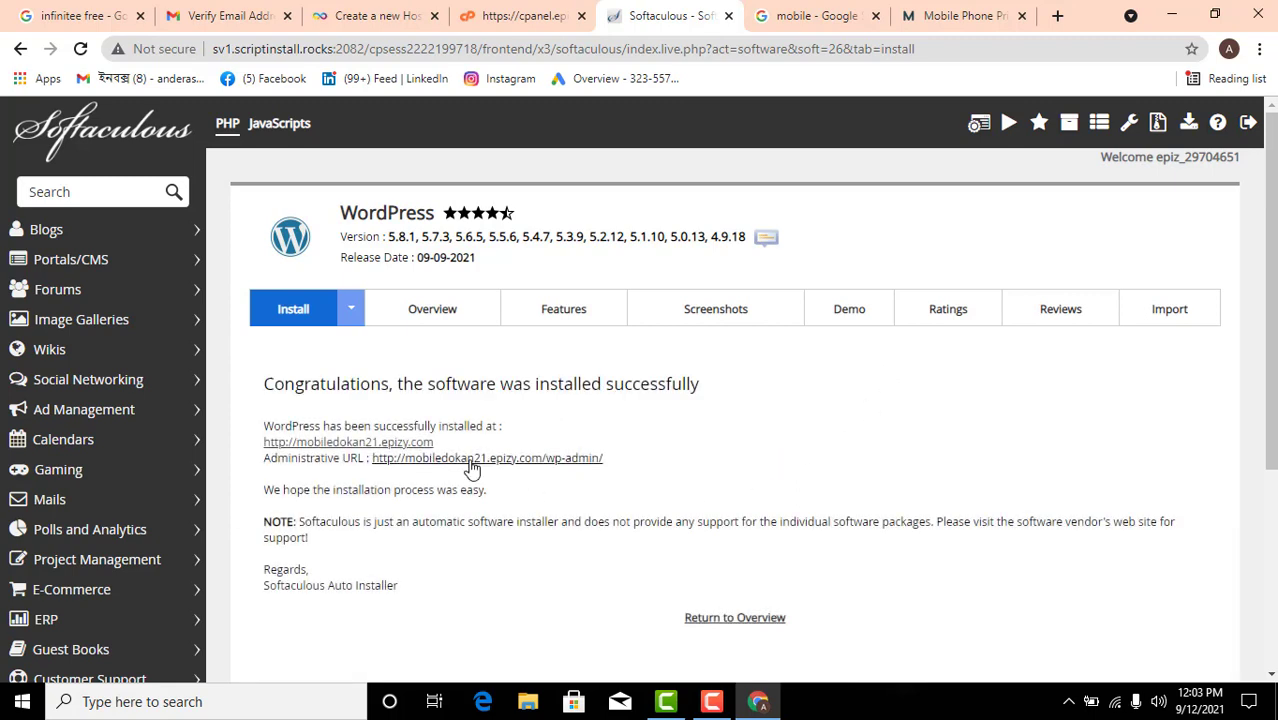
Open the /wp-admin/ URL and the mobiledokan21.epizy.com site in new tabs, then view the site.
right_click(450, 460)
click(490, 476)
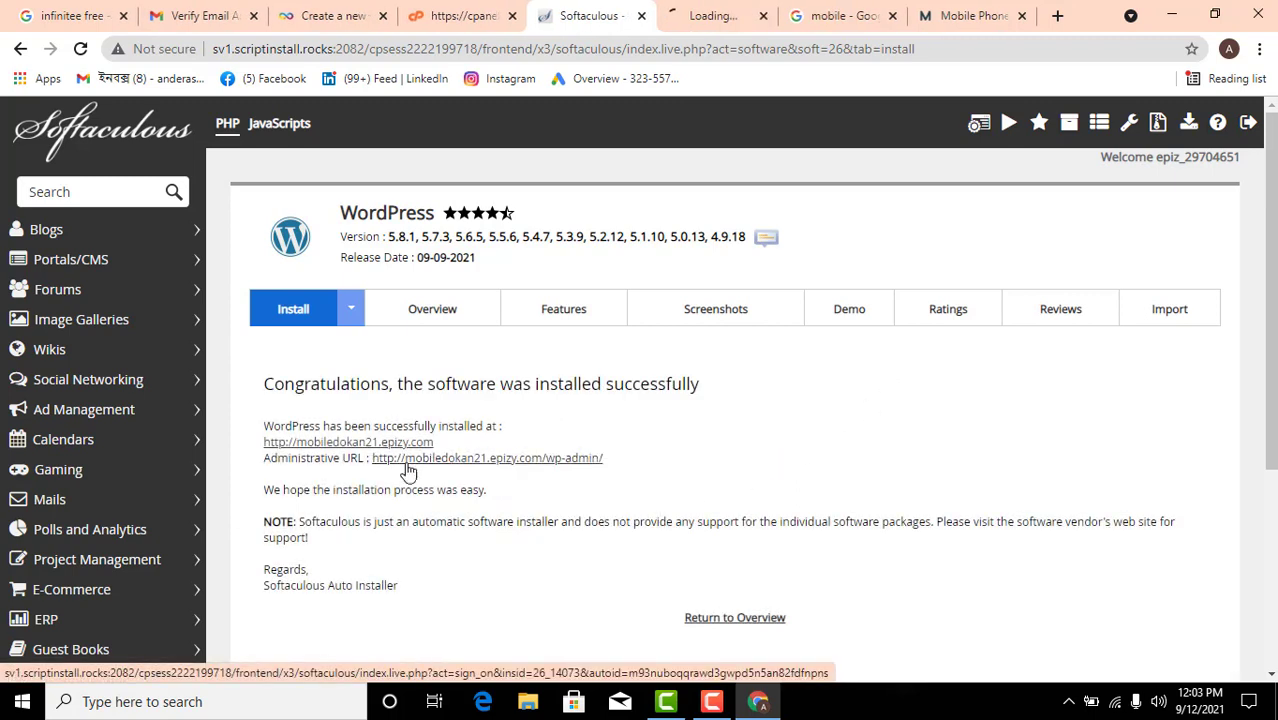
right_click(388, 445)
click(418, 457)
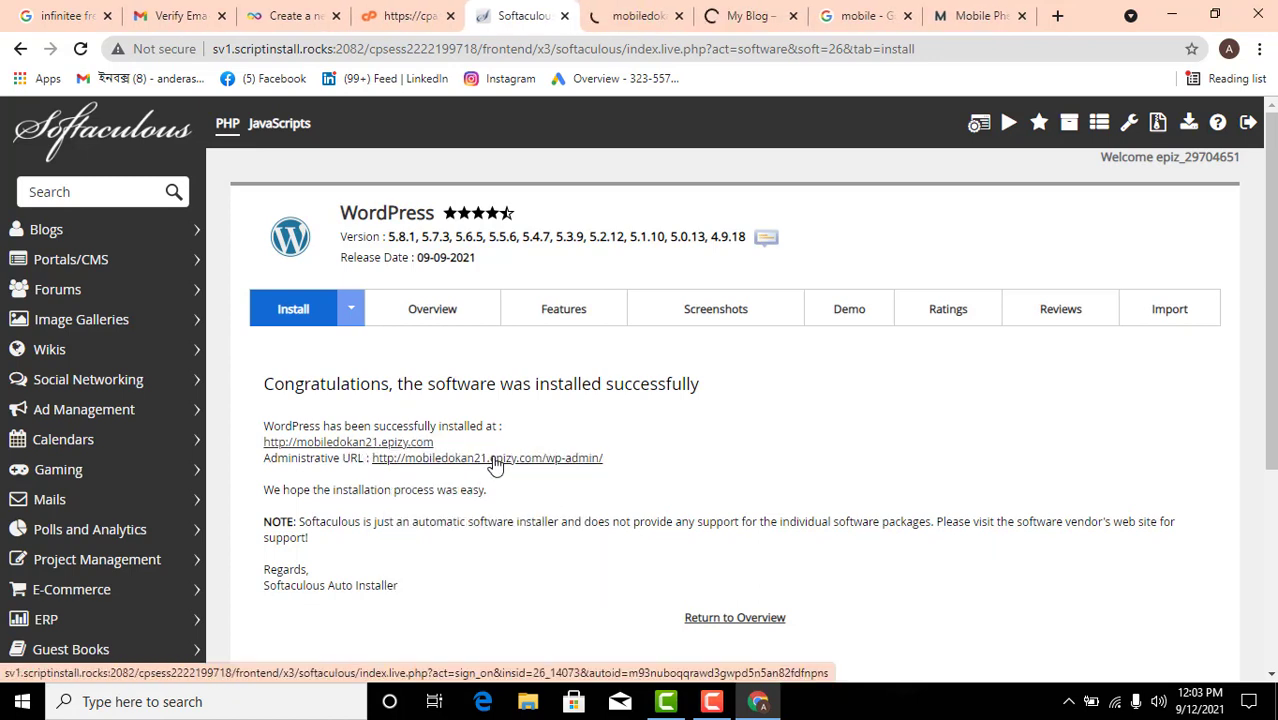
click(750, 15)
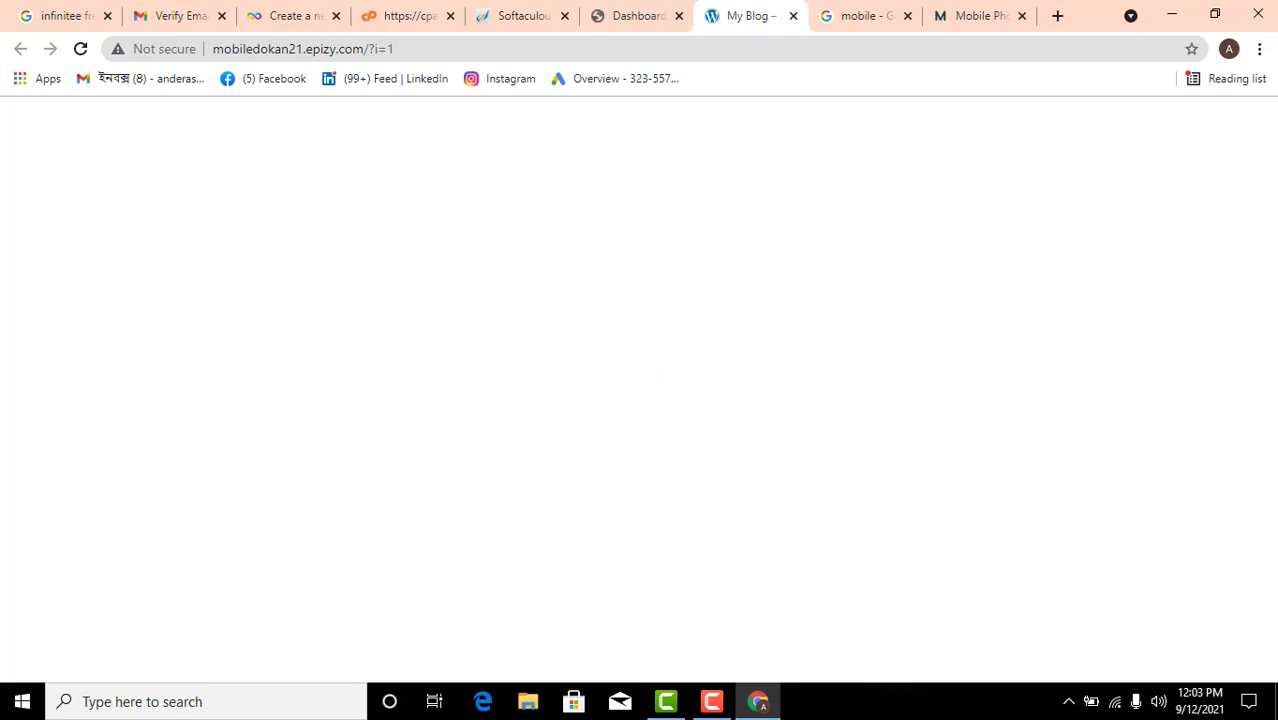
Close the two unrelated mobile search tabs and view the WordPress admin dashboard.
click(908, 16)
click(908, 16)
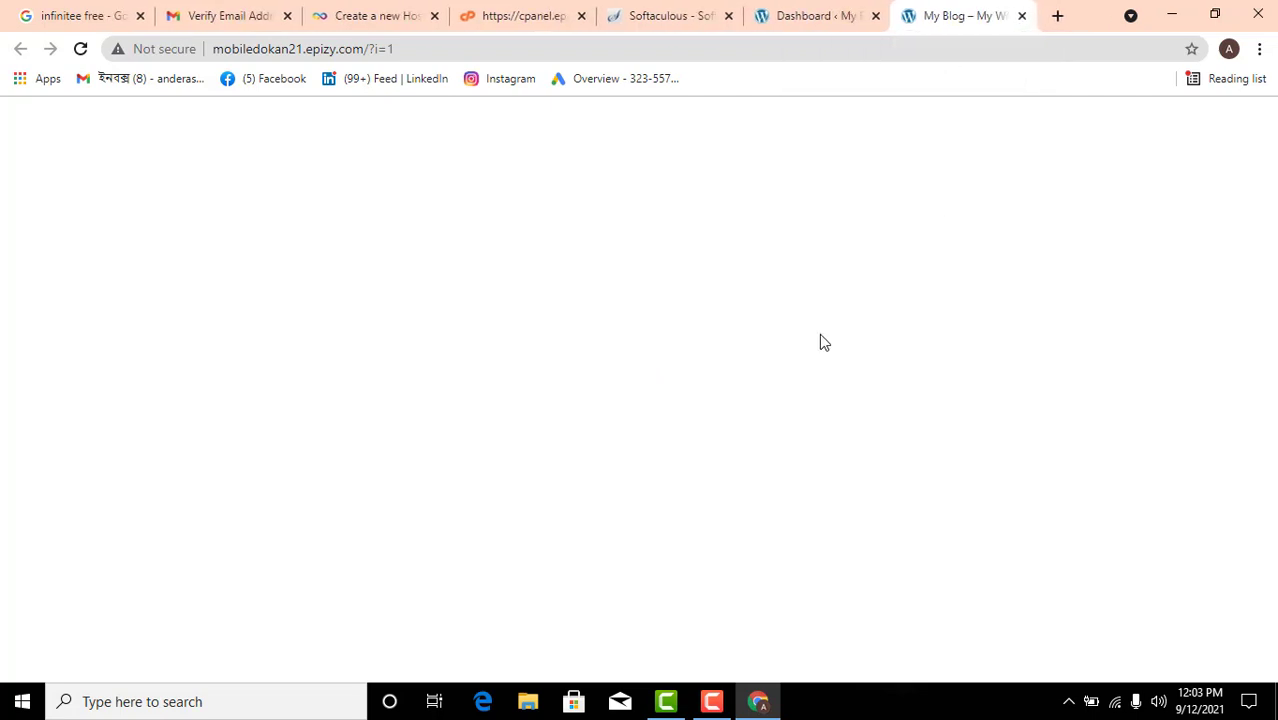
click(826, 18)
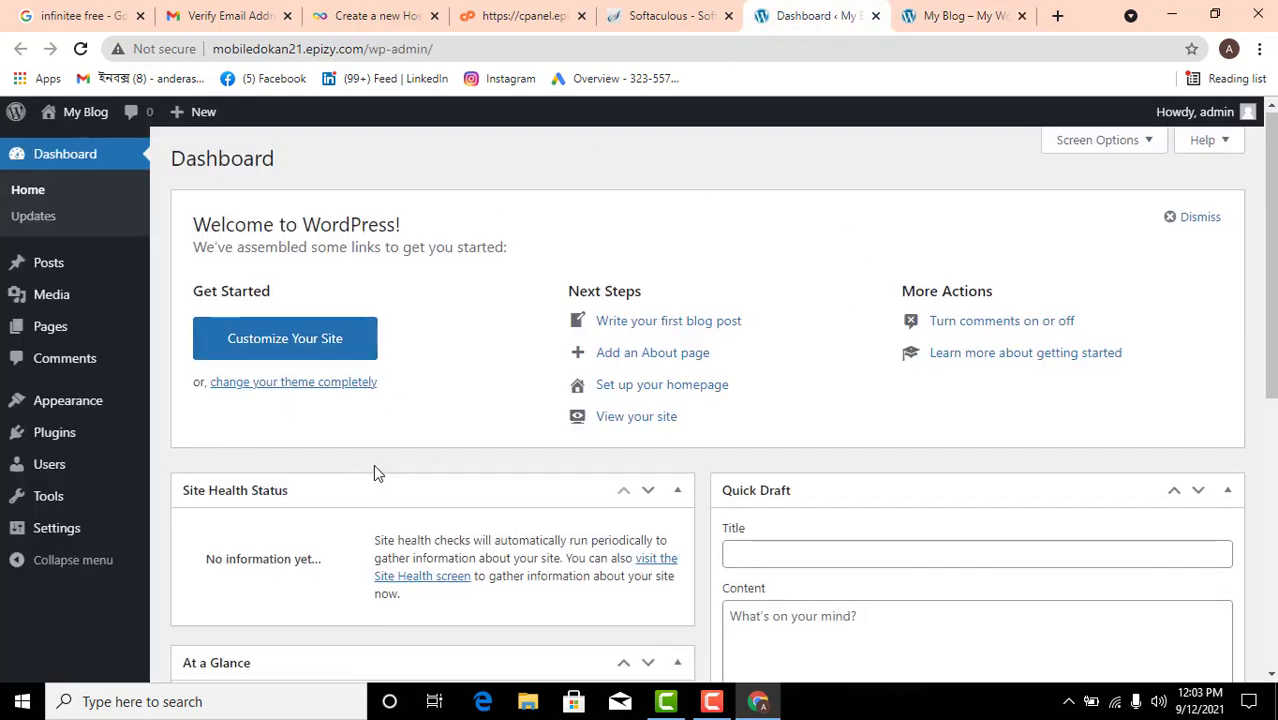
scroll(375, 466, down, 5)
scroll(385, 460, down, 1)
scroll(370, 420, up, 6)
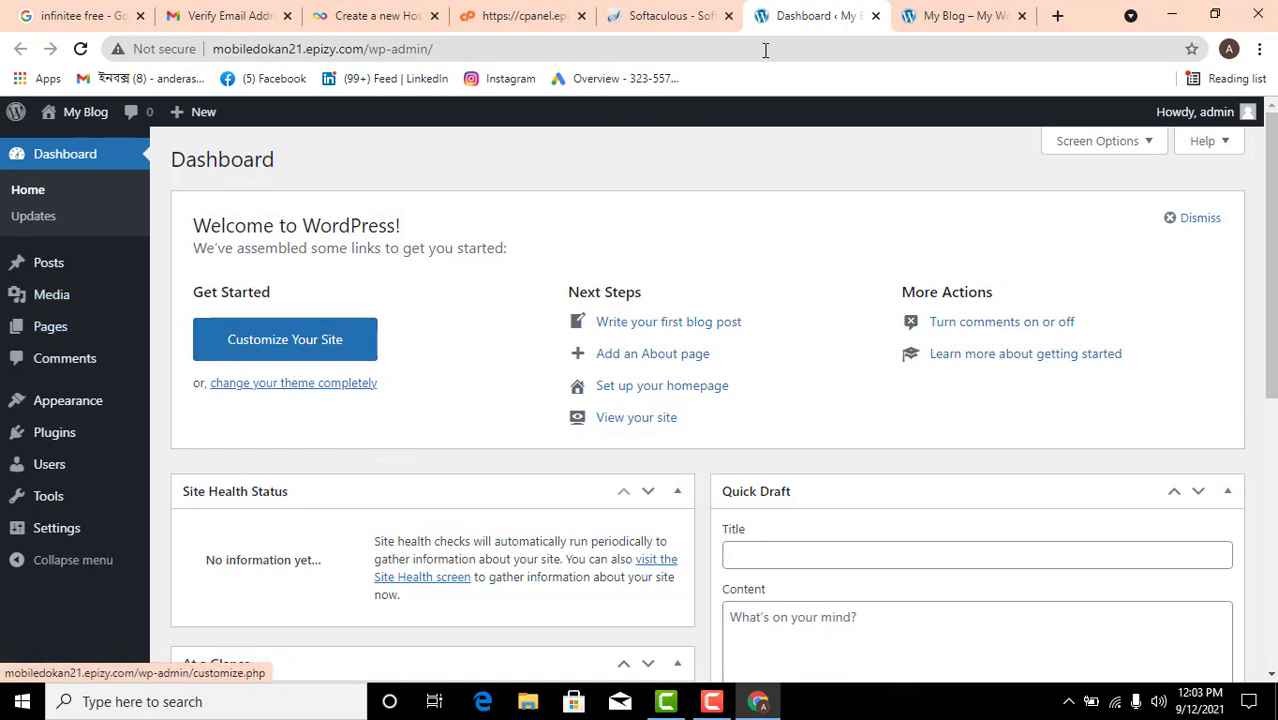
Reload the site front page, then return to the admin dashboard.
click(950, 10)
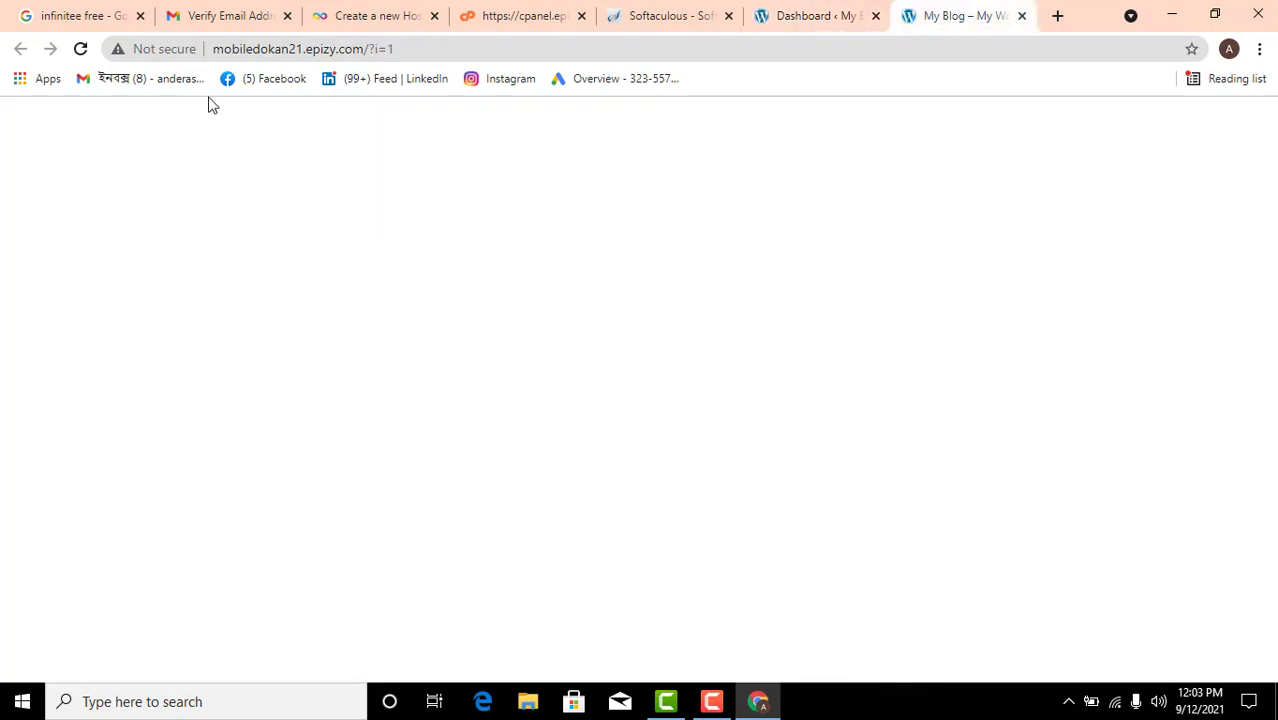
click(80, 49)
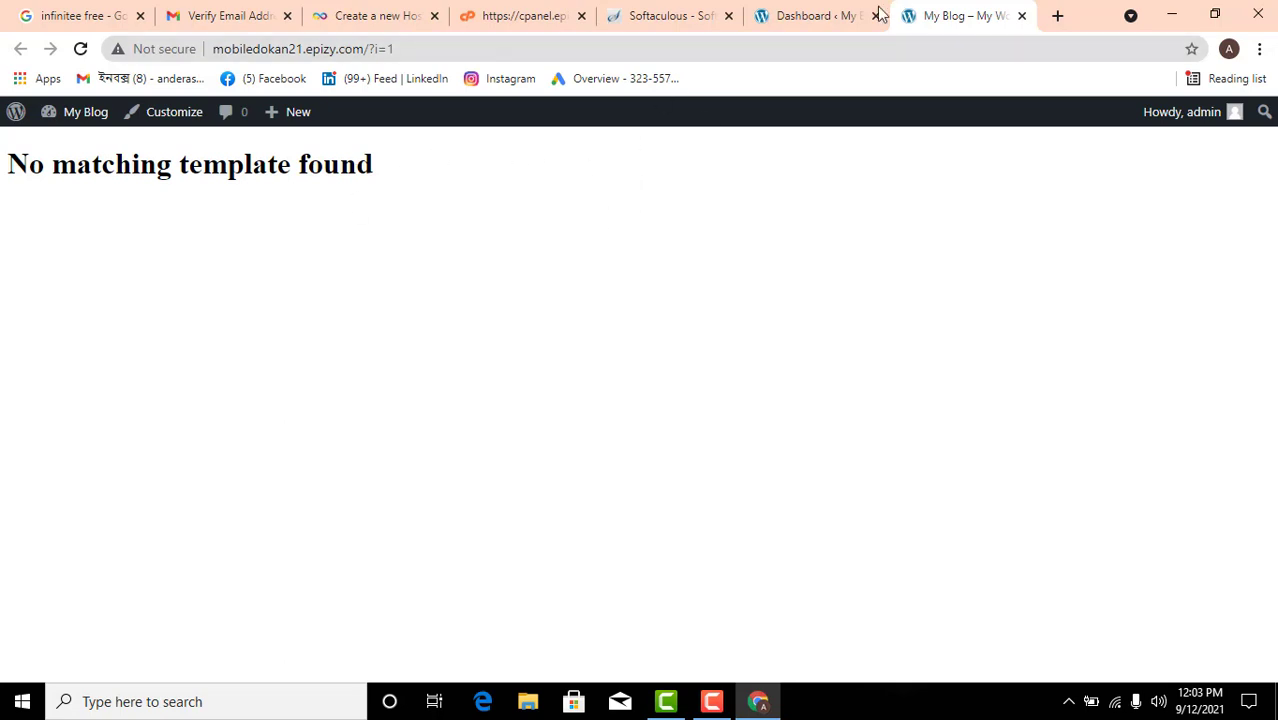
click(812, 15)
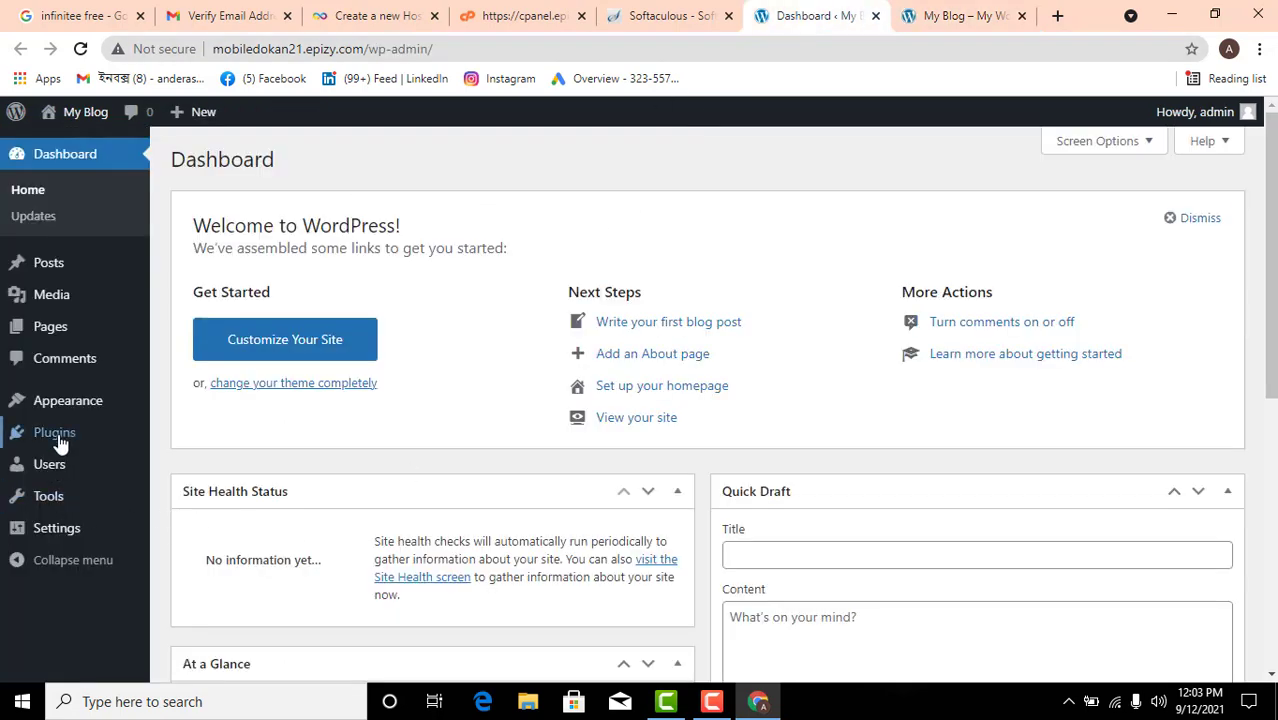
Activate the Corporatez-Ex theme under Appearance > Themes and confirm it on the front page.
mouse_move(58, 406)
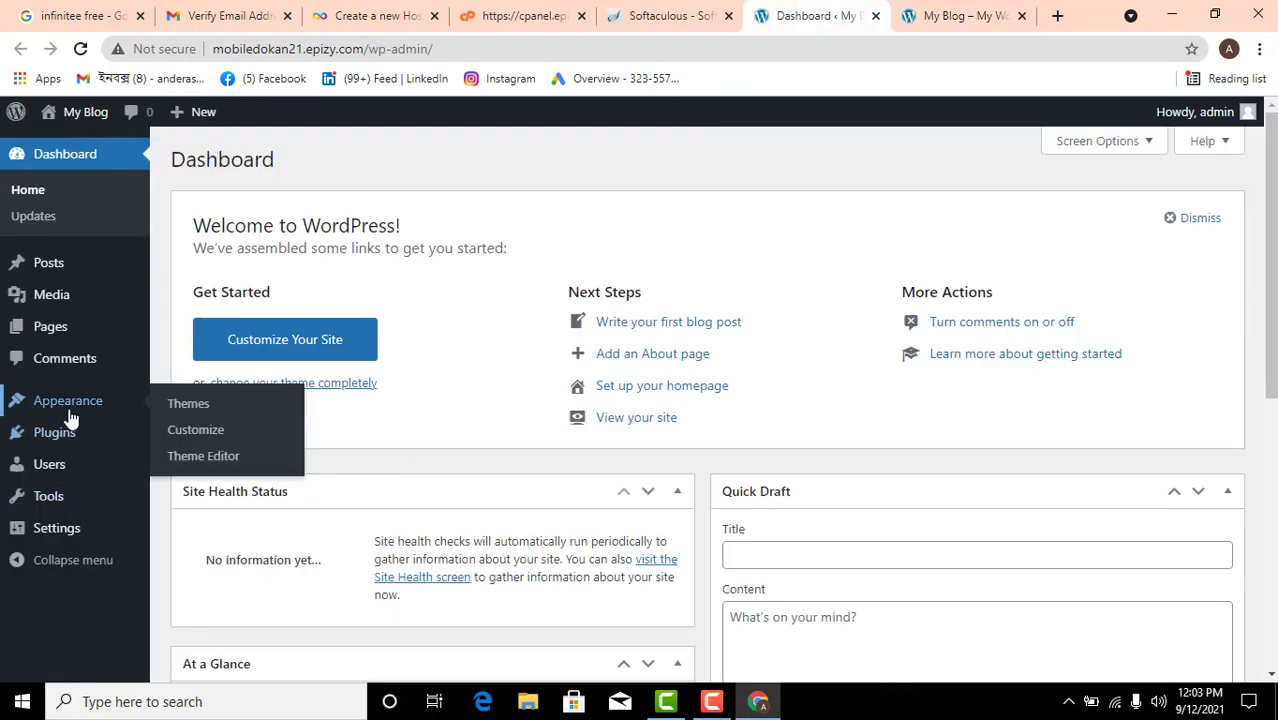
click(204, 410)
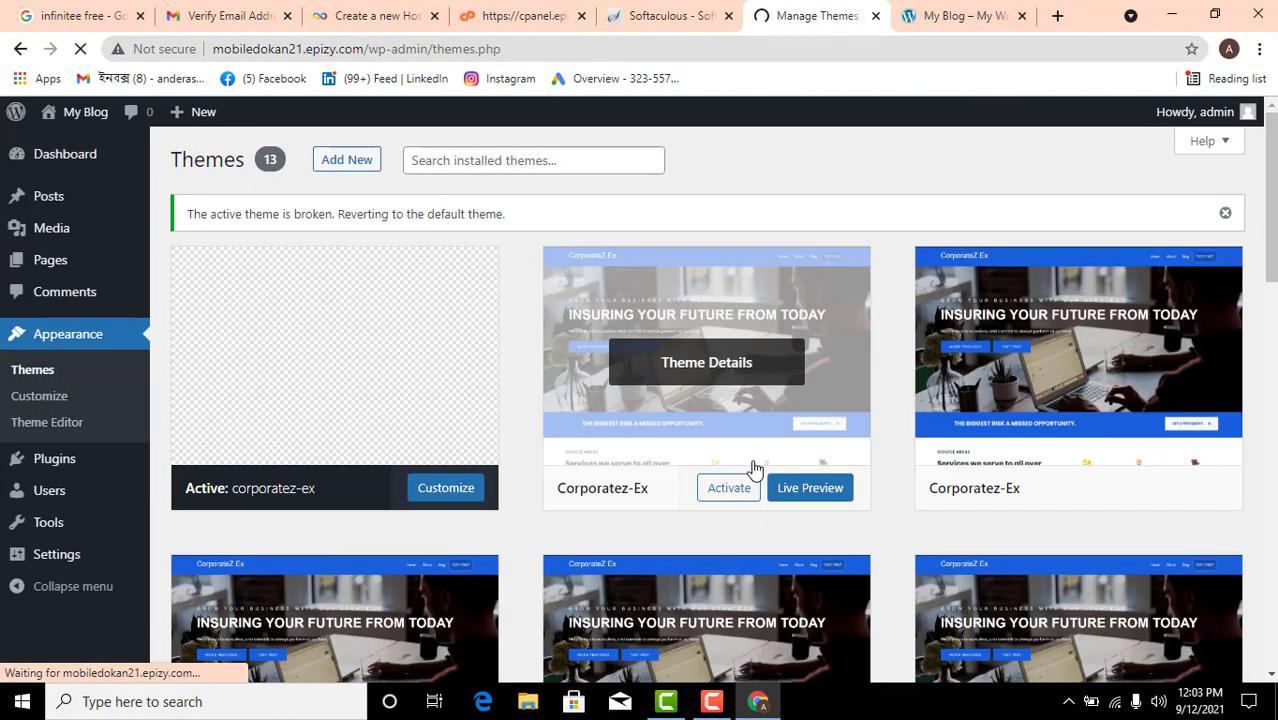
key(ctrl+Tab)
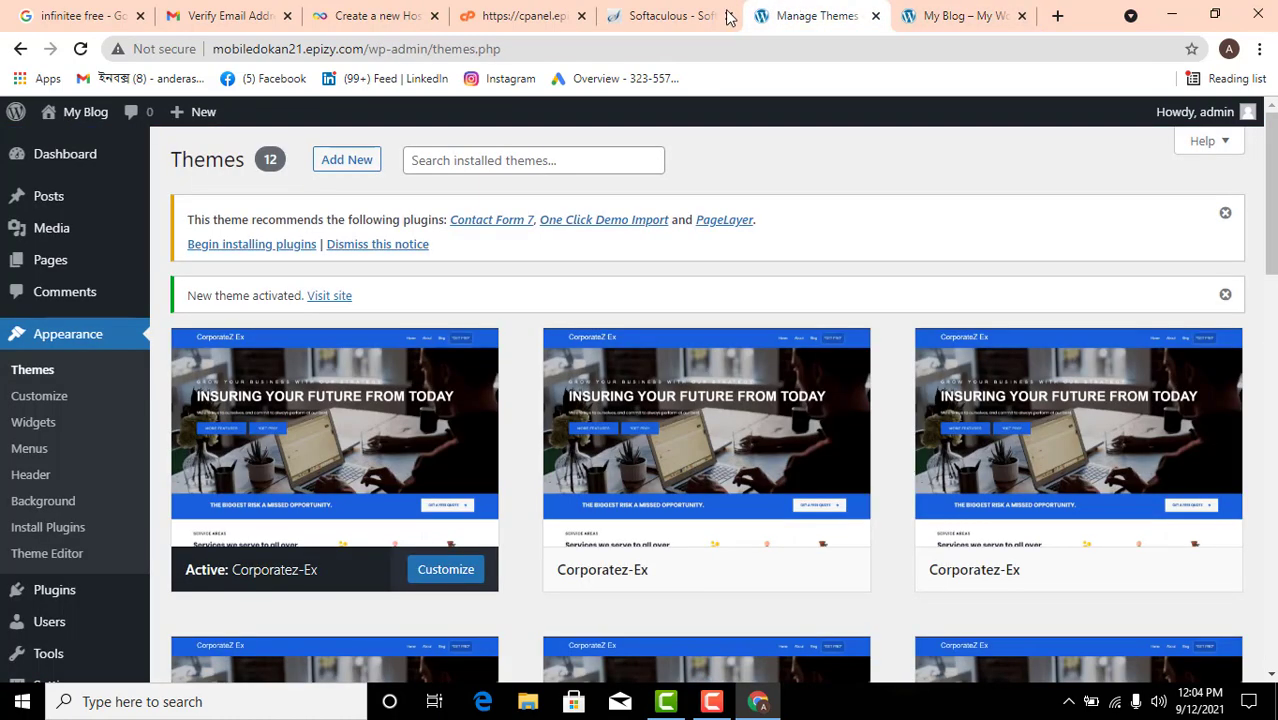
click(808, 15)
mouse_move(77, 166)
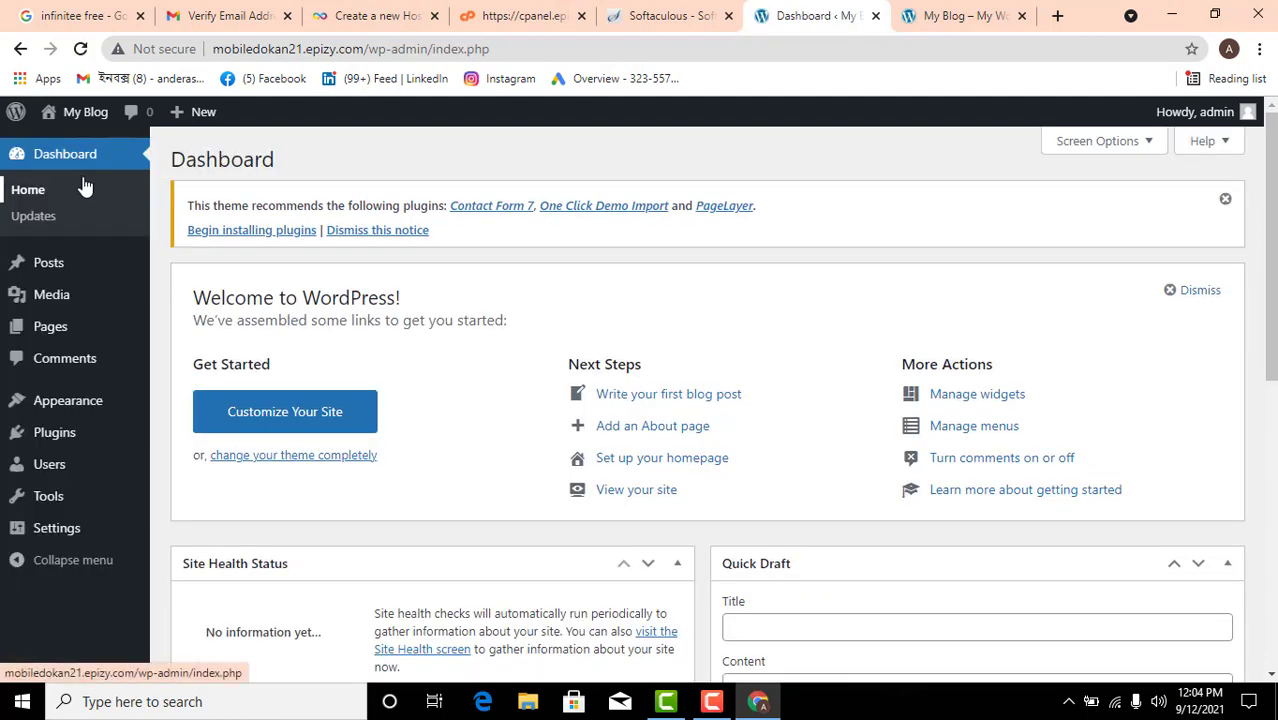
mouse_move(53, 333)
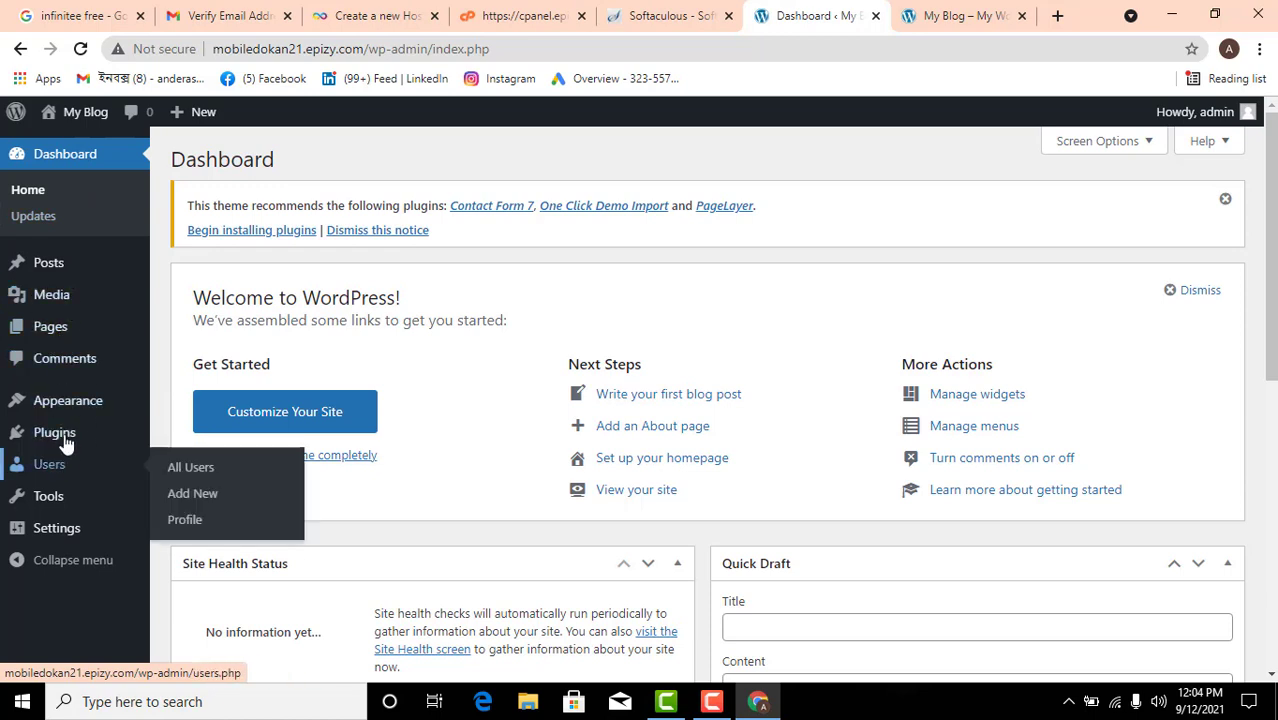
mouse_move(68, 443)
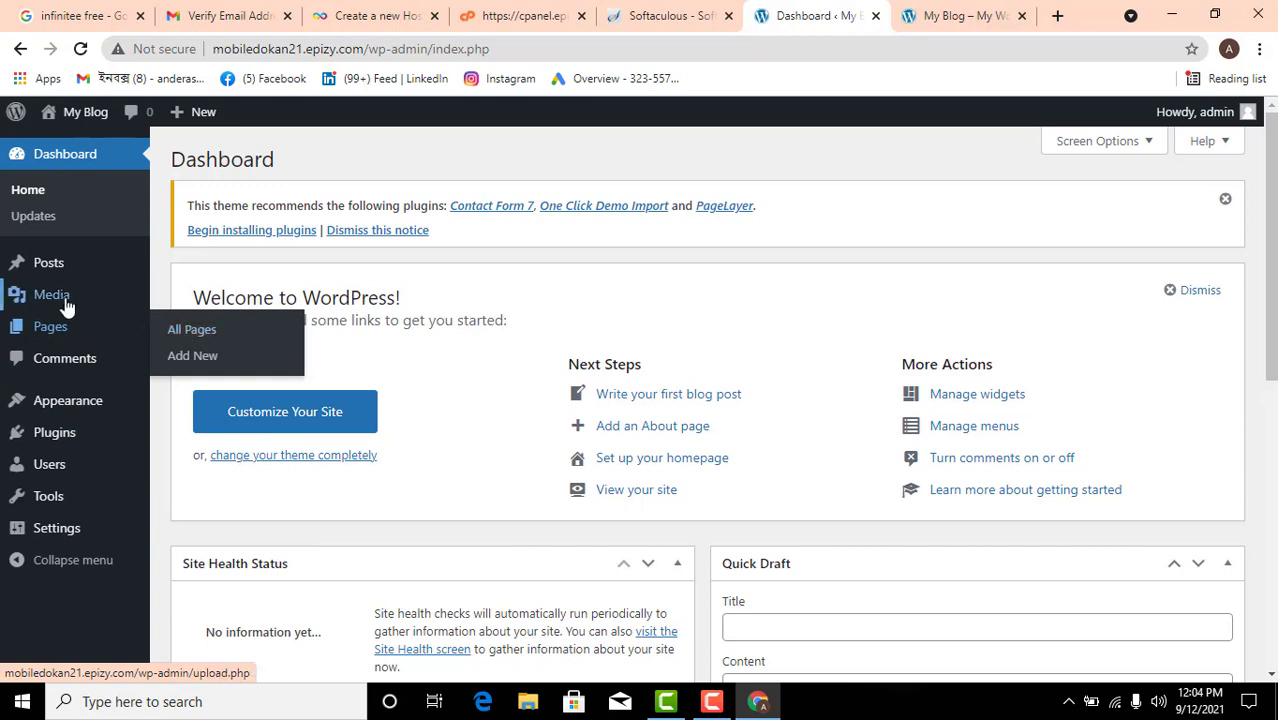
mouse_move(63, 265)
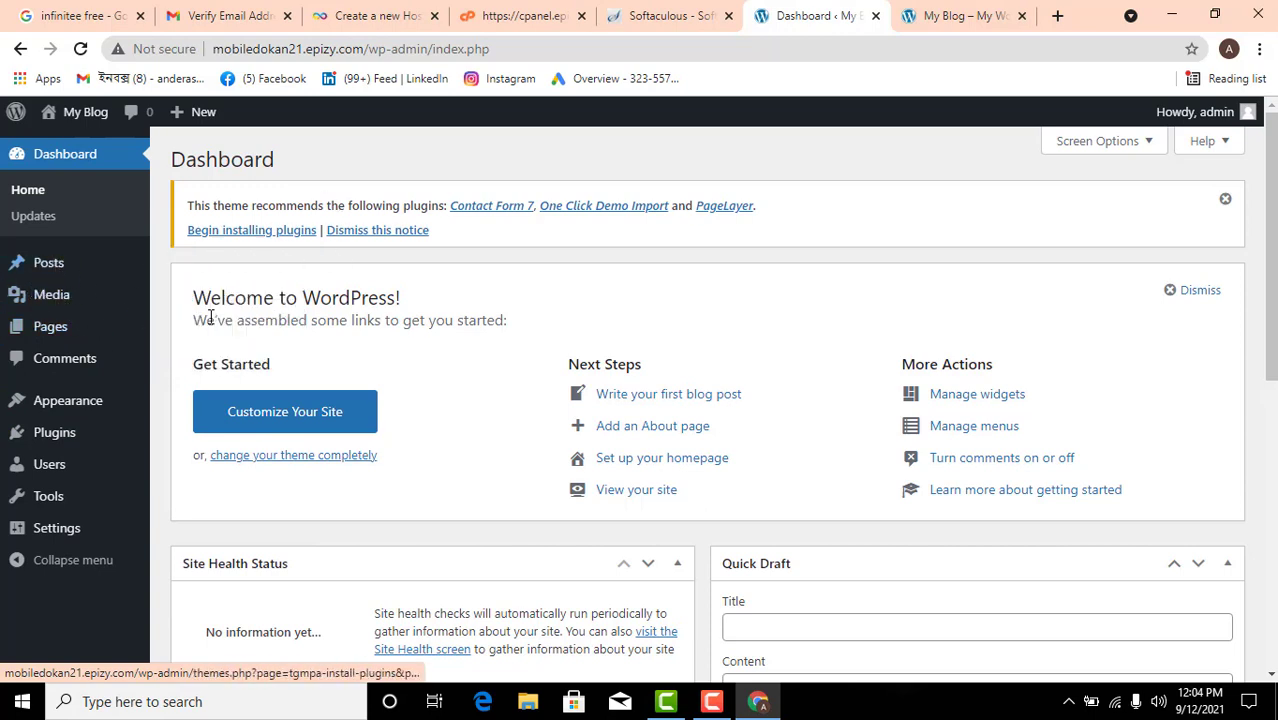